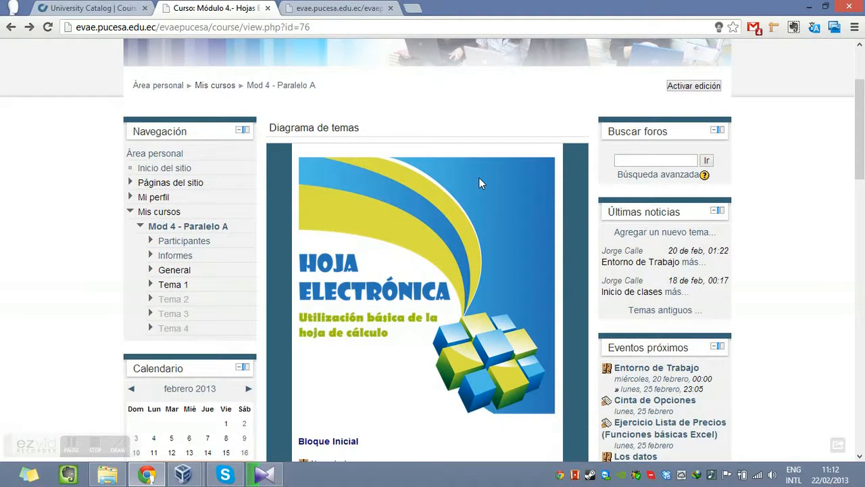
Look through the course's Entorno de Trabajo activities and switch to the open TallerOperaciones.pdf exercise.
scroll(483, 181, "down", 4)
scroll(510, 180, "down", 5)
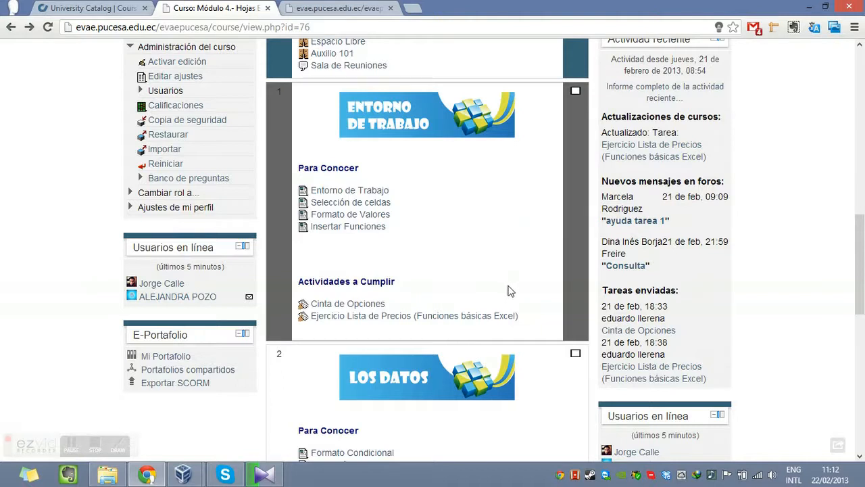
left_click(354, 12)
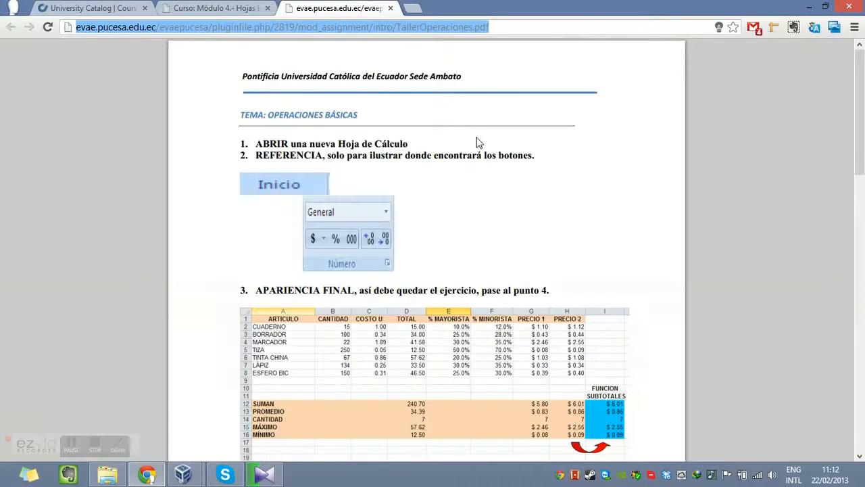
left_click(508, 148)
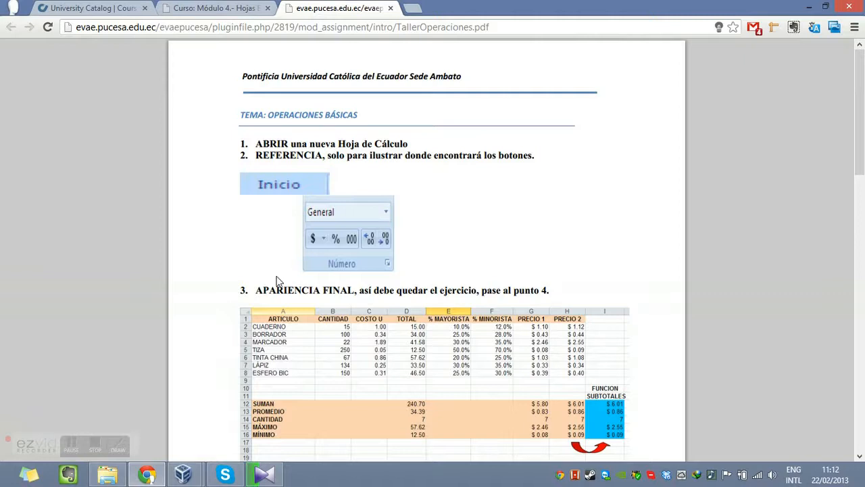
left_click(72, 446)
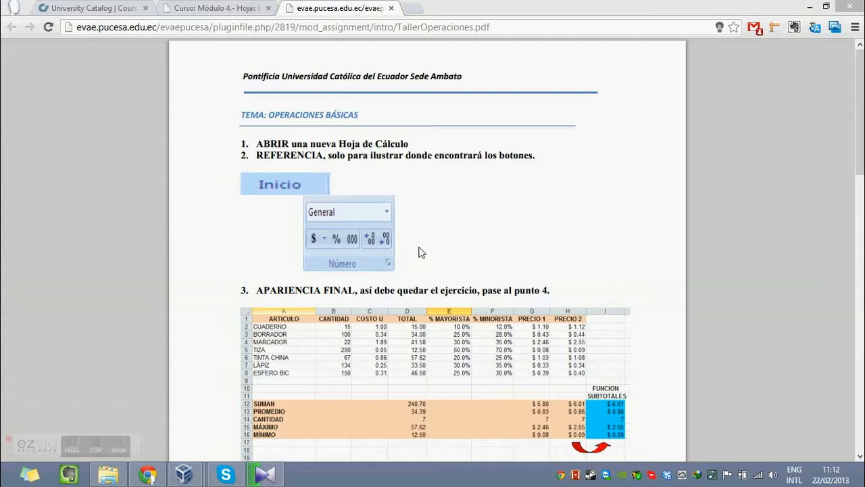
Launch Microsoft Excel with a new blank workbook.
key("super")
type("exc")
key("Return")
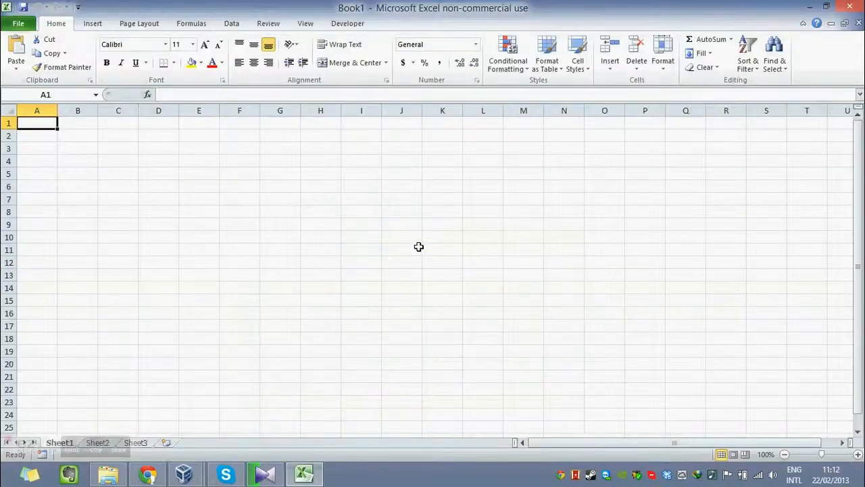
Place the Excel workbook and the exercise PDF side by side, with the full APARIENCIA FINAL table in view.
key("alt+Tab")
scroll(476, 218, "down", 2)
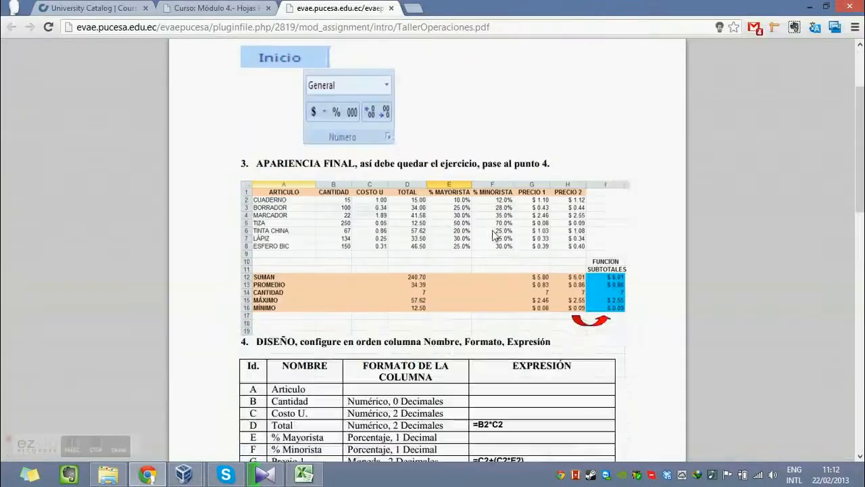
scroll(458, 216, "up", 1)
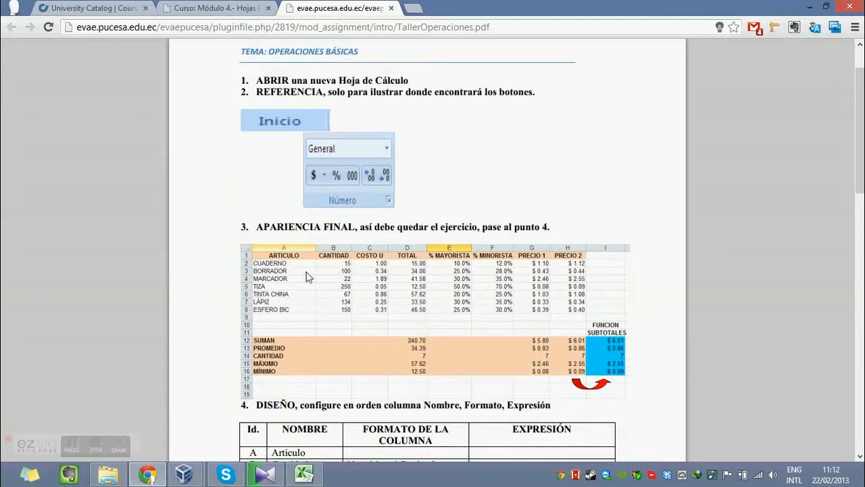
scroll(353, 252, "down", 1)
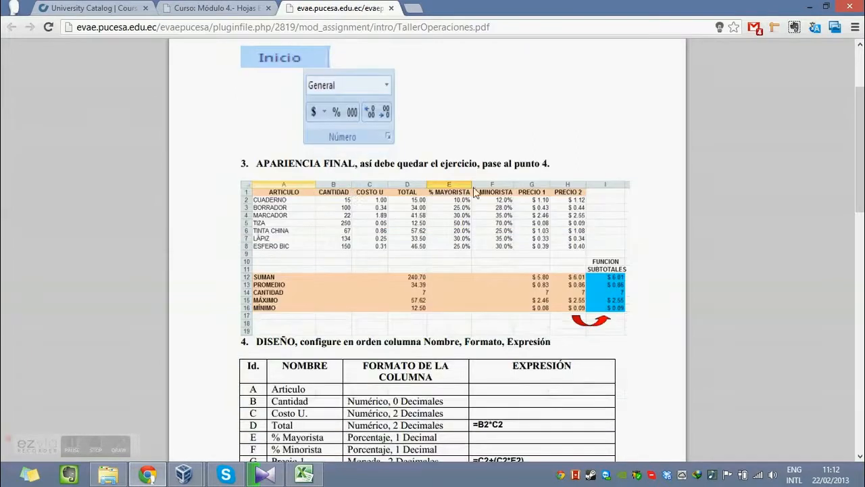
scroll(636, 297, "down", 1)
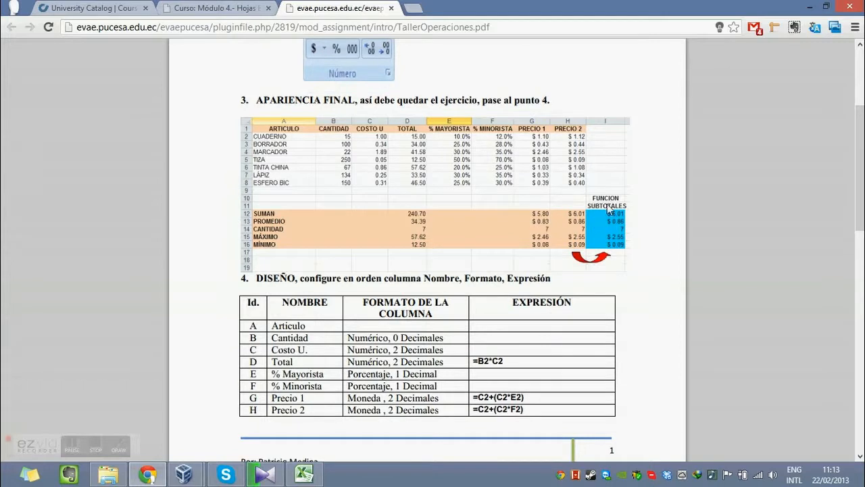
key("alt+Tab")
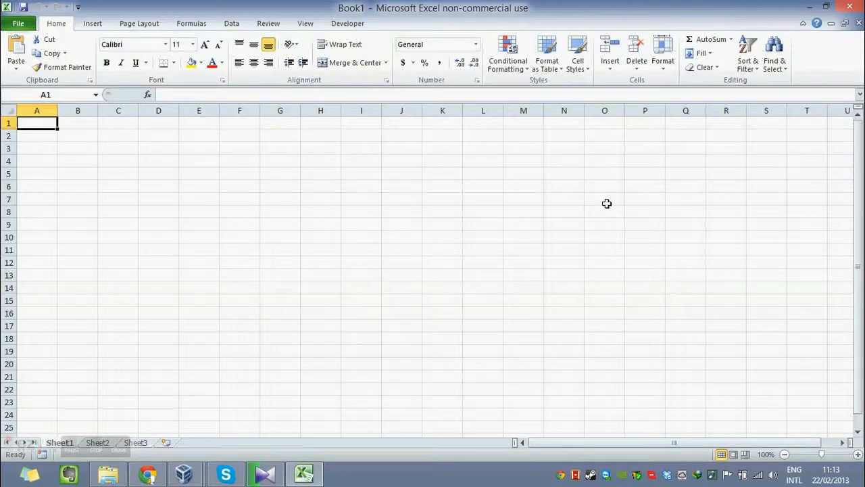
key("super+Left")
key("alt+Tab")
key("super+Right")
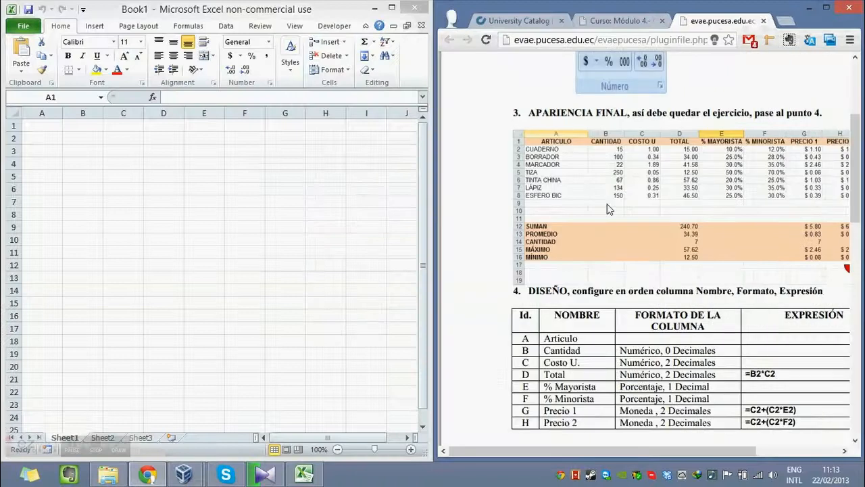
scroll(621, 219, "up", 1)
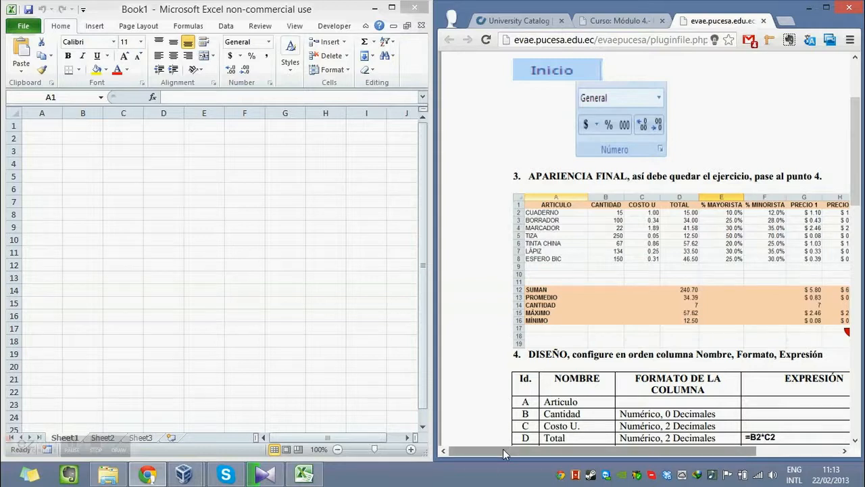
left_click_drag(575, 452, 612, 461)
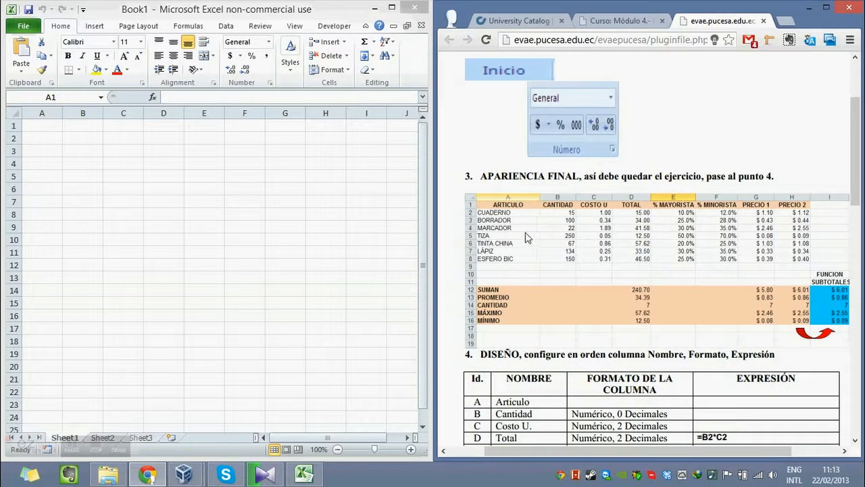
Enter the column headers ARTÍCULO in A1 and CANTIDAD in B1 of the worksheet.
left_click(35, 125)
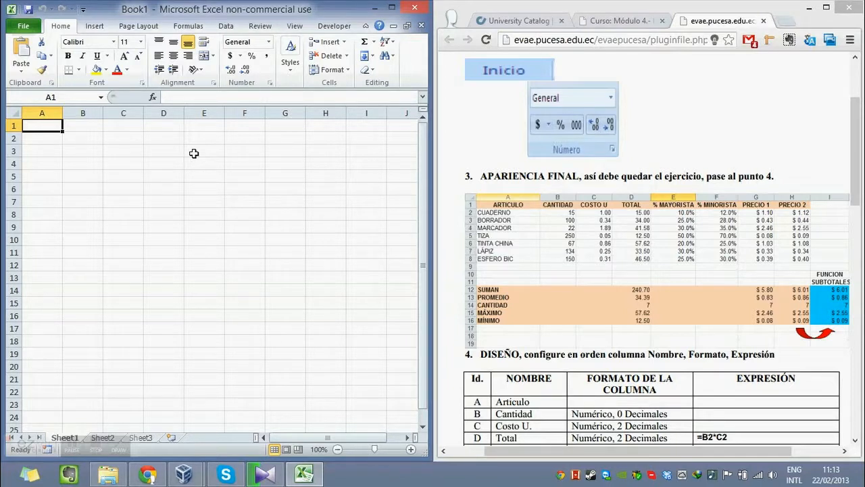
type("ART")
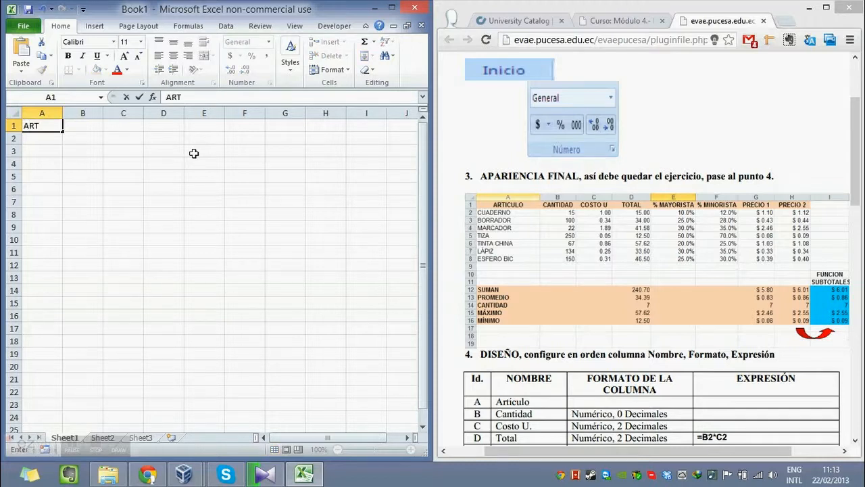
type("ÍCULO")
key("Return")
key("Right")
key("Up")
type("CANTIDAD")
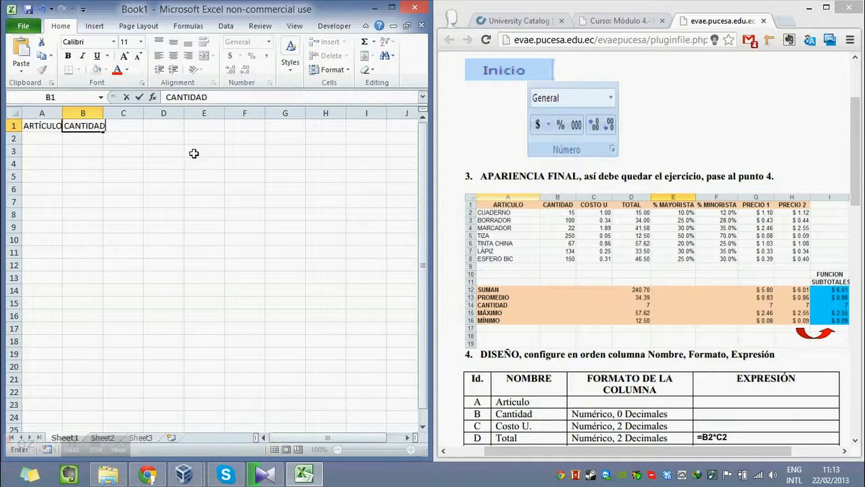
key("Return")
key("Right")
key("Up")
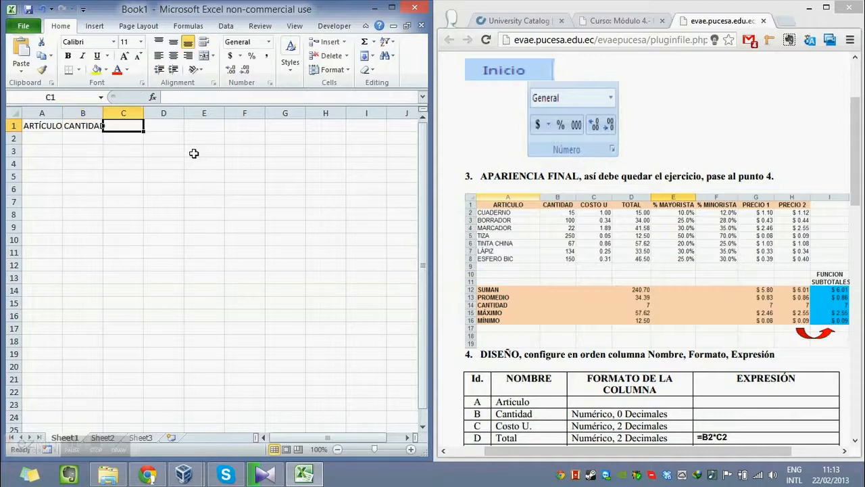
Enter the column headers COSTO U in C1 and TOTAL in D1.
type("COST")
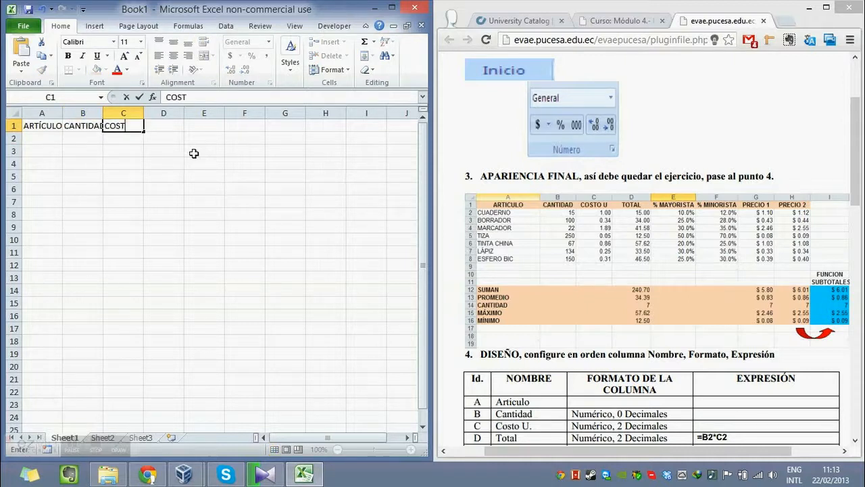
type("O U")
key("Tab")
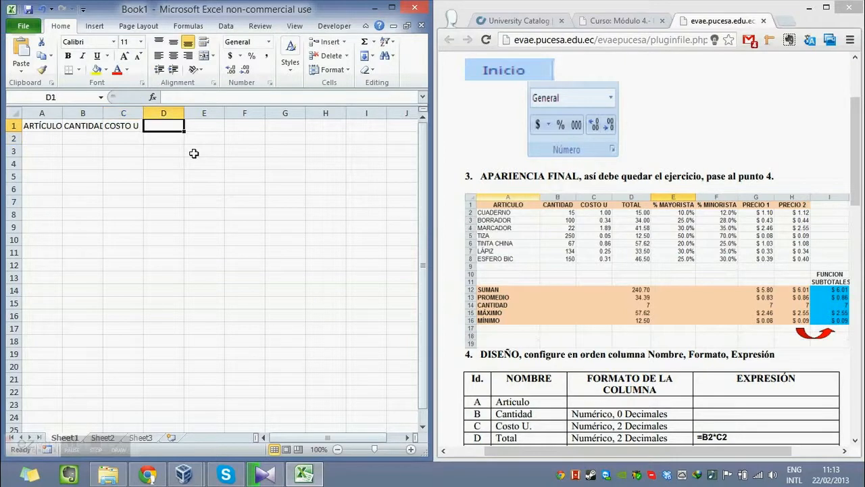
type("TO")
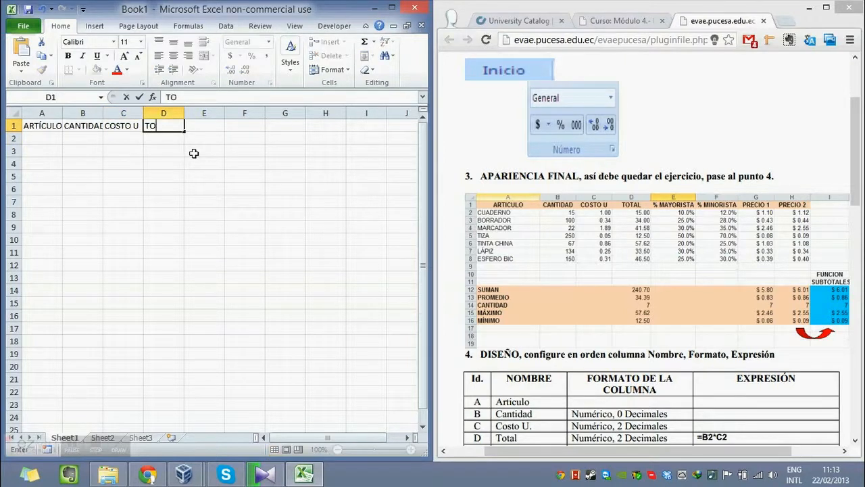
type("TAL")
key("Tab")
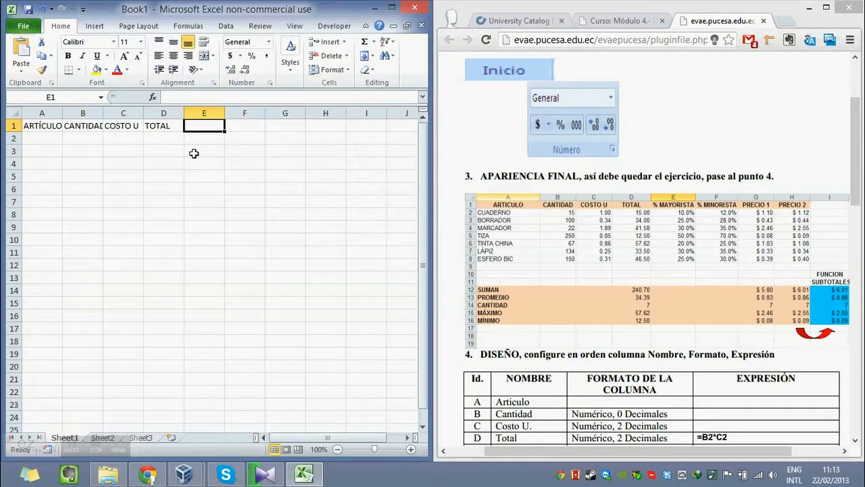
Enter the column headers % MAYORISTAS in E1 and % MINORISTAS in F1.
type("%")
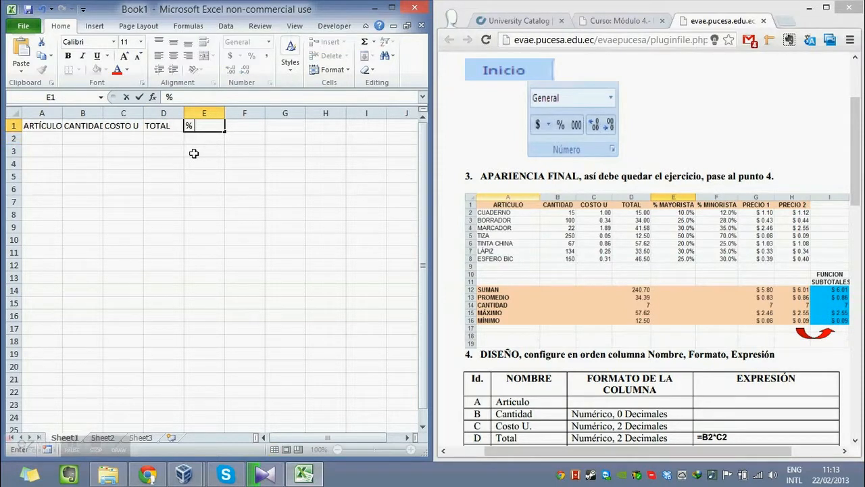
type(" MAYORISTAS")
key("Return")
key("Up")
key("Right")
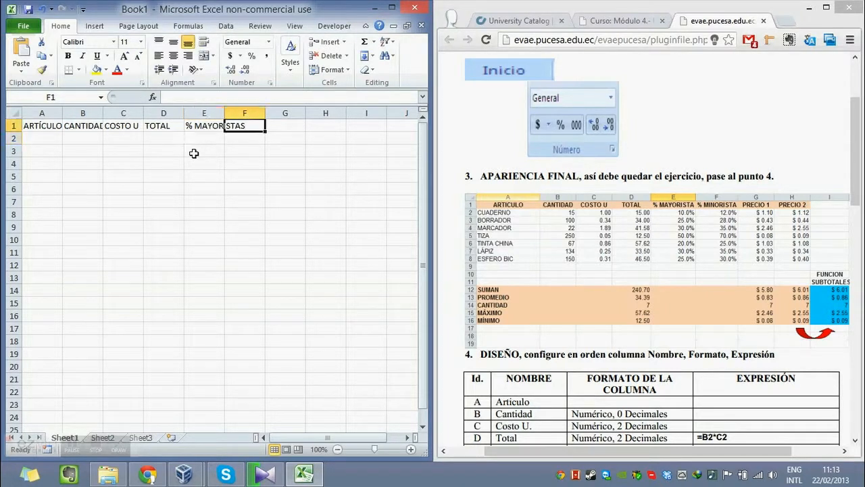
type("%")
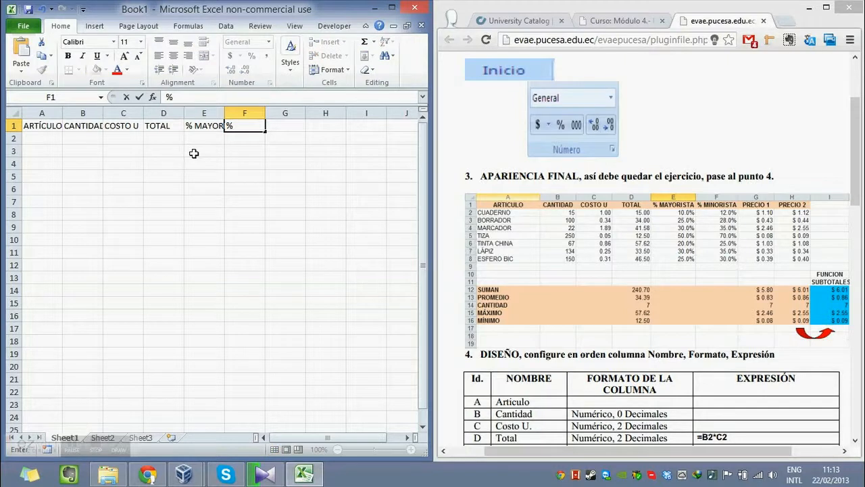
type(" MINORISTAS")
key("Return")
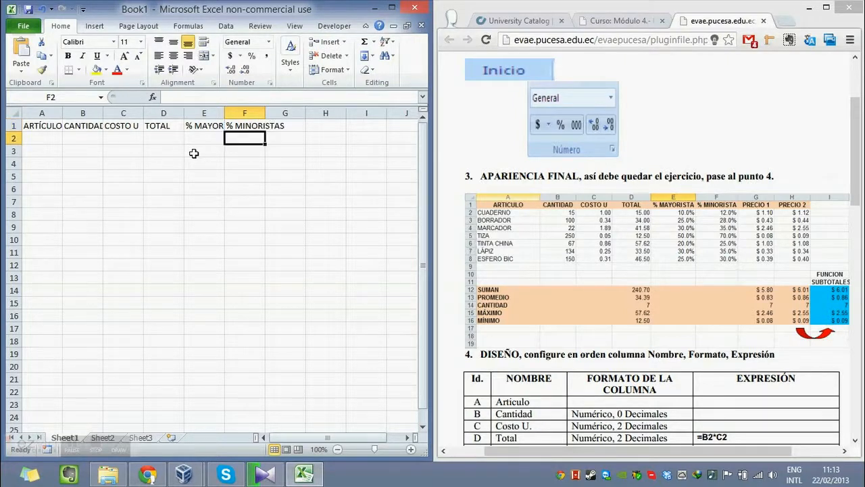
key("Up")
key("Right")
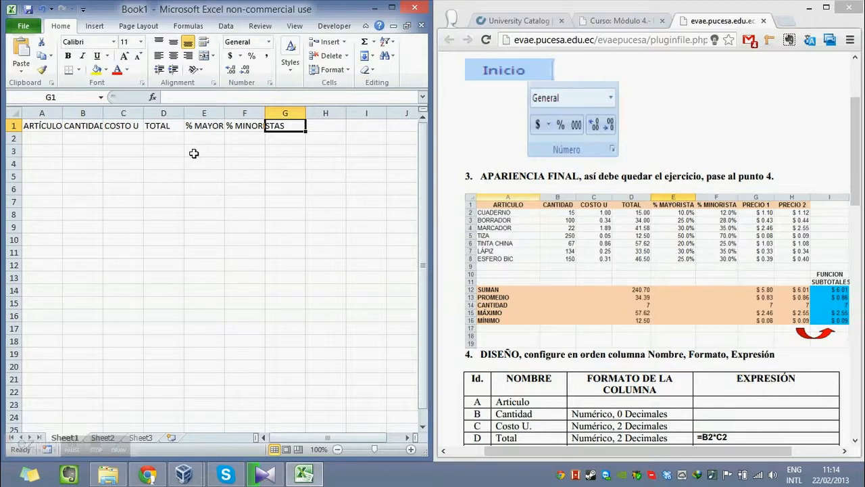
Enter the column header PRECIO U 1 in G1.
type("PRECIO 1")
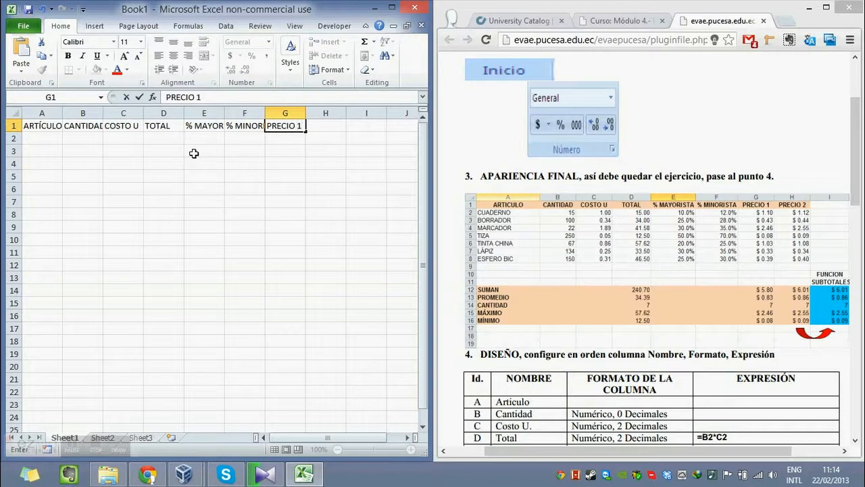
key("Left")
key("Right")
key("F2")
key("Left")
type("U")
key("Delete")
key("Tab")
Enter the column header PRECIO U 2 in H1.
key("F2")
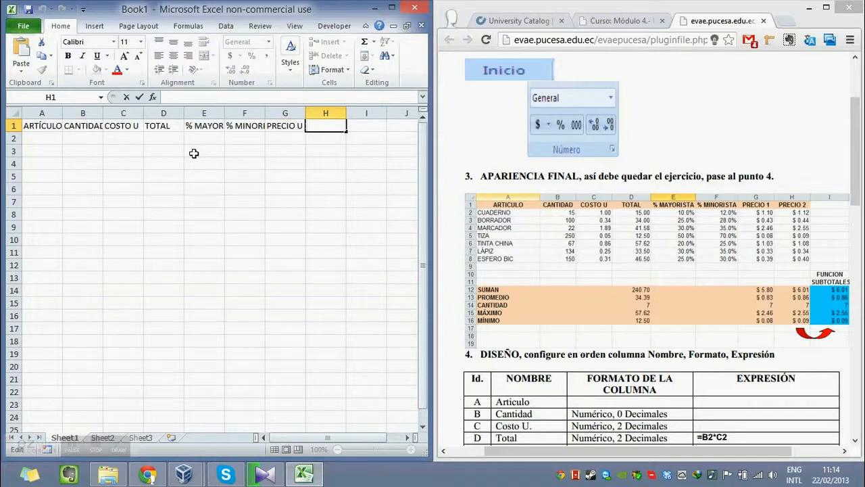
type("PRECIO U 2")
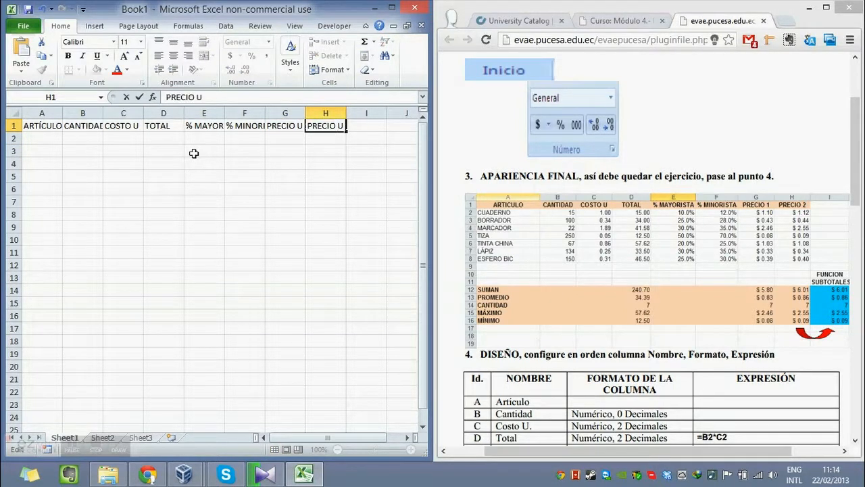
key("Return")
Fit the widths of columns A through H to their header text.
left_click_drag(62, 112, 65, 113)
double_click(104, 115)
double_click(152, 116)
double_click(190, 113)
double_click(218, 112)
double_click(284, 113)
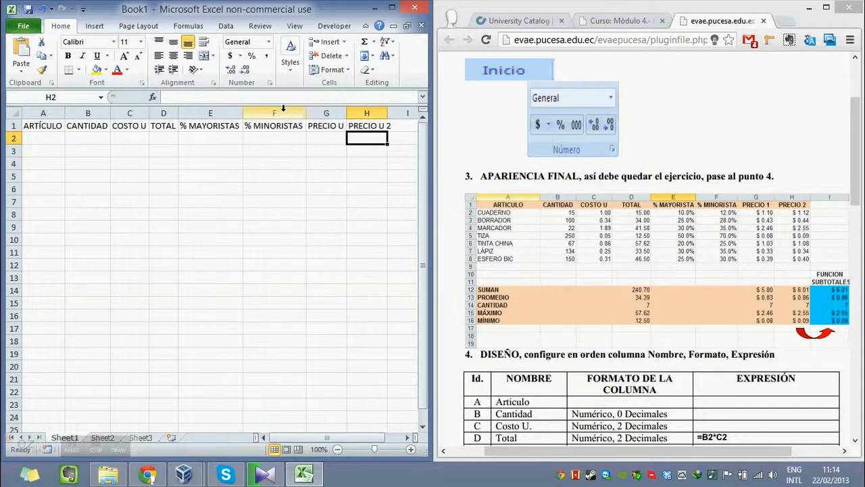
double_click(346, 113)
double_click(394, 112)
left_click(328, 176)
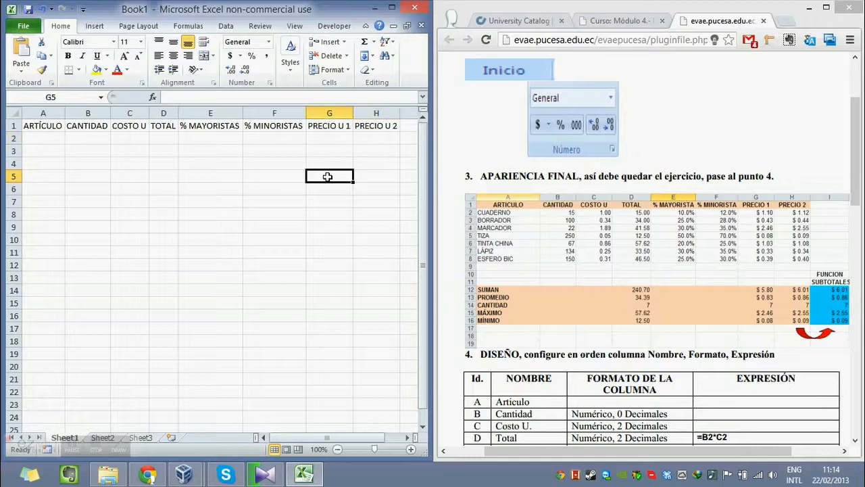
Enter Cuaderno as the first article in A2.
left_click(54, 135)
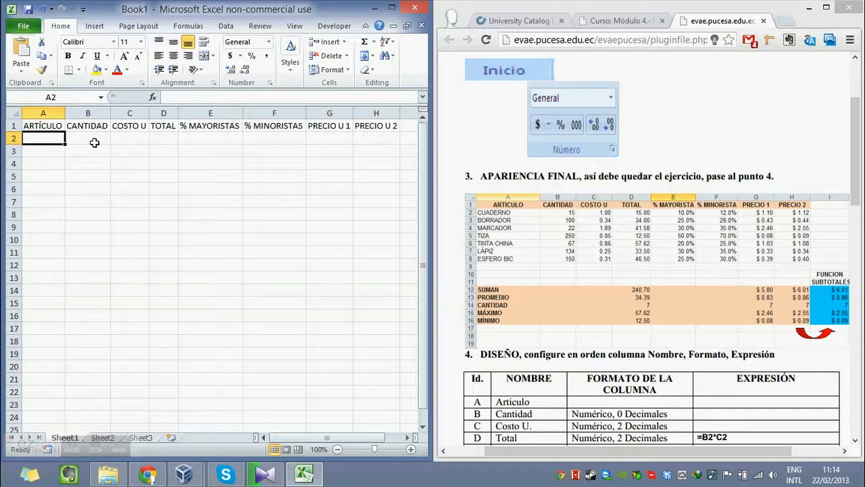
type("Cuadre")
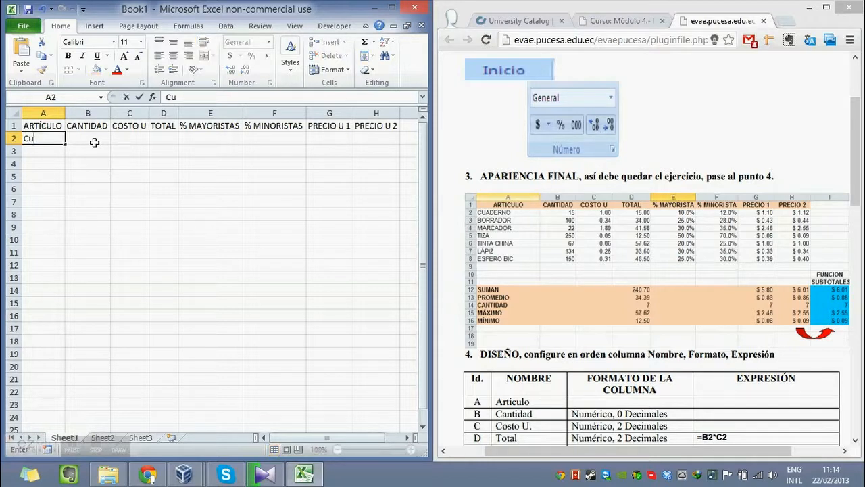
key("BackSpace")
key("BackSpace")
type("erno")
key("Return")
Add the articles Borrador in A3 and Marcador in A4.
type("Bo")
key("BackSpace")
key("BackSpace")
type("Borrador")
key("Return")
type("Marcador")
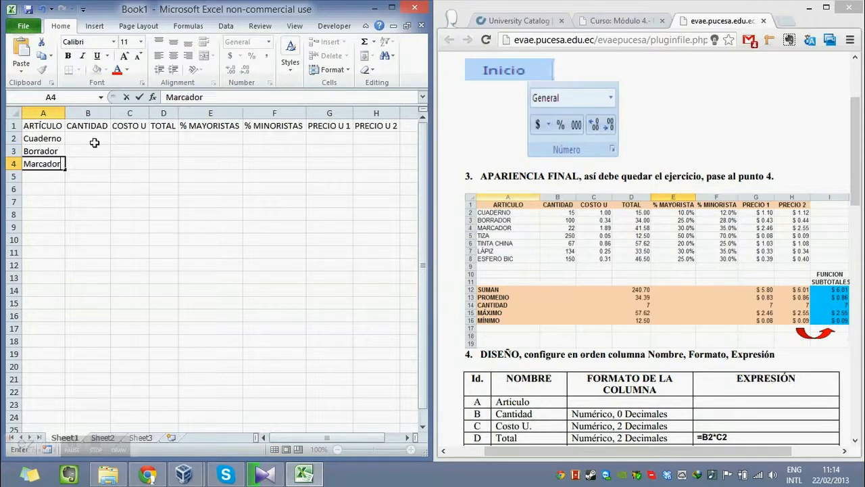
key("Return")
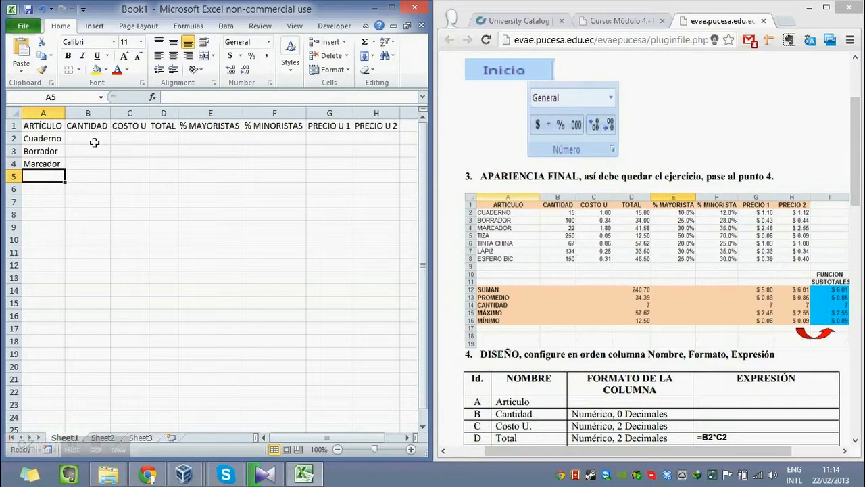
Add the articles Tiza in A5, Tinta China in A6 and Lápiz in A7.
type("Tiza")
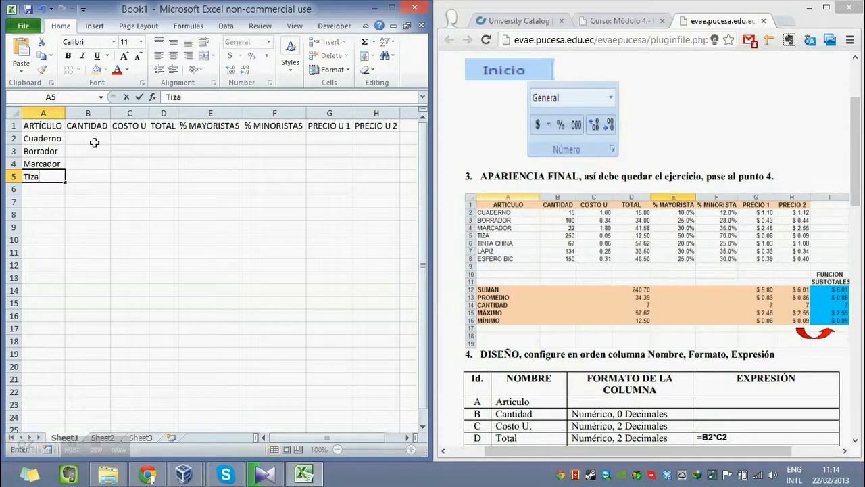
key("Return")
type("Tin")
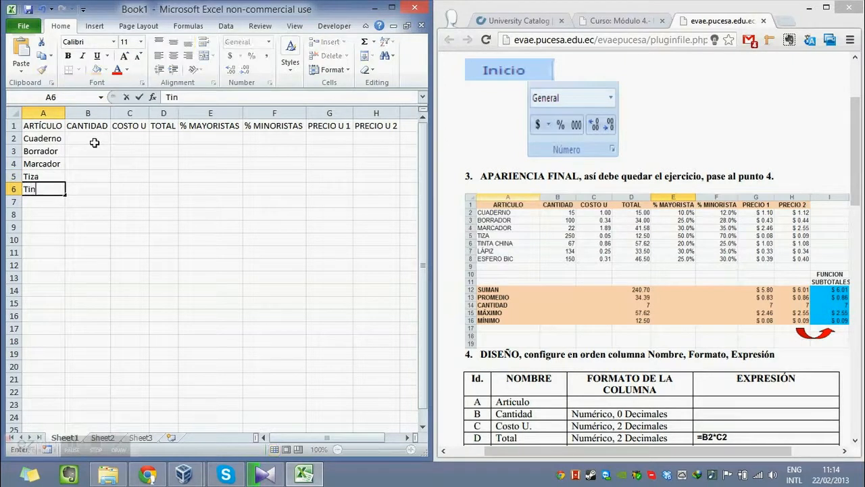
type("ta China")
key("Return")
type("Lápiz")
key("Return")
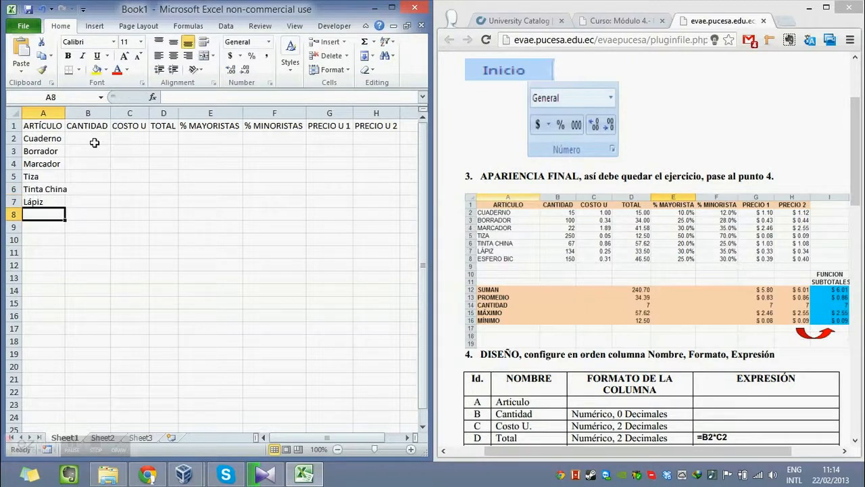
Add the article Esfero bic in A8 and fit column A's width to its contents.
type("Es")
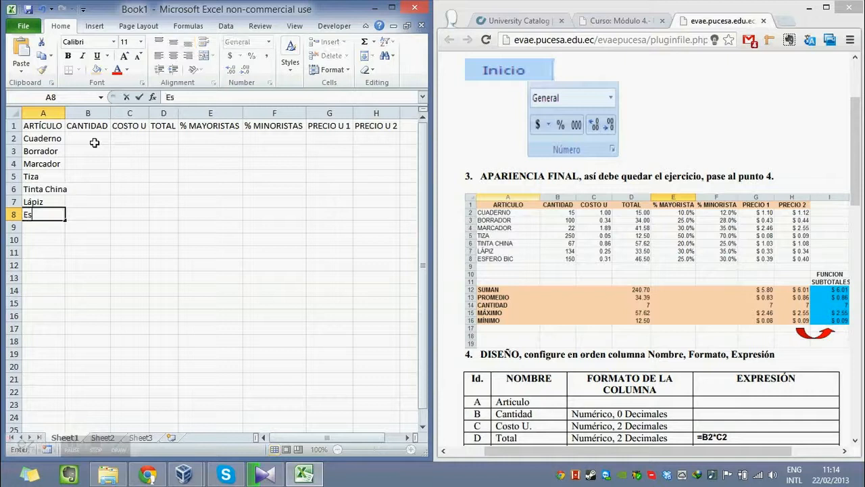
type("fero bic")
key("Return")
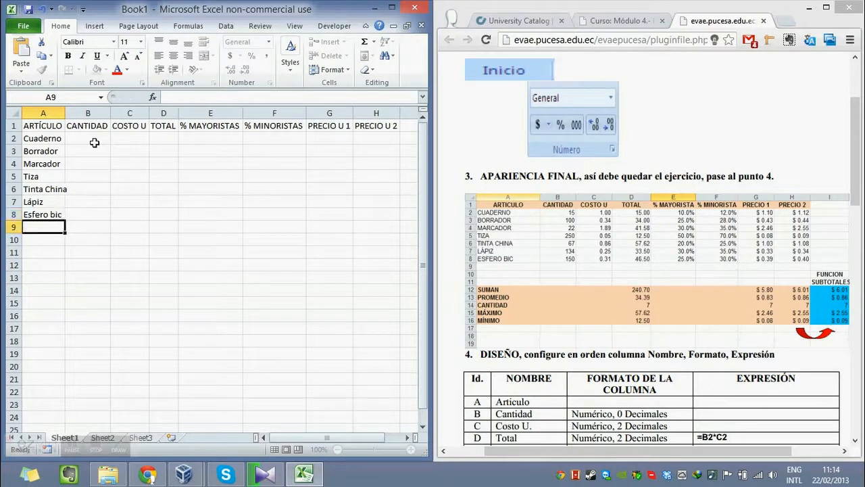
double_click(65, 113)
Enter the summary row label SUMA in A12.
key("Return")
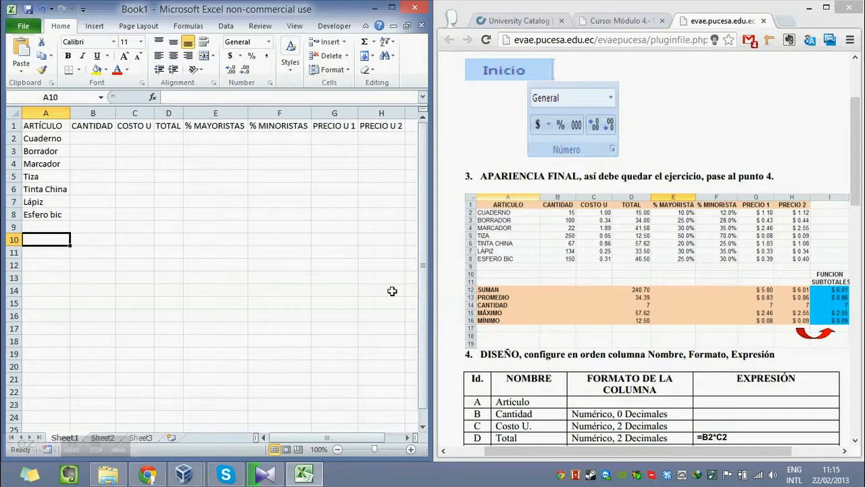
key("Return")
key("Return")
scroll(261, 325, "down", 1)
scroll(262, 325, "up", 1)
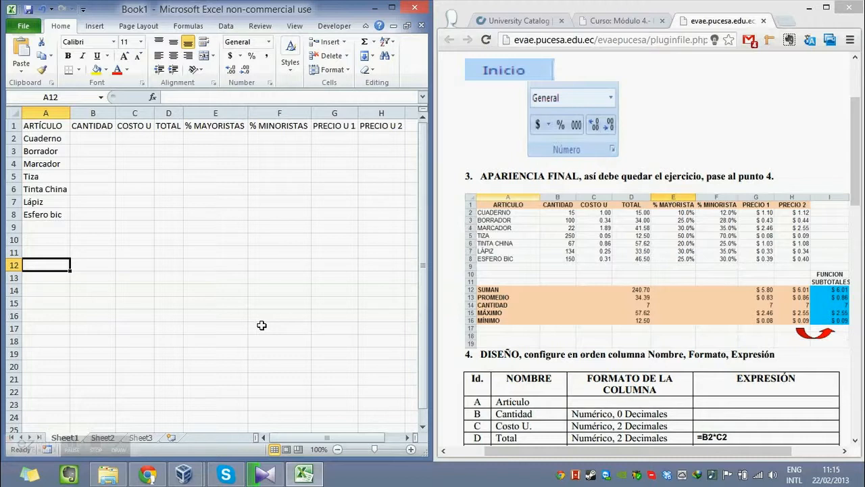
type("SUMAN")
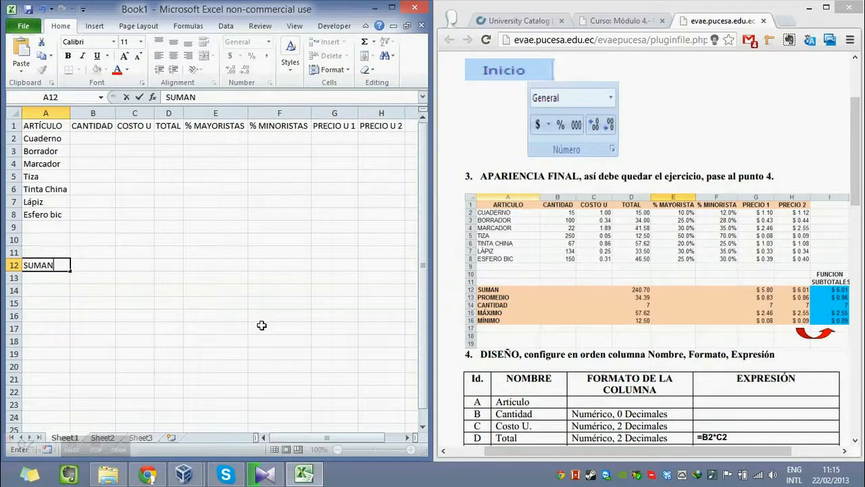
key("Return")
key("Up")
key("F2")
key("BackSpace")
key("Return")
Enter the summary row label PROMEDIO in A13.
type("PROMEDIO")
key("BackSpace")
key("BackSpace")
key("BackSpace")
type("R")
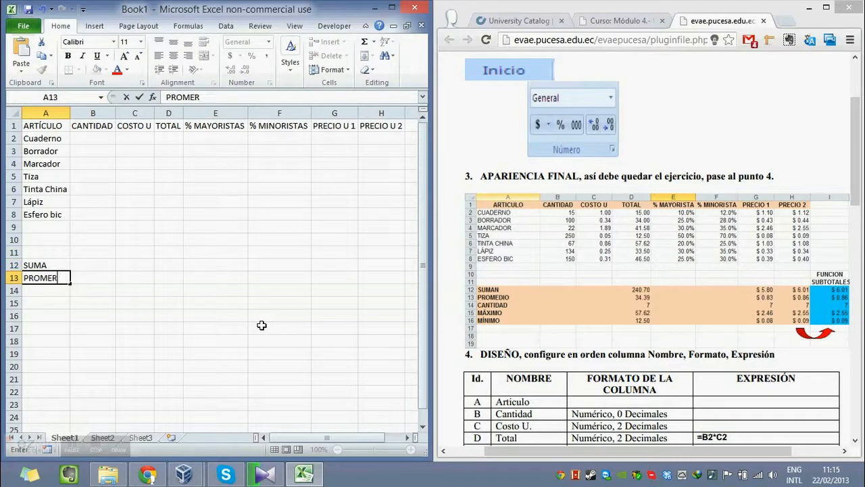
key("BackSpace")
type("DIO")
key("BackSpace")
key("BackSpace")
type("IO")
key("Return")
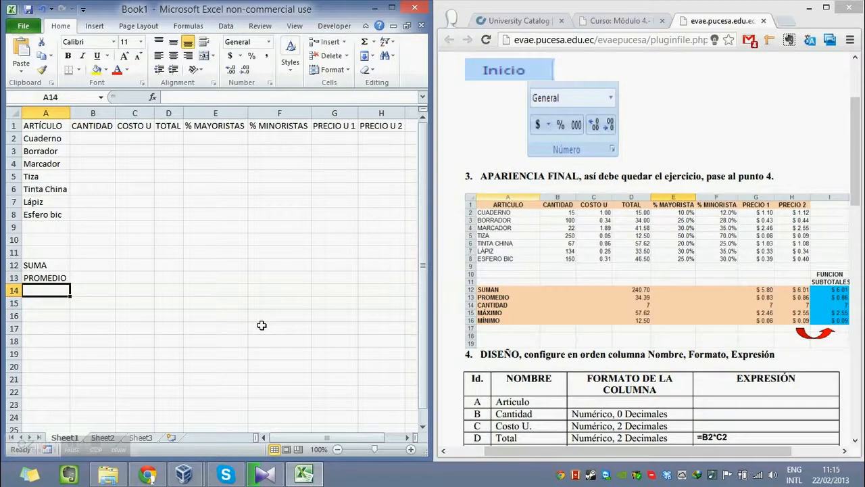
Enter the summary row label CANTIDAD in A14.
type("CANRE")
key("BackSpace")
key("BackSpace")
type("TIDAD")
key("Return")
Enter the summary row labels MÁXIMO in A15 and MÍNIMO in A16.
type("M")
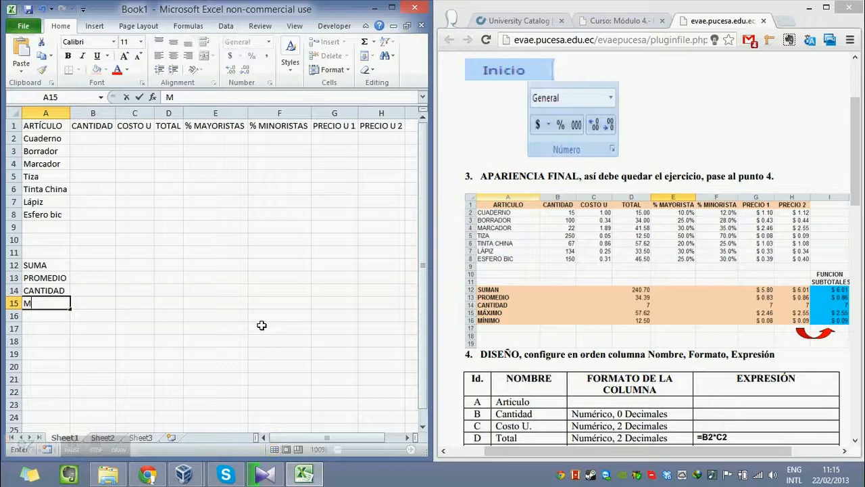
type("ÁXIMO")
key("Return")
type("MÍNIMO")
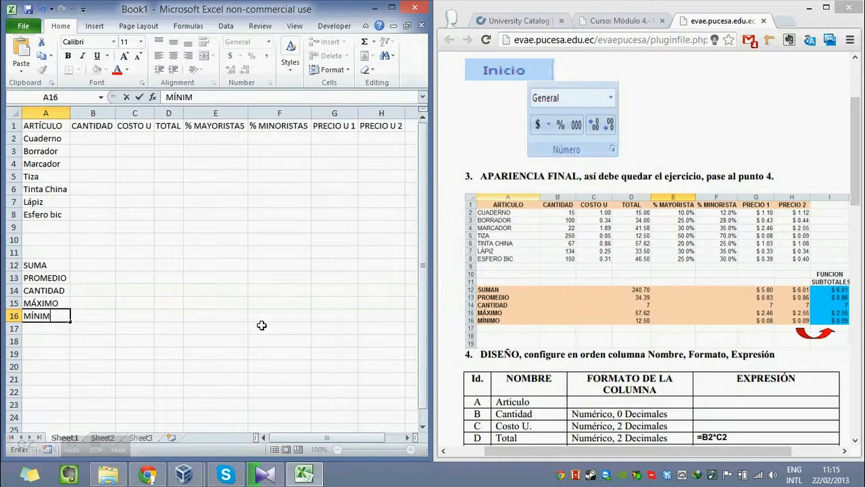
key("Return")
Enter the heading FUNCIÓN in I10, two rows above the summary rows.
key("Up")
key("Up")
key("Up")
key("Up")
key("Up")
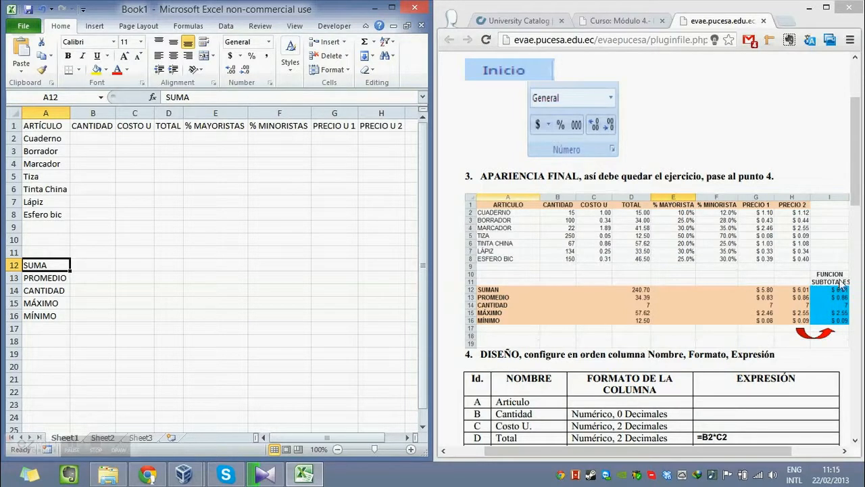
left_click(62, 251)
key("Up")
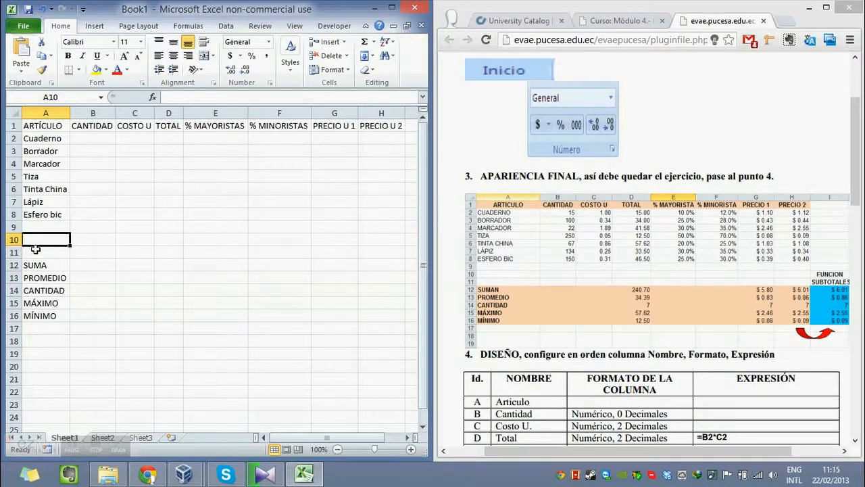
key("Right")
key("Right")
key("Right")
key("Right")
key("Right")
key("Right")
key("Right")
key("Right")
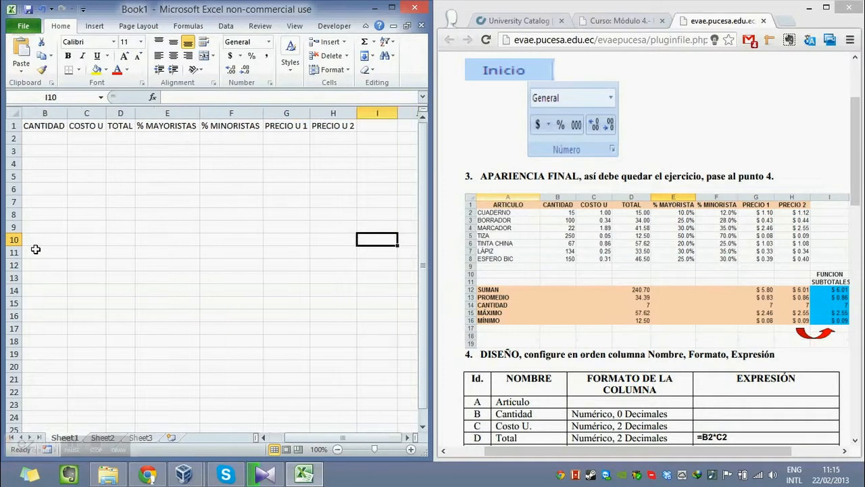
type("FUNCIO")
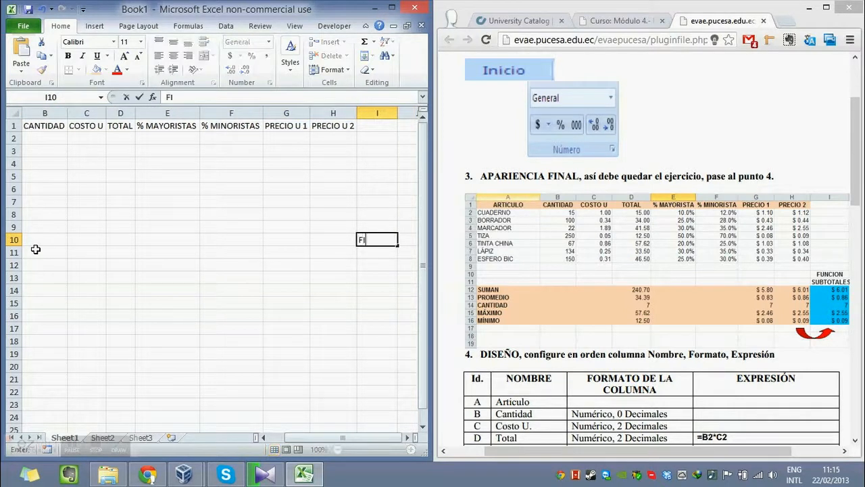
key("BackSpace")
key("BackSpace")
key("BackSpace")
key("BackSpace")
key("BackSpace")
type("UNCIÓMN")
key("BackSpace")
key("BackSpace")
type("N")
key("Return")
Enter SUBTOTALES in I11, directly below the FUNCIÓN heading.
type("SU")
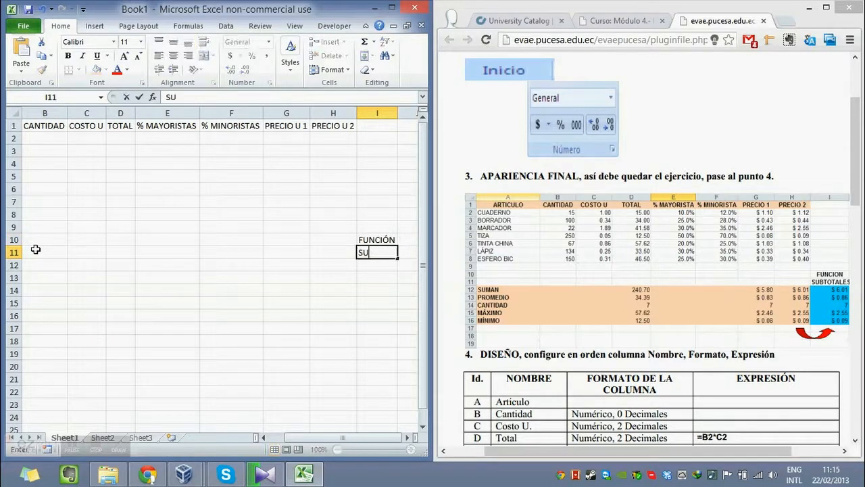
type("BTOTALES")
key("Return")
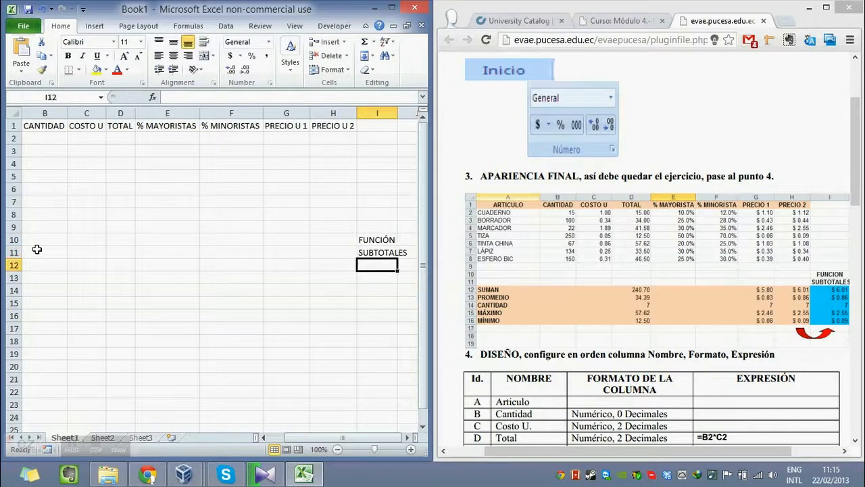
left_click_drag(318, 437, 257, 426)
left_click(147, 329)
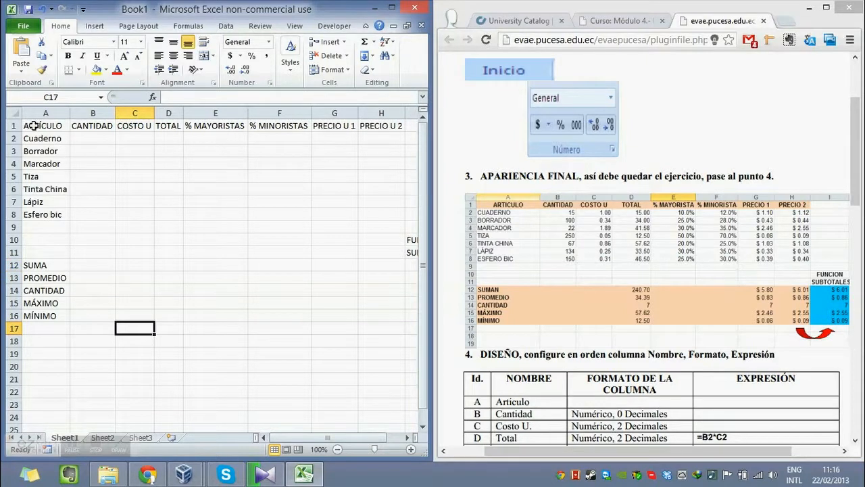
Make the column headers in A1:H1 bold and fill them with the full-strength theme orange.
left_click_drag(32, 125, 383, 116)
key("ctrl+b")
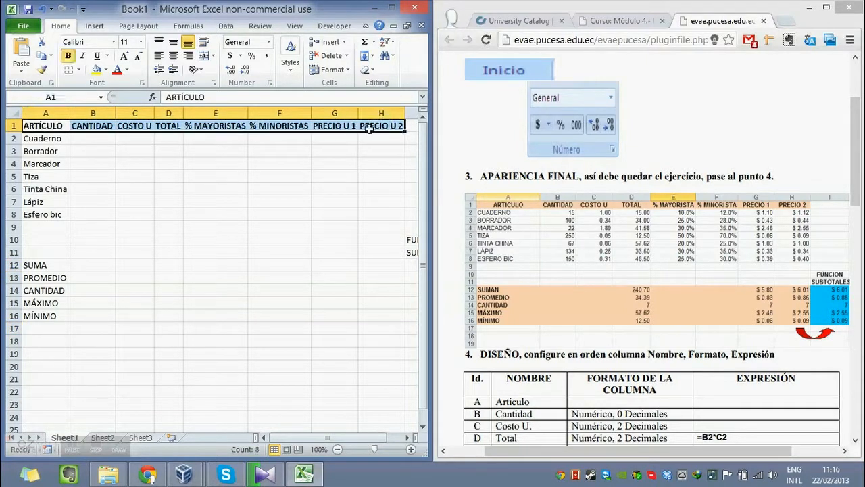
left_click(110, 68)
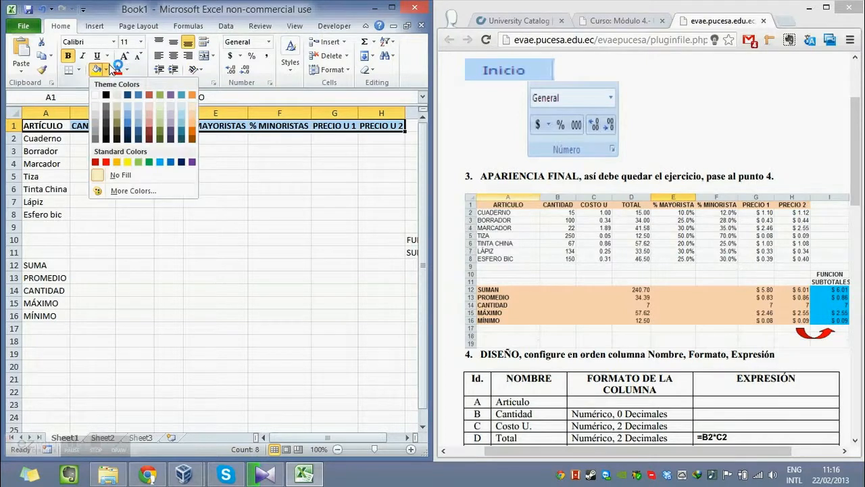
left_click(192, 95)
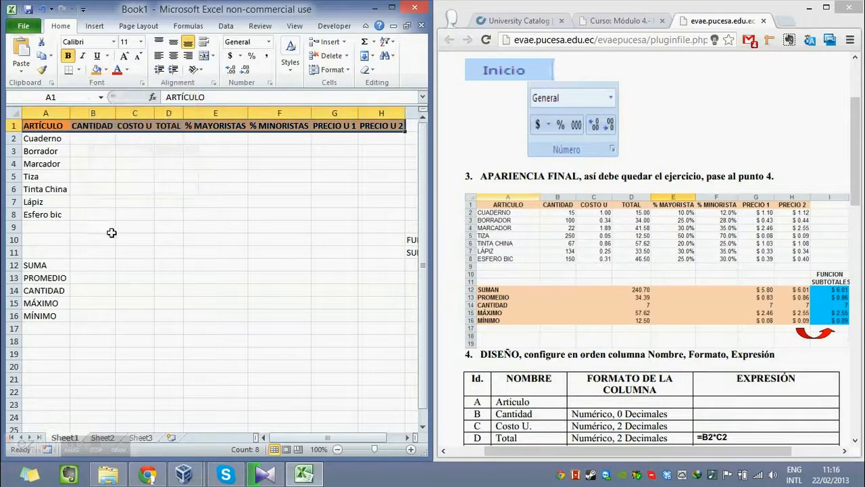
Make the summary row labels in A12:A16 bold.
left_click(120, 276)
left_click_drag(41, 264, 342, 301)
left_click(54, 305)
left_click(68, 55)
Fill the summary range A12:I15 with a light tint of the theme orange.
left_click(132, 264)
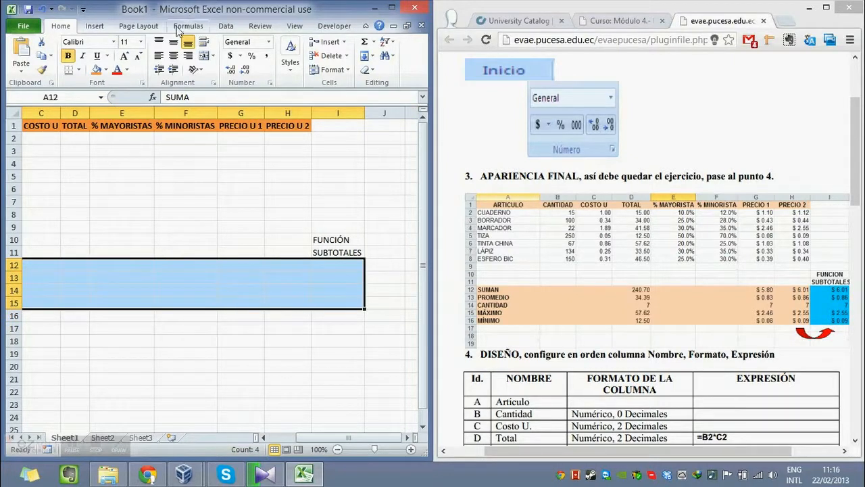
left_click(106, 69)
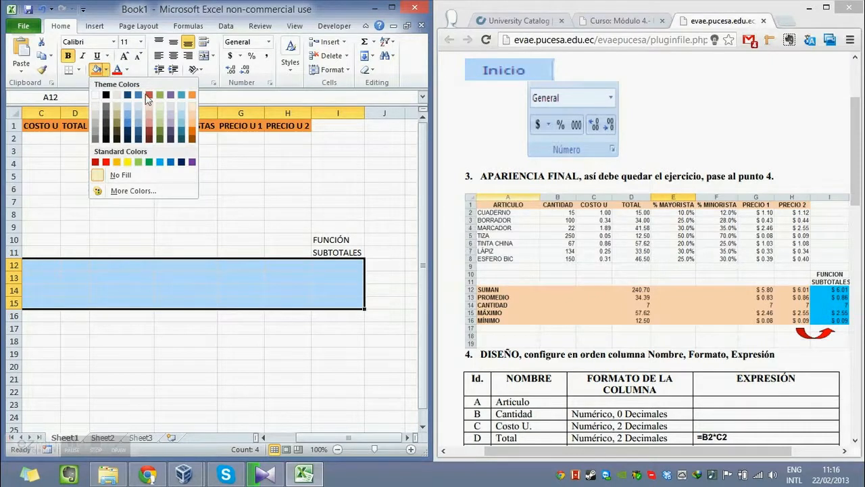
left_click(191, 115)
left_click(236, 168)
Try to extend the light orange fill to the whole of row 16, and undo it.
key("Left")
key("Down")
key("Down")
key("Down")
key("Down")
key("Down")
key("Down")
key("Down")
key("Down")
key("Down")
key("Left")
key("Left")
key("Down")
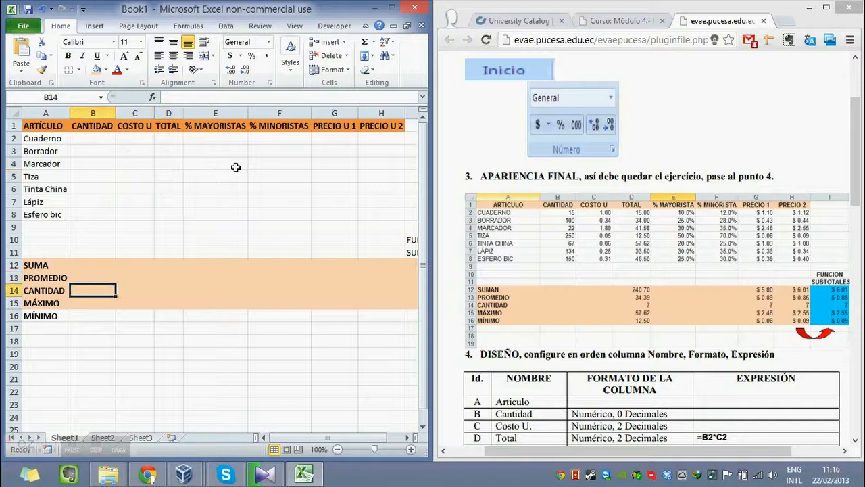
key("Down")
key("Left")
key("Down")
key("shift+Right")
key("shift+Right")
key("shift+space")
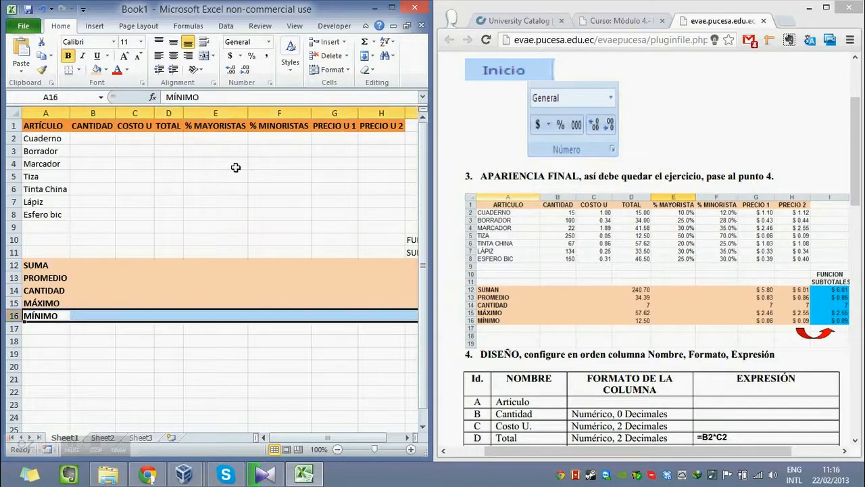
left_click(96, 69)
left_click(215, 239)
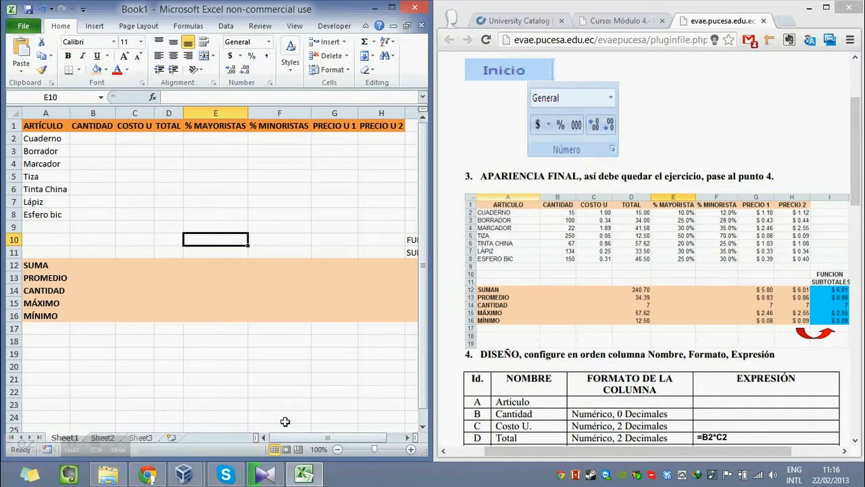
left_click_drag(325, 438, 371, 436)
key("ctrl+z")
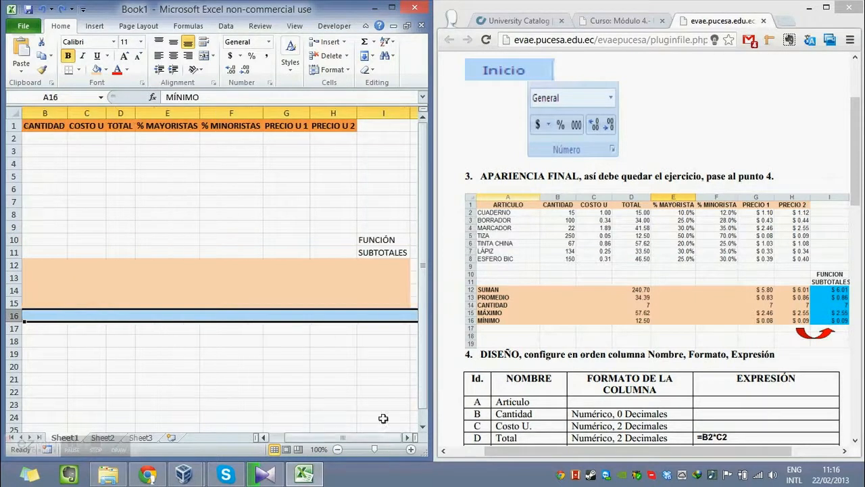
Fill only A16:I16 of the MÍNIMO row with the same light orange.
key("Left")
key("shift+Right")
key("shift+Right")
key("shift+Right")
key("shift+Right")
key("shift+Right")
key("shift+Right")
key("shift+Right")
key("shift+Right")
key("shift+Right")
key("shift+Right")
key("shift+Right")
key("shift+Right")
key("shift+Right")
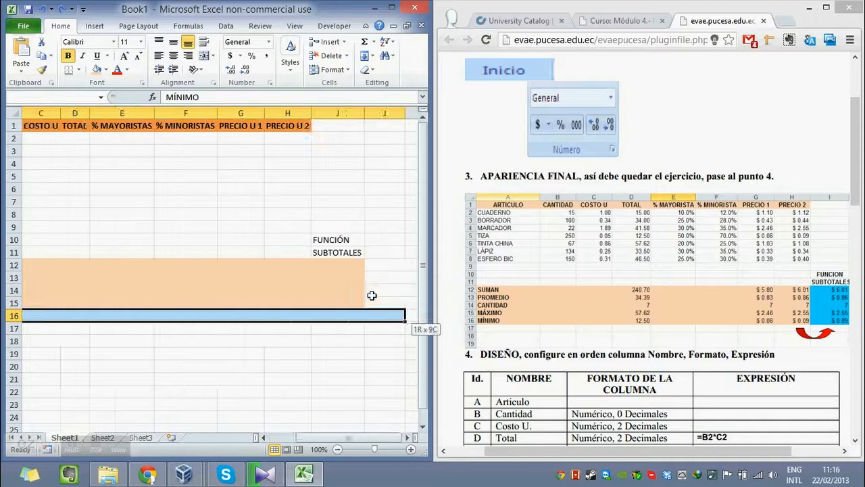
key("shift+Left")
key("shift+Left")
key("shift+Left")
key("shift+Left")
key("shift+Left")
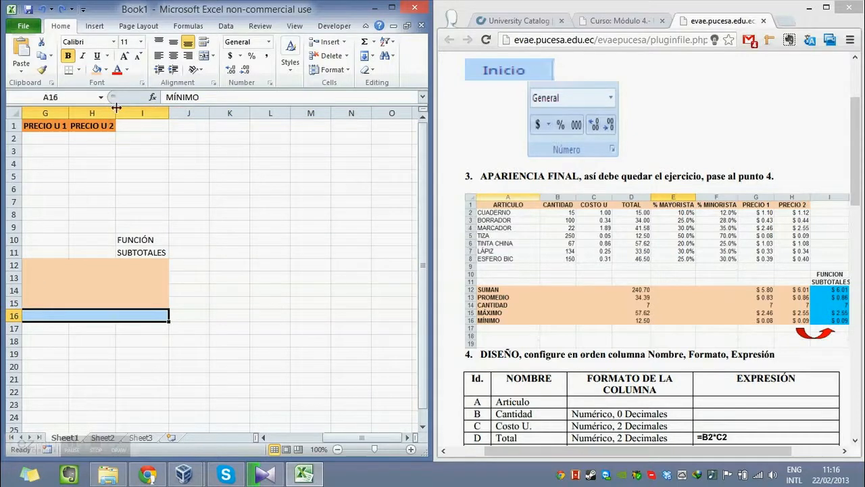
left_click(96, 69)
left_click(308, 282)
key("Left")
key("Left")
key("Left")
key("Left")
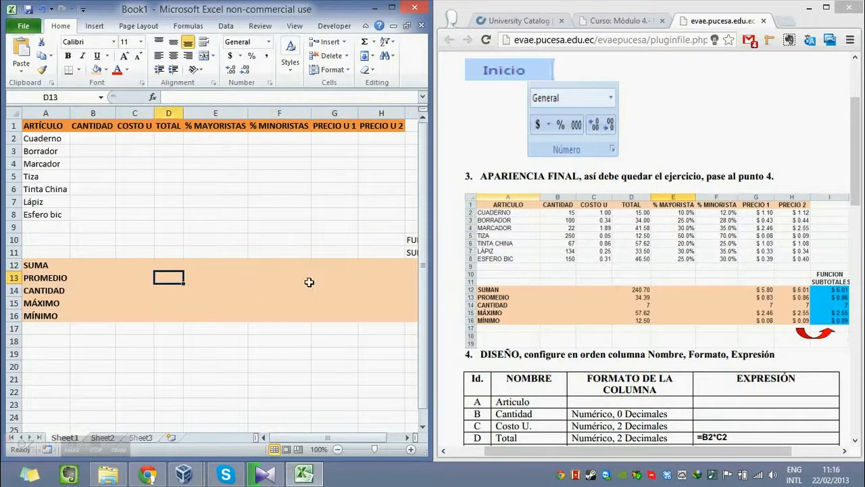
key("Up")
key("Up")
key("Up")
key("Up")
key("Up")
key("Up")
key("Up")
key("Up")
key("Up")
key("Up")
key("Up")
key("Up")
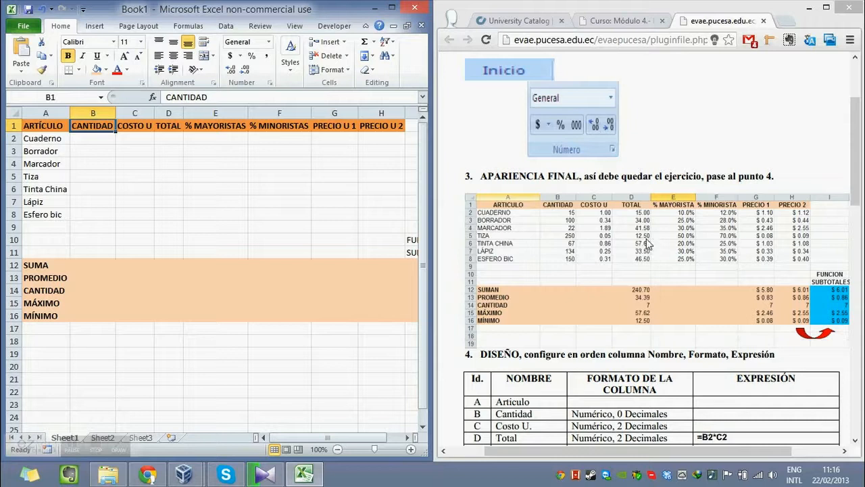
Examine the exercise PDF's section 4 table for each column's name, number format and expression.
scroll(659, 220, "down", 1)
scroll(558, 255, "up", 1)
left_click(686, 273)
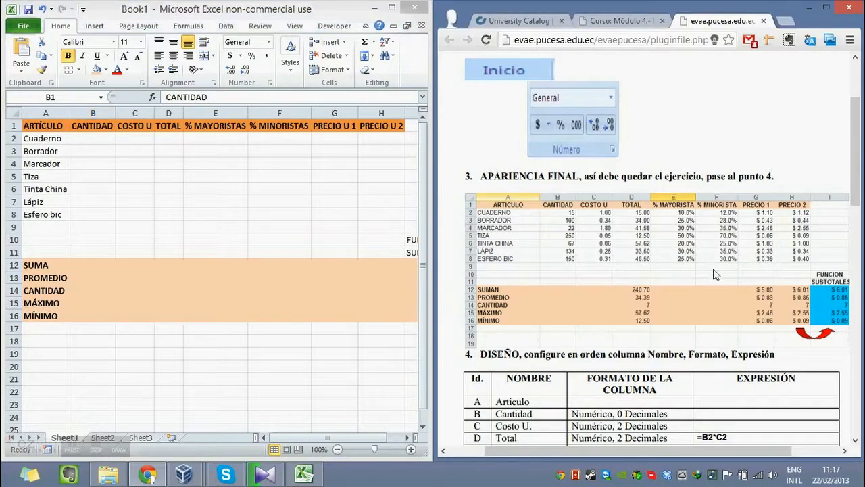
scroll(716, 273, "down", 1)
scroll(716, 273, "down", 1)
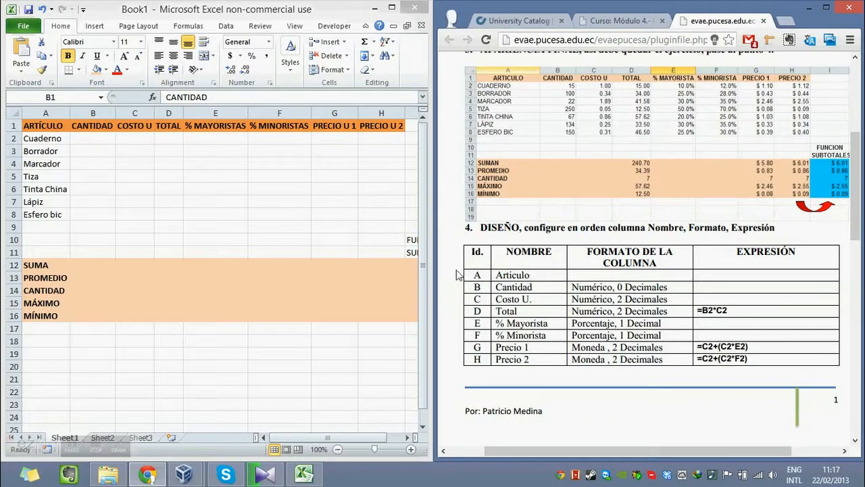
left_click_drag(509, 277, 527, 358)
left_click(529, 341)
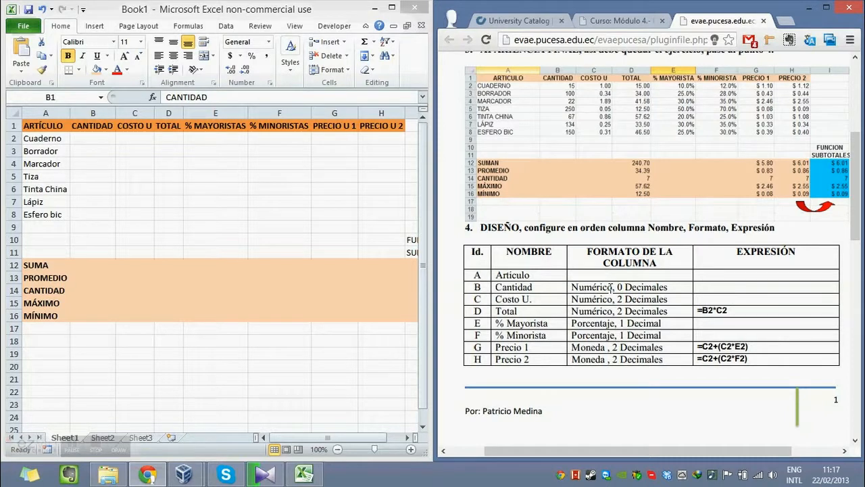
Format the CANTIDAD cells B2:B8 as Number with 0 decimal places.
scroll(622, 295, "up", 1)
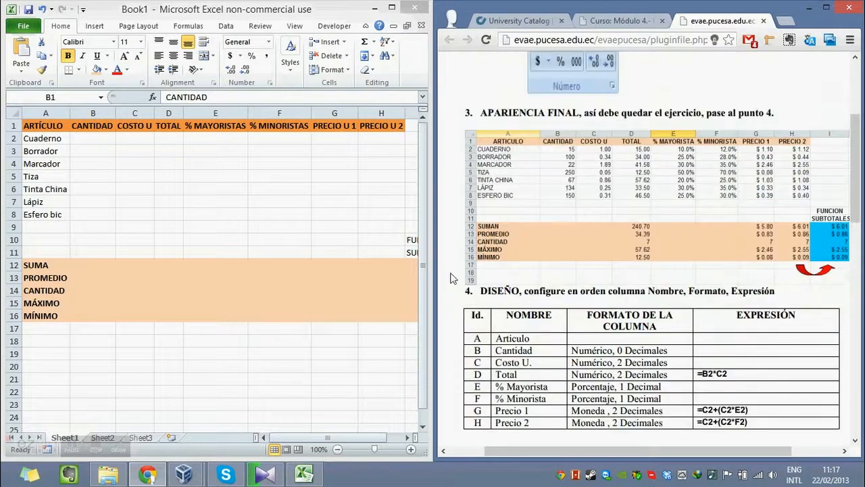
scroll(617, 326, "down", 1)
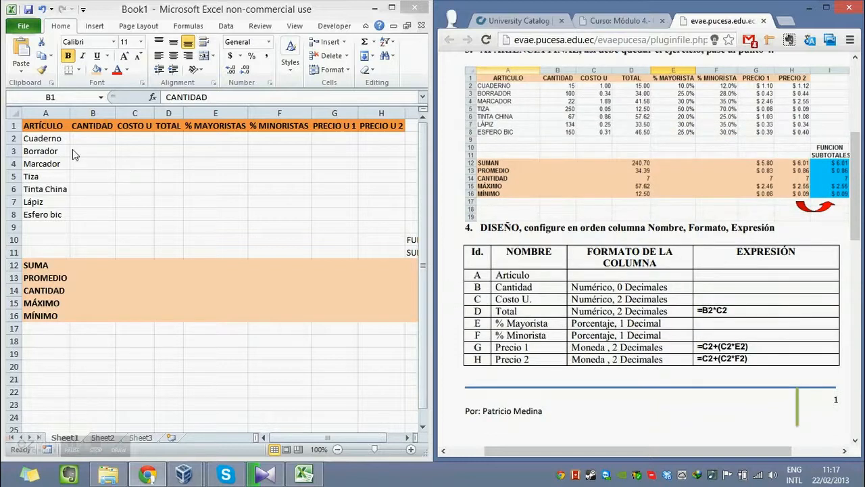
key("Left")
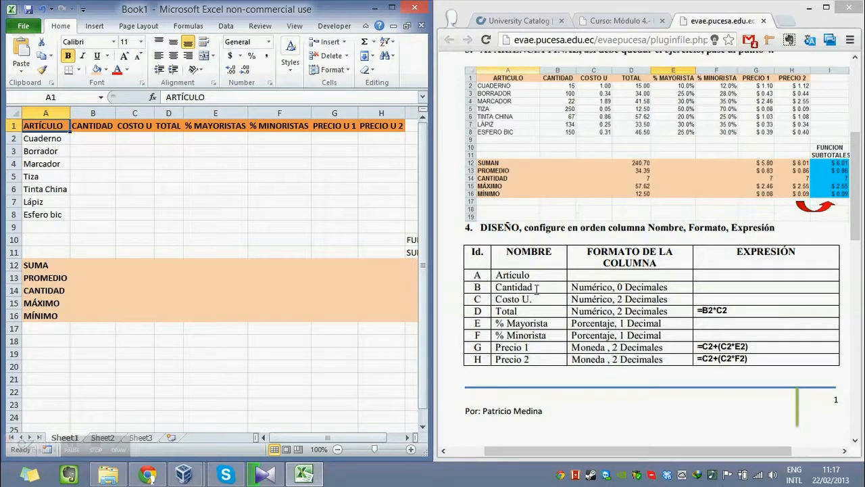
left_click_drag(95, 139, 101, 216)
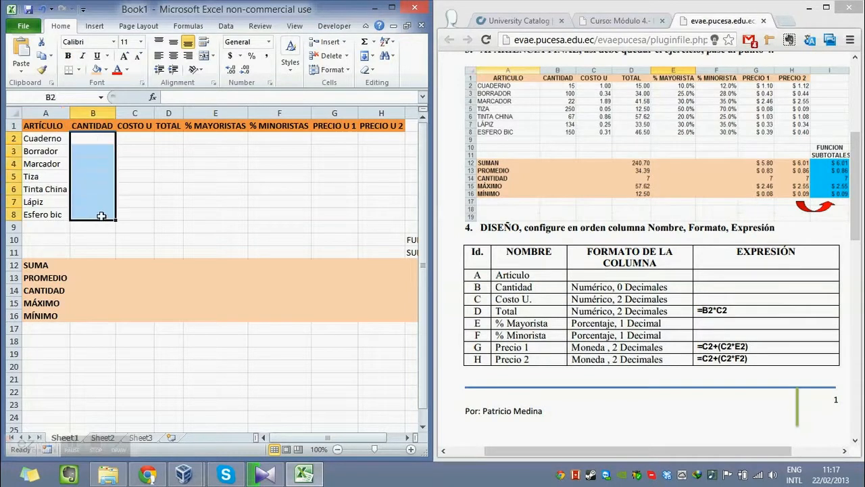
right_click(92, 156)
left_click(160, 330)
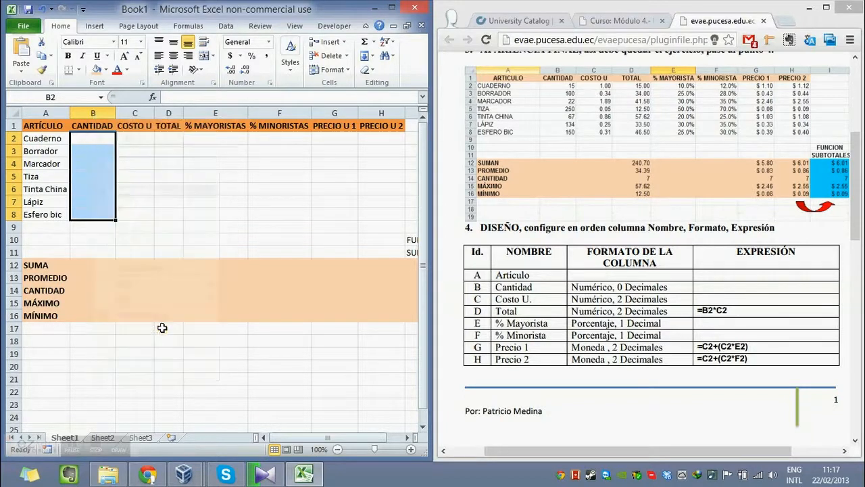
left_click_drag(106, 179, 138, 170)
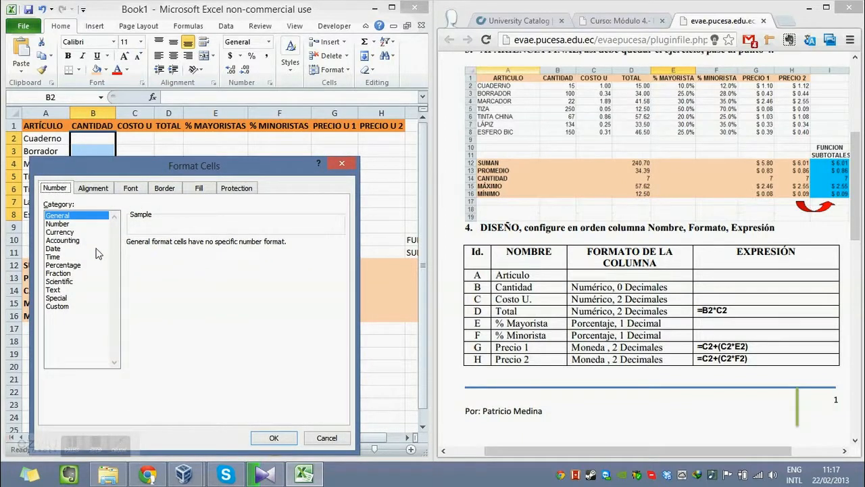
left_click(66, 224)
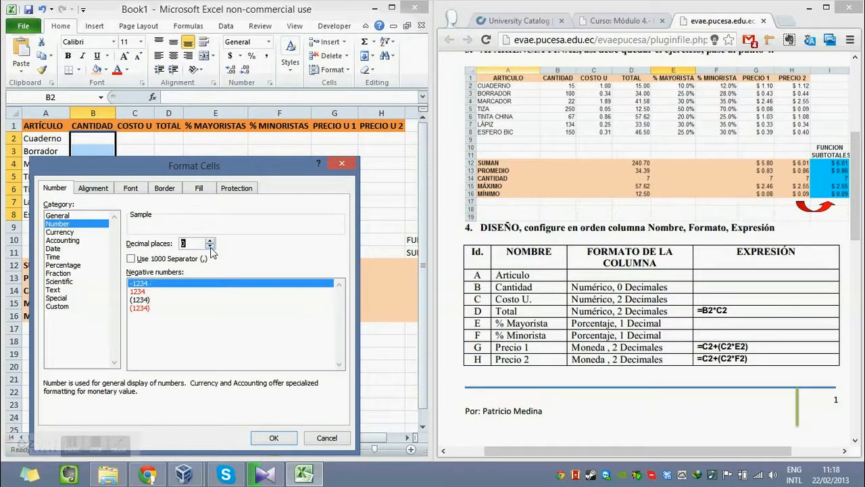
left_click(284, 439)
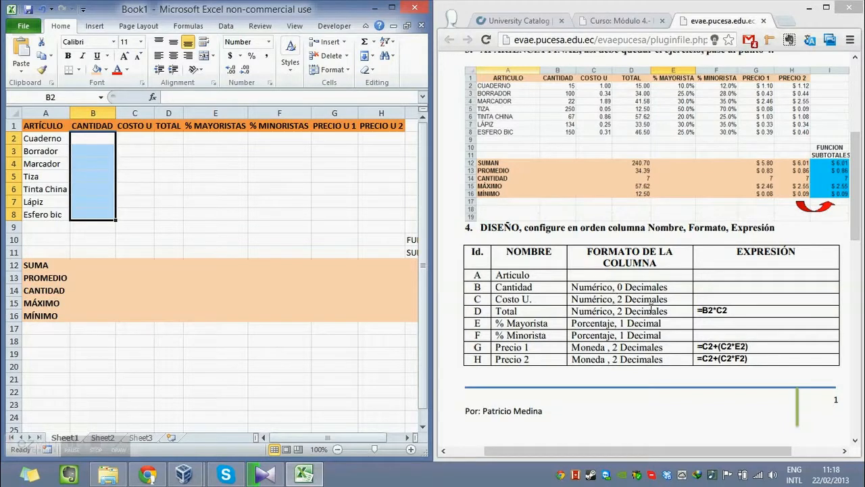
Format the COSTO U and TOTAL cells C2:D8 as Number with 2 decimal places.
left_click_drag(128, 139, 171, 211)
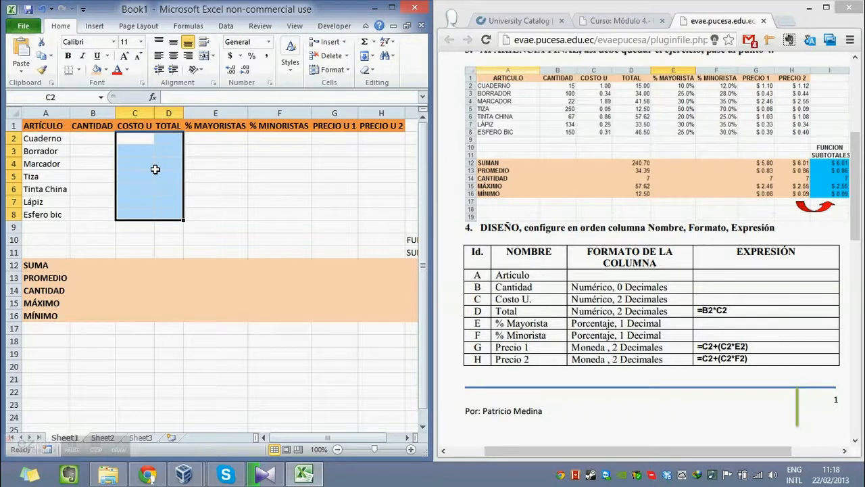
right_click(156, 170)
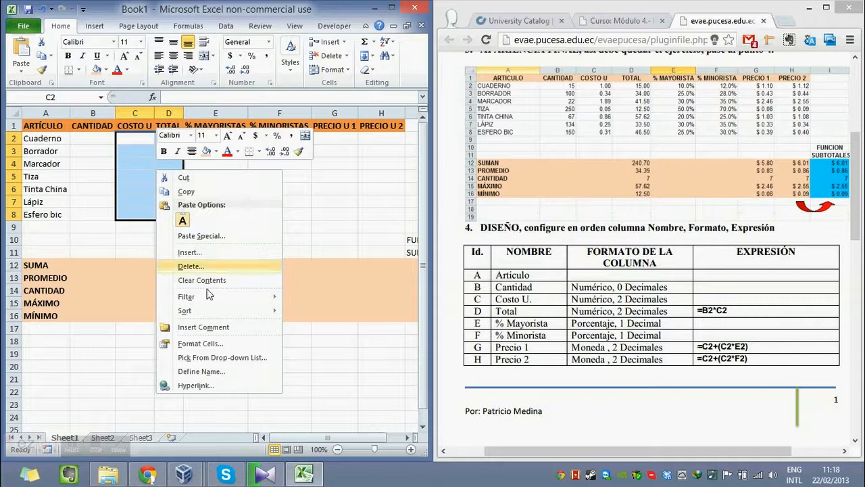
left_click(227, 343)
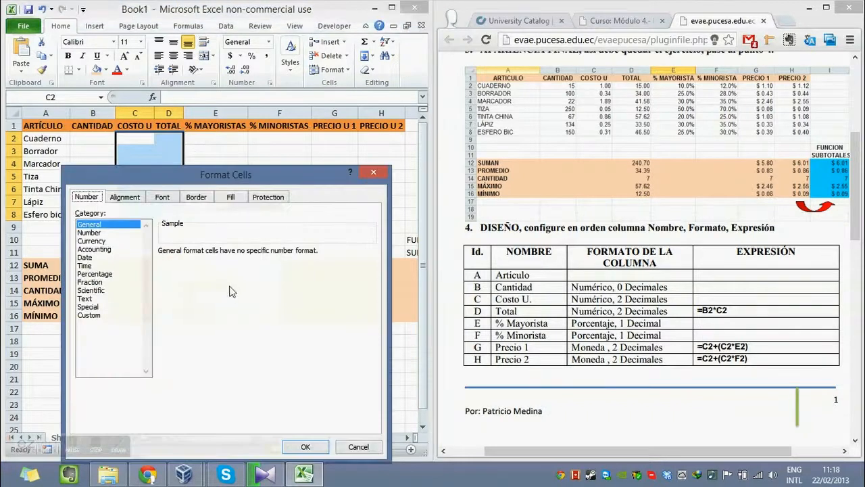
left_click(98, 233)
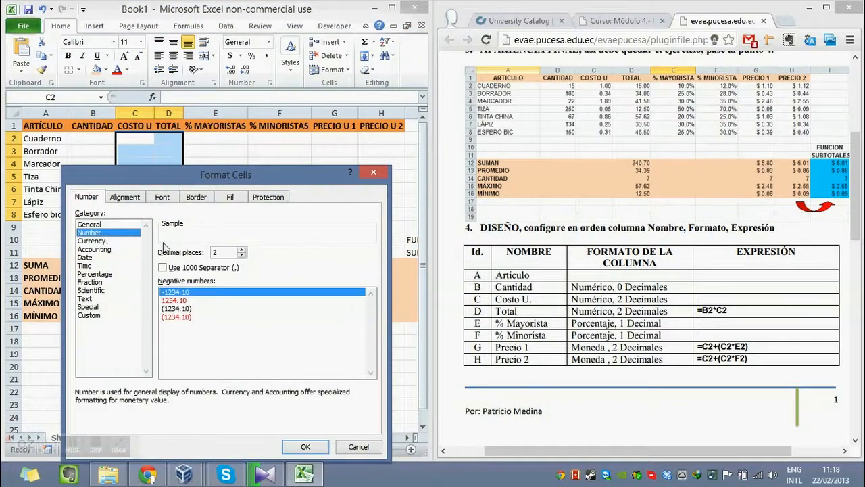
left_click(322, 447)
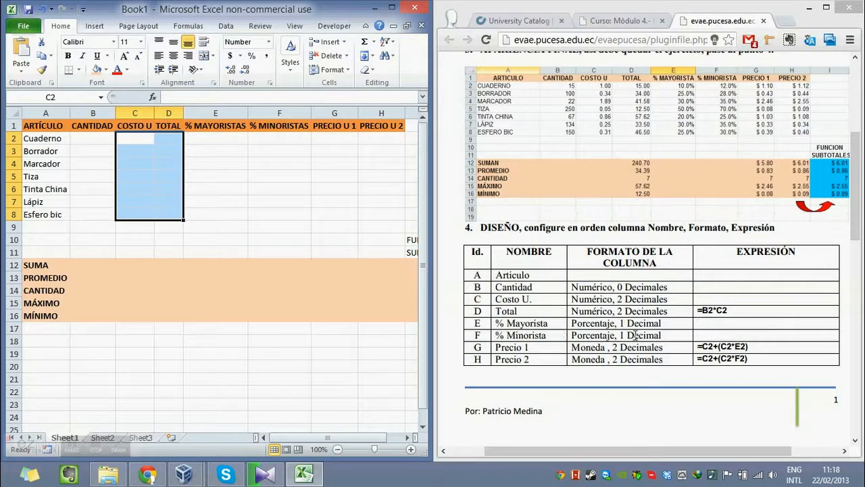
Format the % MAYORISTAS and % MINORISTAS cells E2:F8 as Percentage with 1 decimal place.
left_click_drag(230, 138, 290, 216)
right_click(290, 181)
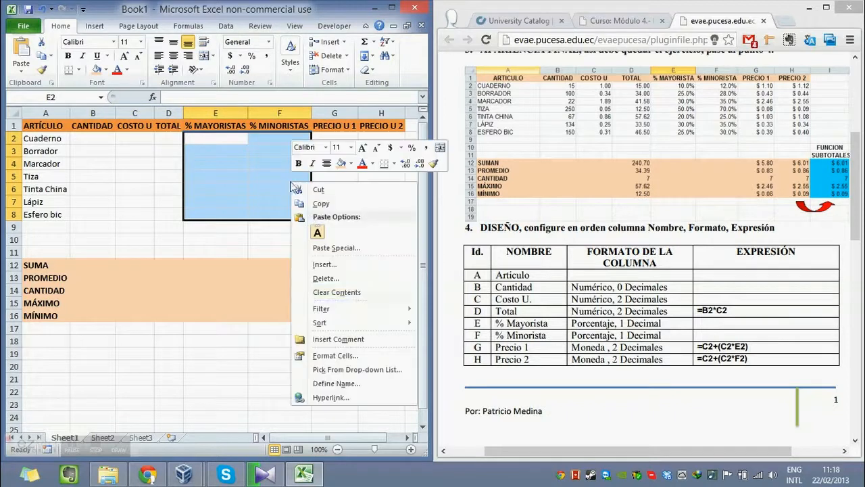
left_click(372, 351)
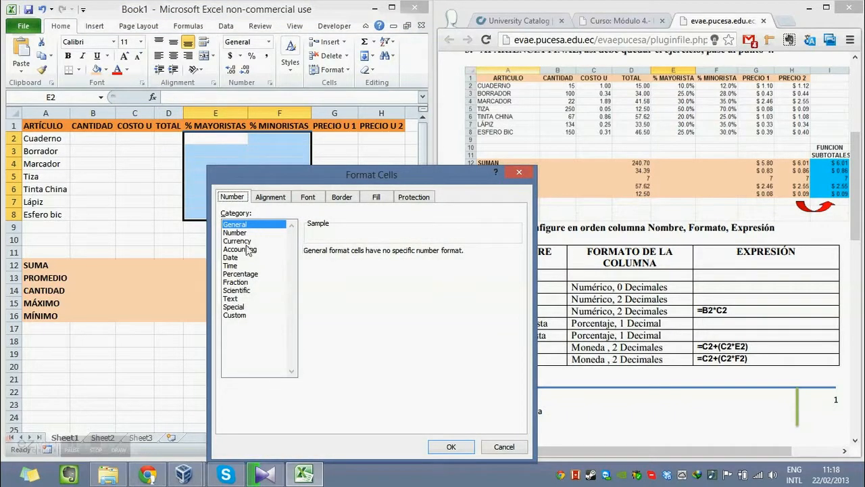
left_click(242, 274)
left_click(387, 255)
left_click(449, 447)
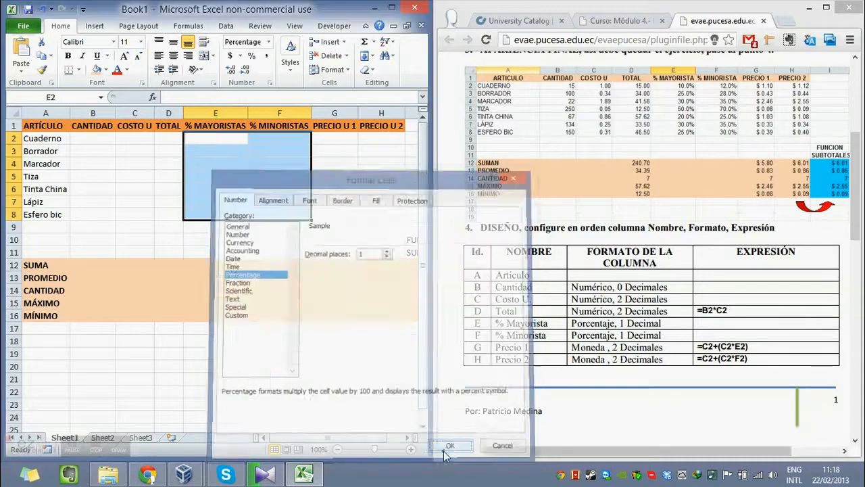
left_click(370, 256)
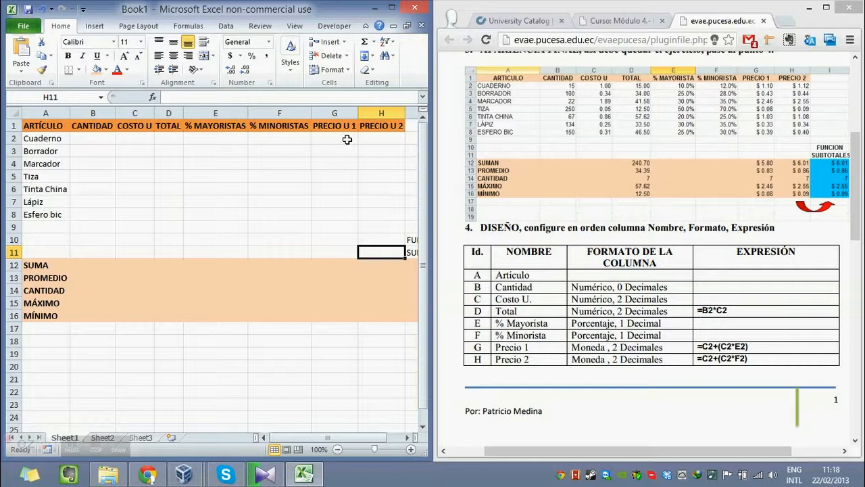
Format the PRECIO U 1 and PRECIO U 2 cells G2:H8 as Currency with the $ symbol and 2 decimal places.
left_click_drag(346, 139, 385, 204)
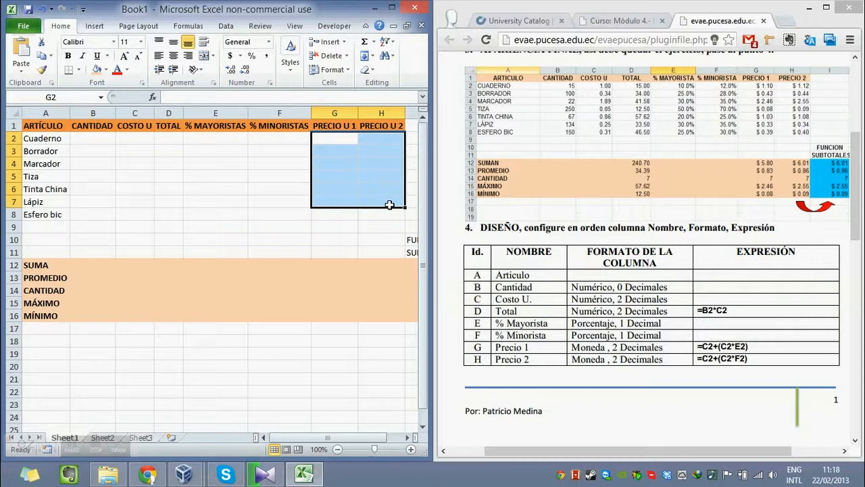
left_click(347, 179)
left_click_drag(348, 137, 392, 217)
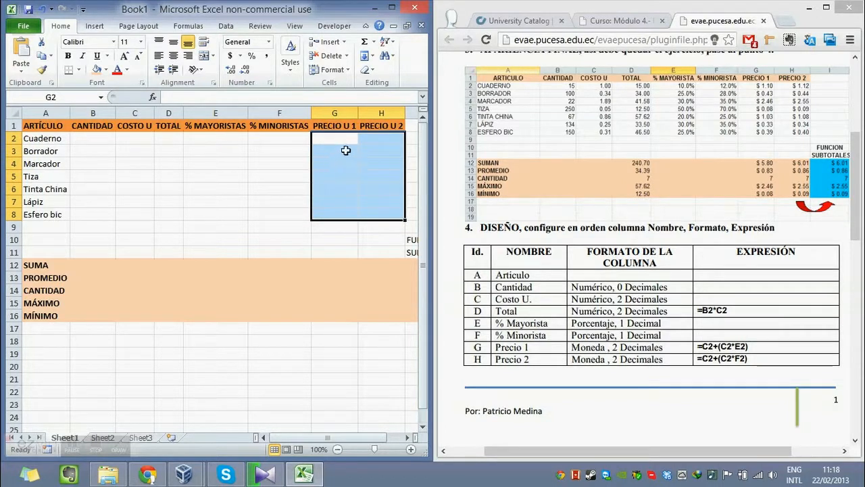
right_click(338, 183)
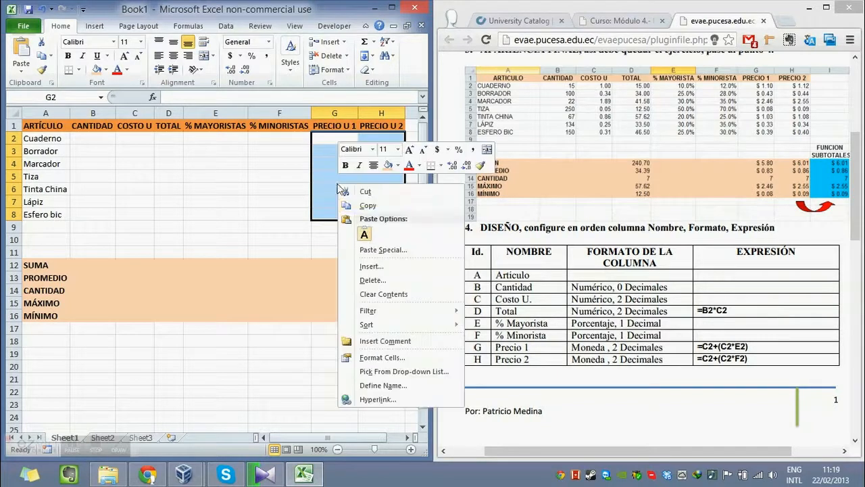
left_click(380, 357)
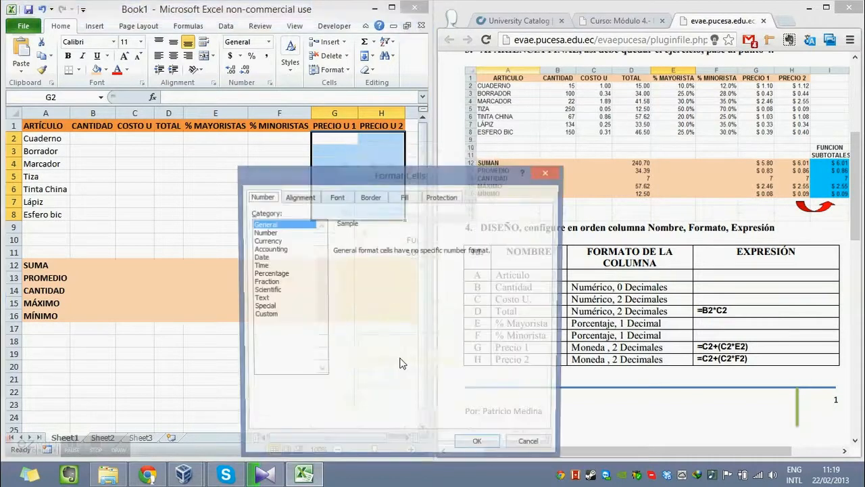
left_click(279, 242)
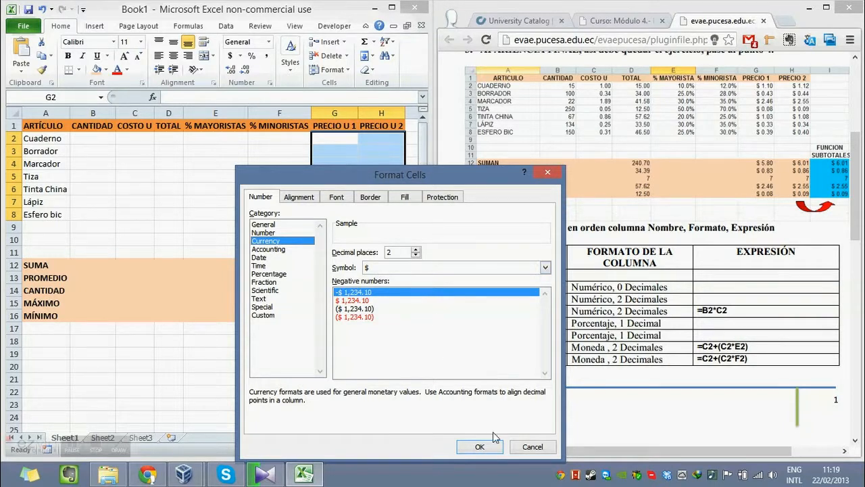
left_click(481, 447)
left_click(325, 229)
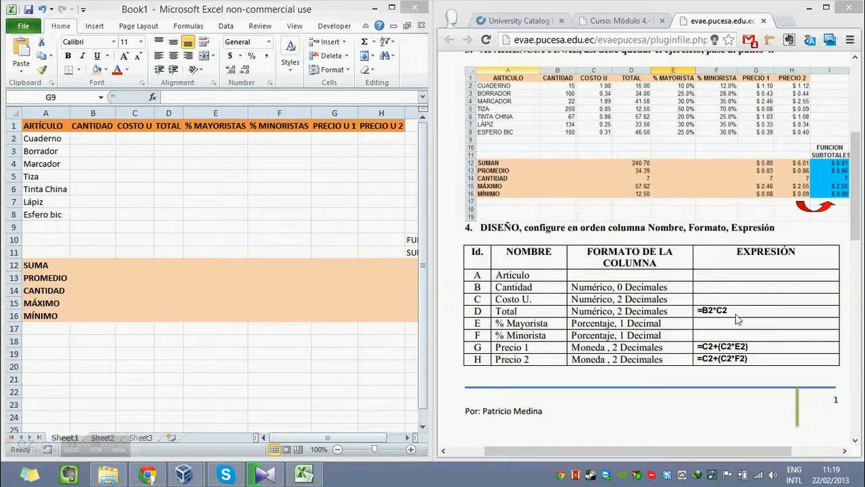
Enter the formula =B2*C2 in cell D2 of the TOTAL column.
left_click(262, 173)
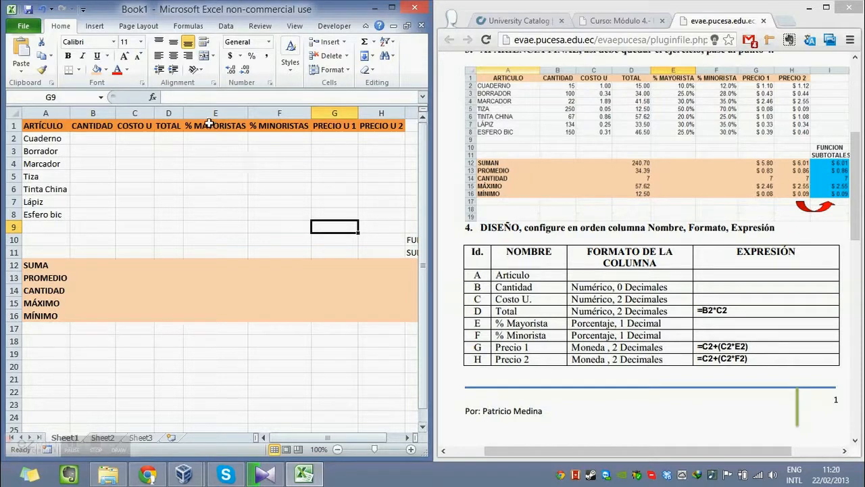
left_click(171, 137)
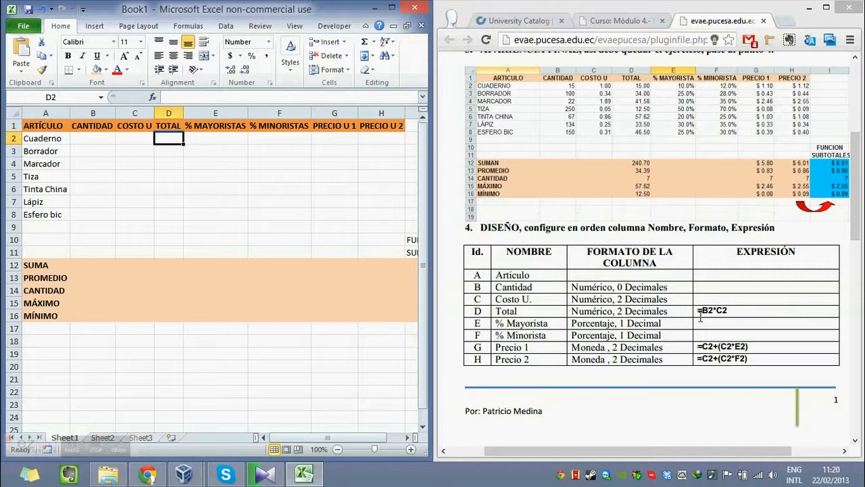
type("=")
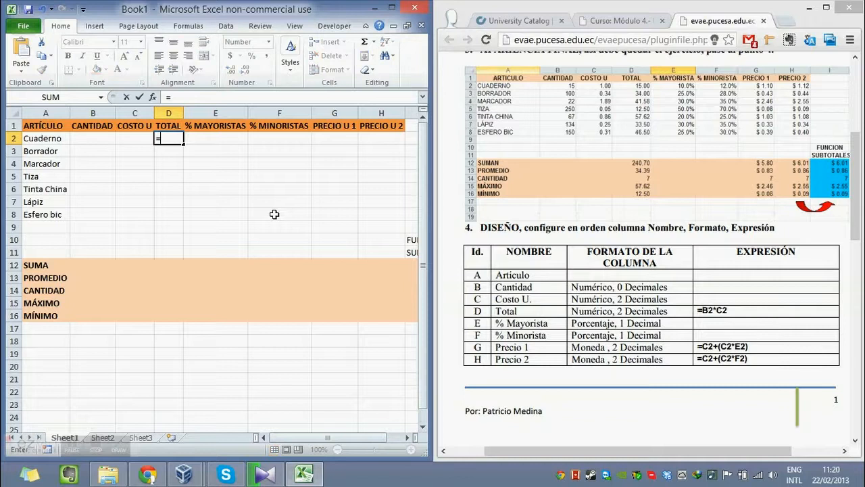
key("Left")
key("Left")
type("*")
key("Left")
key("Return")
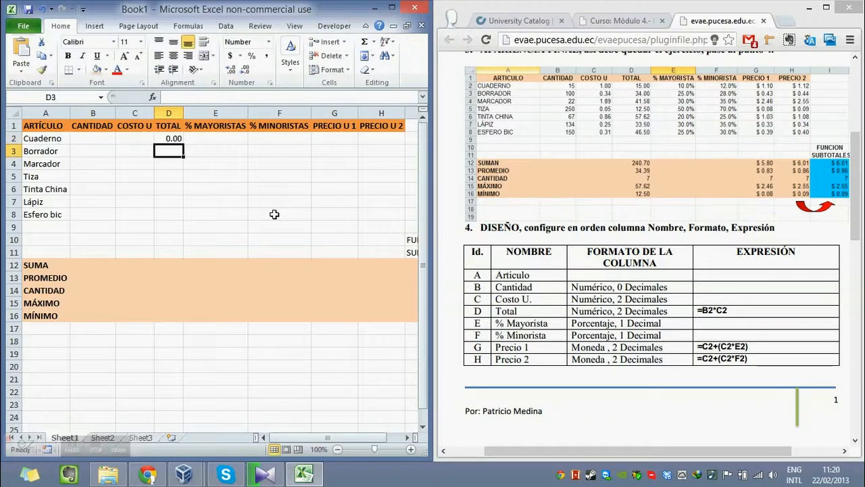
Enter the formula =C2+(C2*E2) in cell G2 of the PRECIO U 1 column.
key("Right")
key("Up")
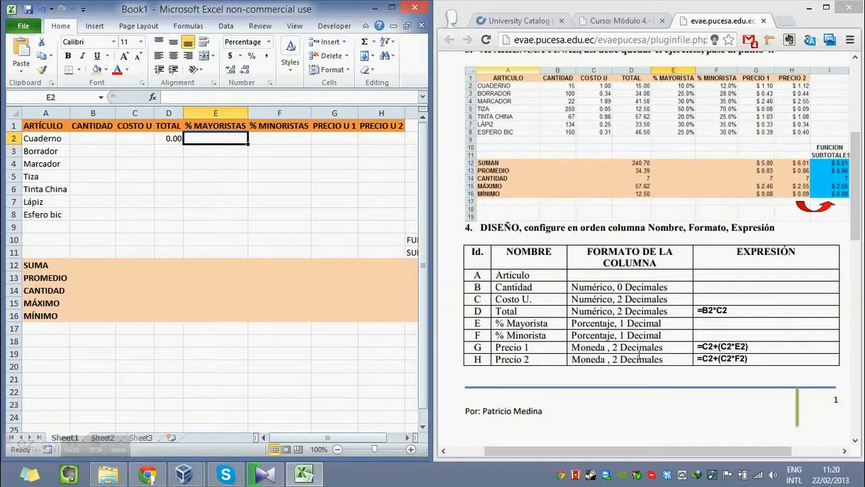
left_click(333, 146)
left_click(366, 141)
left_click(347, 139)
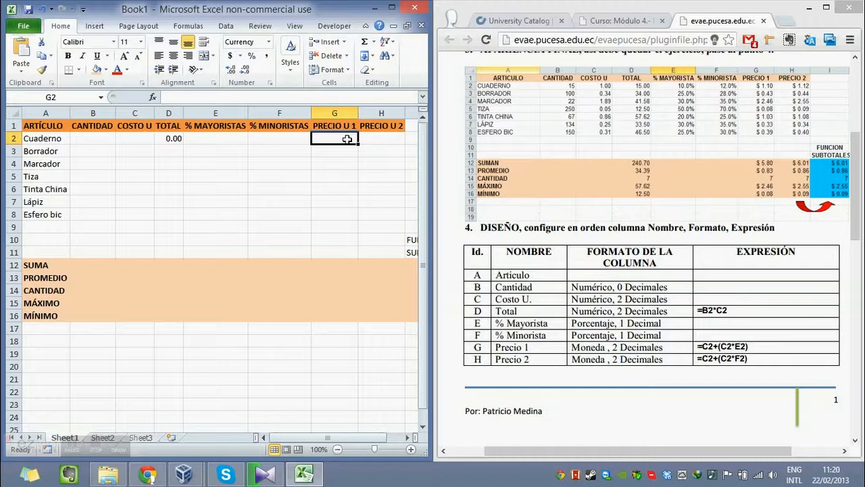
type("=")
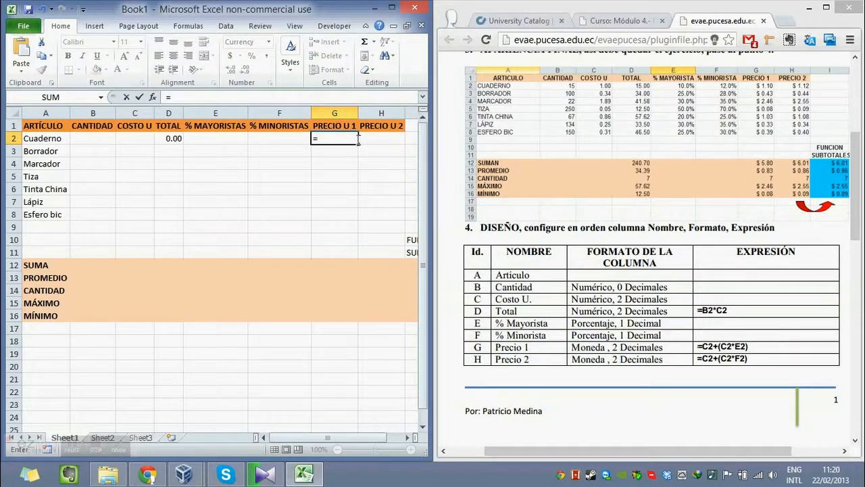
left_click(135, 136)
type("+(")
left_click(136, 136)
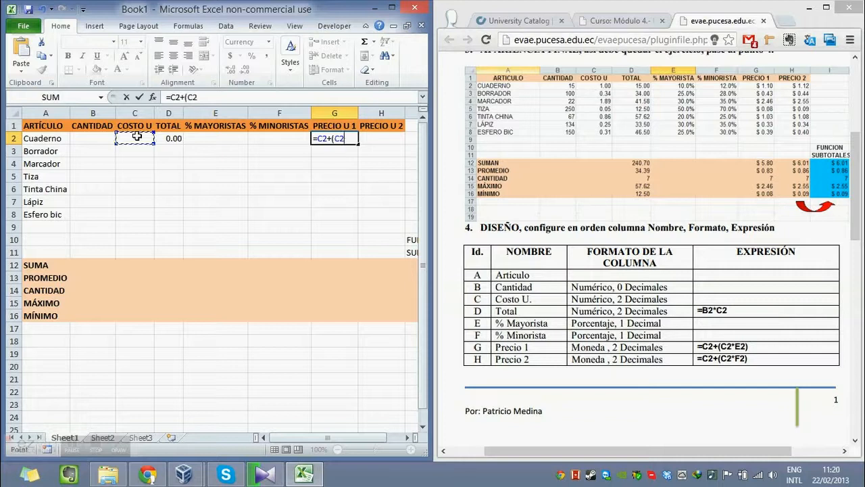
type("*")
key("Left")
key("Left")
type(")")
key("Return")
Enter the formula =C2+(C2*F2) in cell H2 of the PRECIO U 2 column.
key("Right")
key("Up")
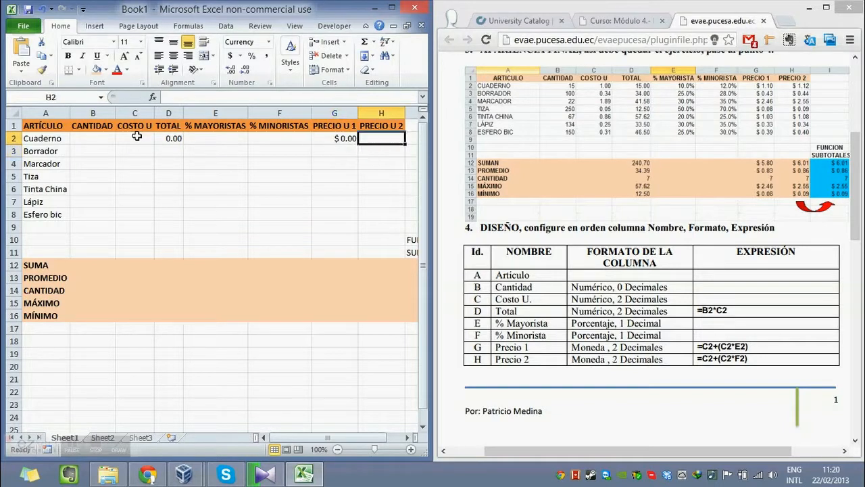
type("=")
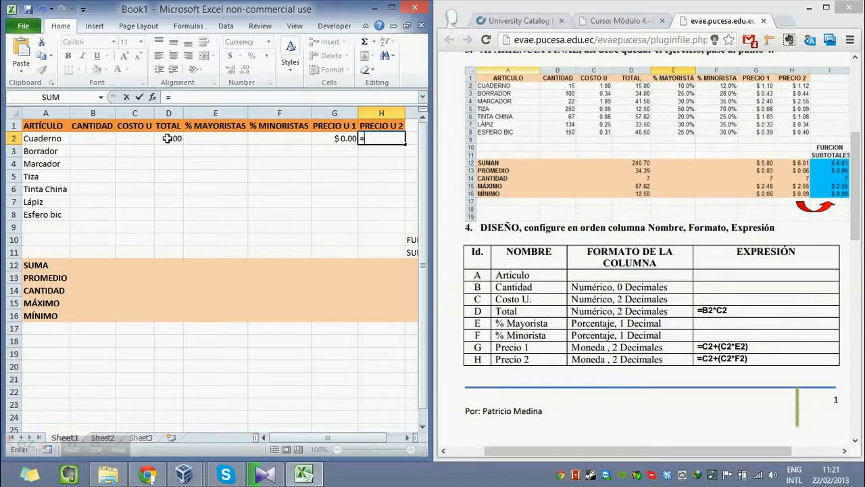
left_click(142, 138)
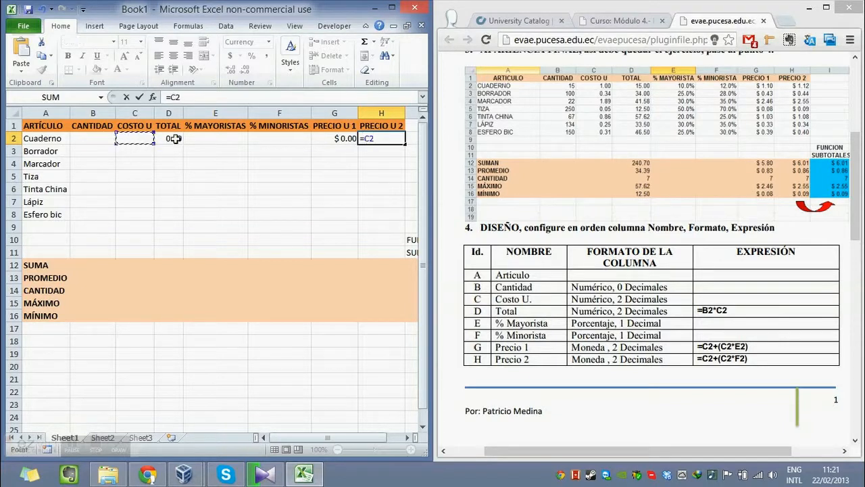
type("+(")
left_click(142, 138)
type("*")
key("Right")
key("Left")
key("Left")
key("Left")
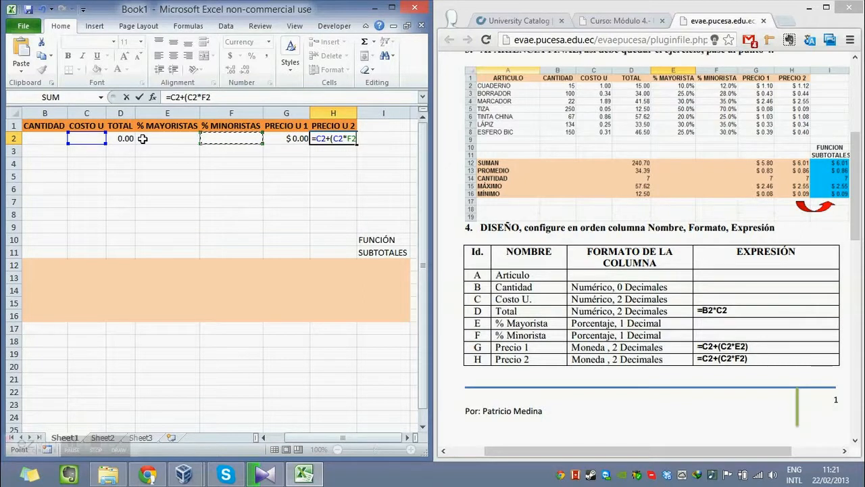
key("Return")
key("Left")
key("Left")
key("Left")
key("Left")
key("Left")
key("Left")
key("Left")
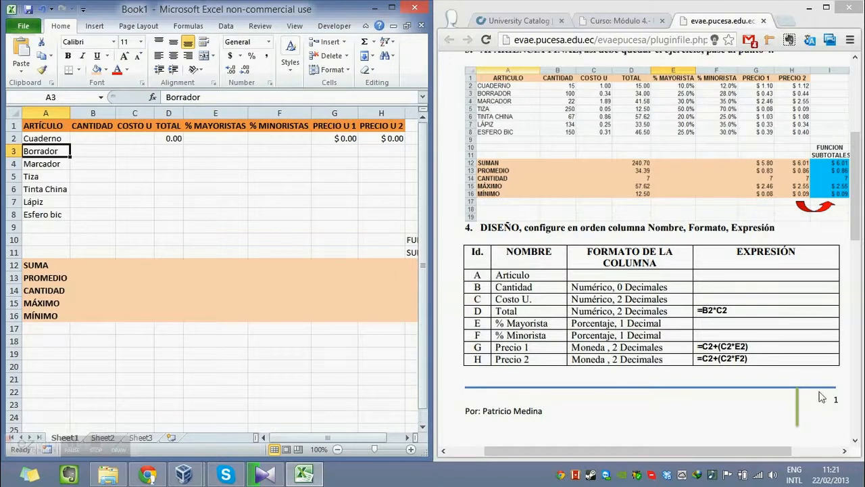
Read point 5 of the exercise PDF about entering the data in rows 2 to 8, and return to its final-appearance table.
scroll(211, 163, "down", 1)
scroll(751, 326, "down", 2)
scroll(751, 326, "up", 1)
scroll(752, 326, "down", 4)
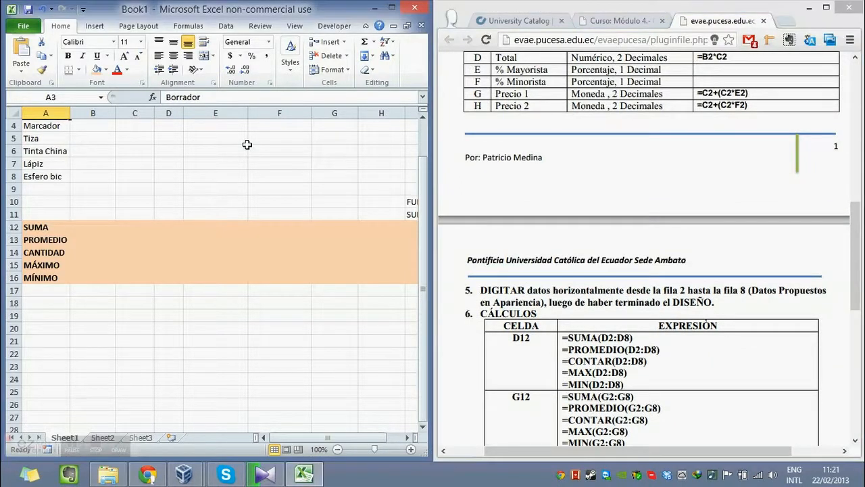
scroll(247, 145, "up", 1)
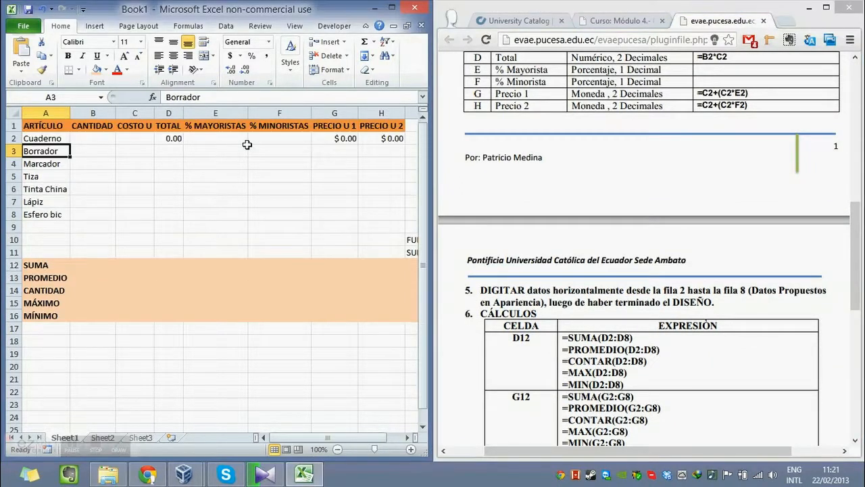
left_click(592, 297)
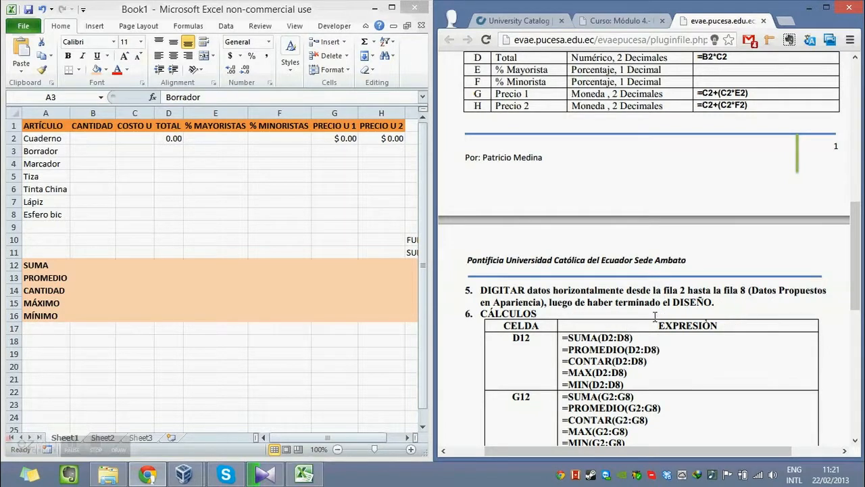
scroll(655, 315, "up", 1)
scroll(629, 355, "up", 5)
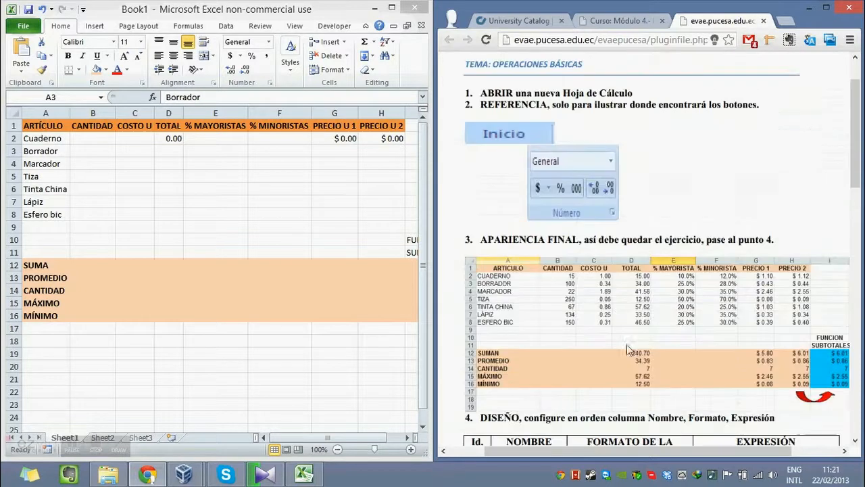
scroll(547, 292, "down", 2)
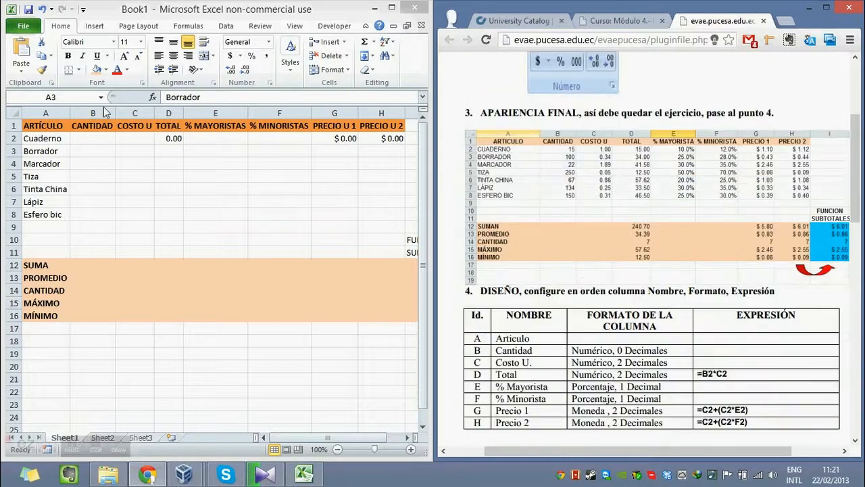
Enter the CANTIDAD values 15, 100, 22, 250, 67, 134 and 150 in cells B2:B8.
left_click(89, 137)
left_click(101, 138)
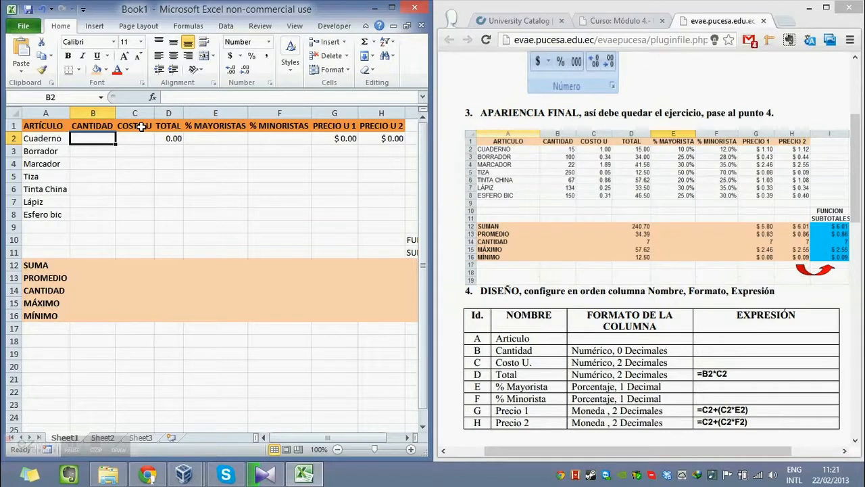
type("15")
key("Return")
type("100")
key("Return")
type("22")
key("Return")
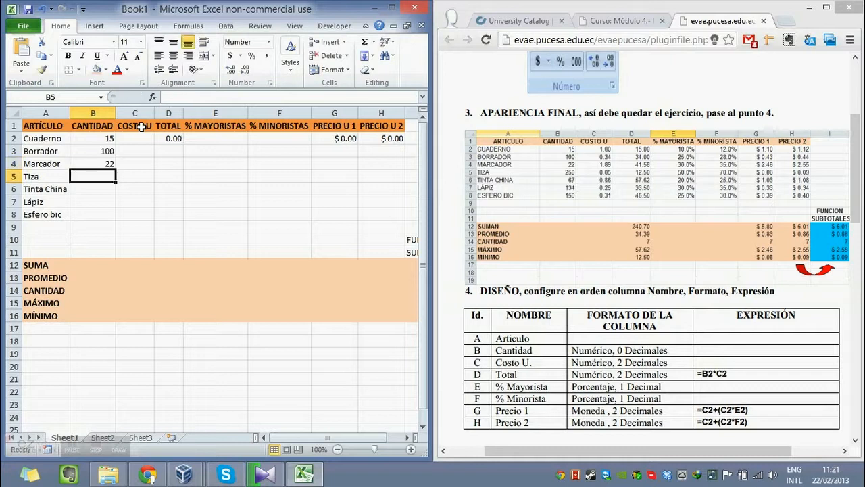
type("250")
key("Return")
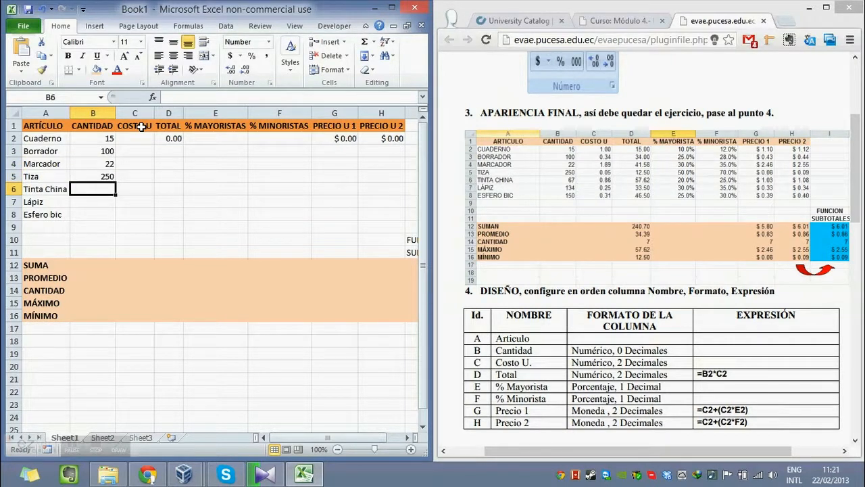
type("67")
key("Return")
type("134")
key("Return")
type("150")
key("Return")
Enter the COSTO U values 1, 0.34, 1.89, 0.05, 0.86, 0.25 and 0.31 in cells C2:C8.
key("Right")
key("Up")
key("Up")
key("Up")
key("Up")
key("Up")
key("Up")
key("Up")
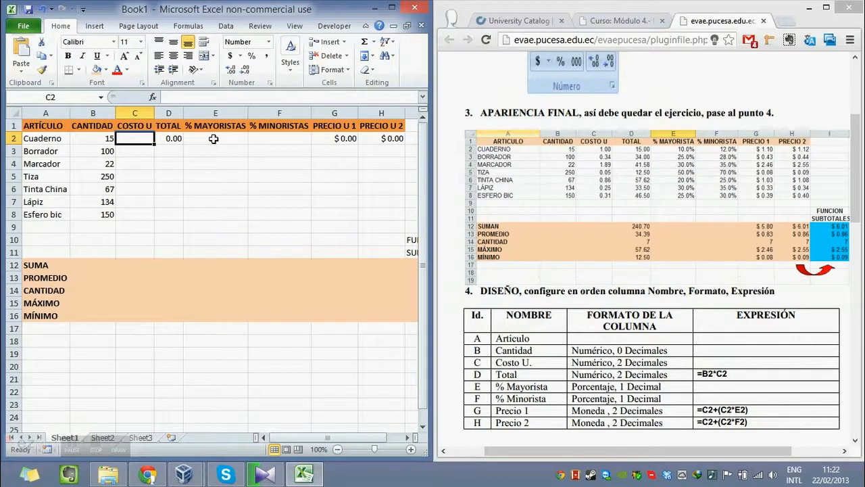
type("1")
key("Return")
type("0.34")
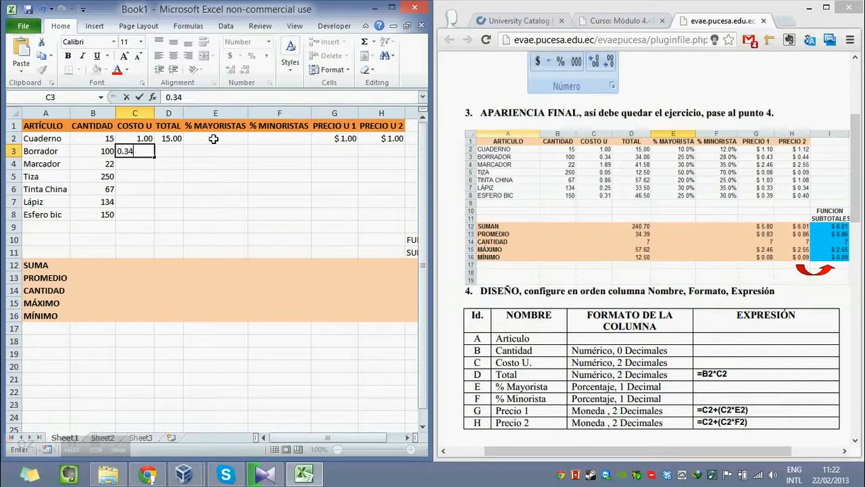
key("Return")
type("1.89")
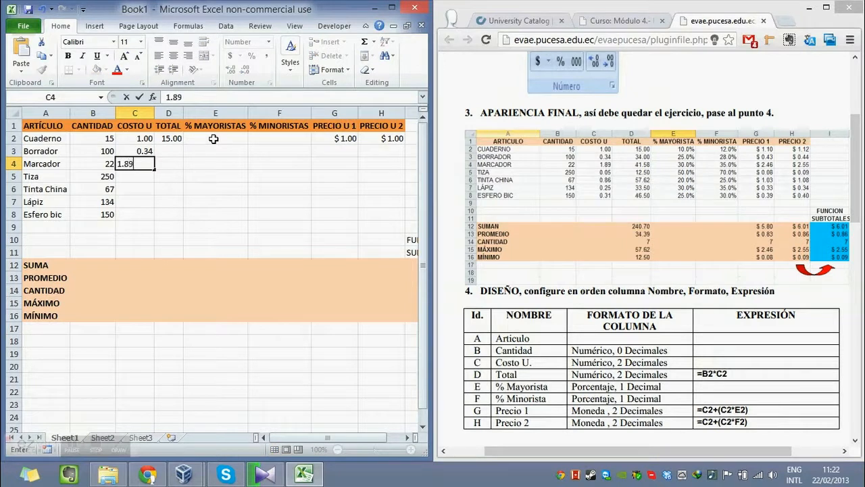
key("Return")
type("0.05")
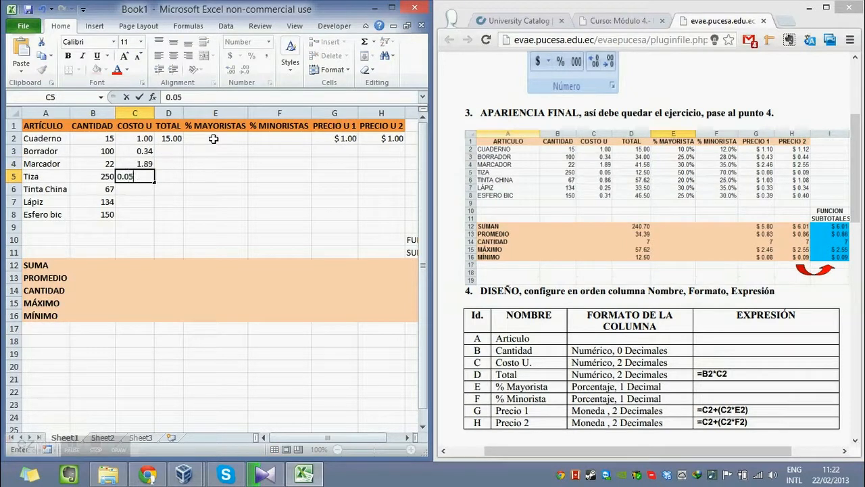
key("Return")
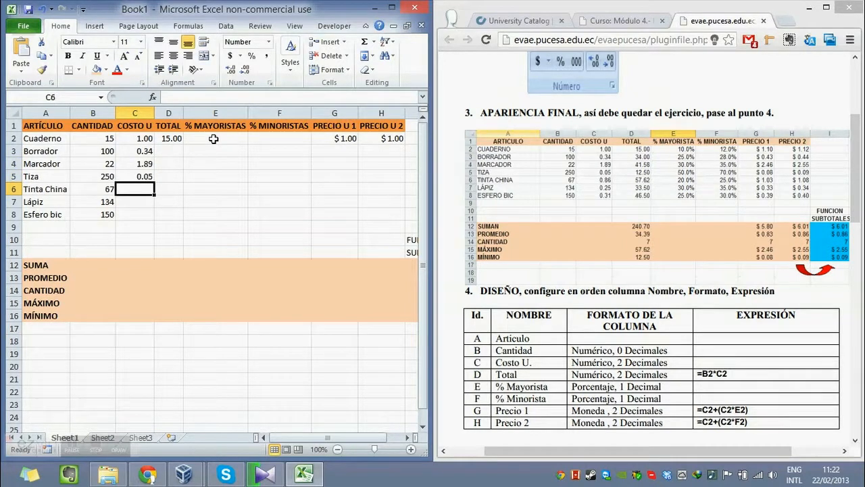
type("0.86")
key("Return")
type("0.25")
key("Return")
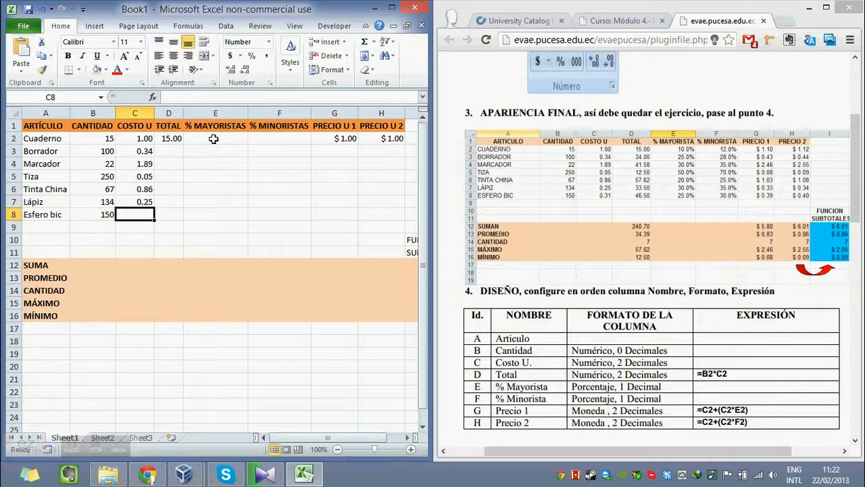
type("0.31")
key("Return")
Fill the TOTAL formula from cell D2 down through D8.
key("Right")
key("Up")
key("Up")
key("Up")
key("Up")
key("Right")
key("Up")
key("Up")
key("Up")
key("Left")
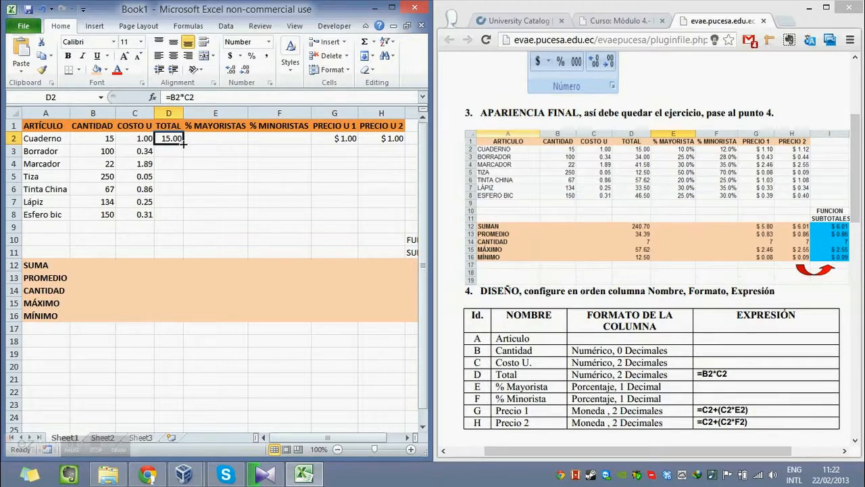
left_click_drag(183, 144, 185, 217)
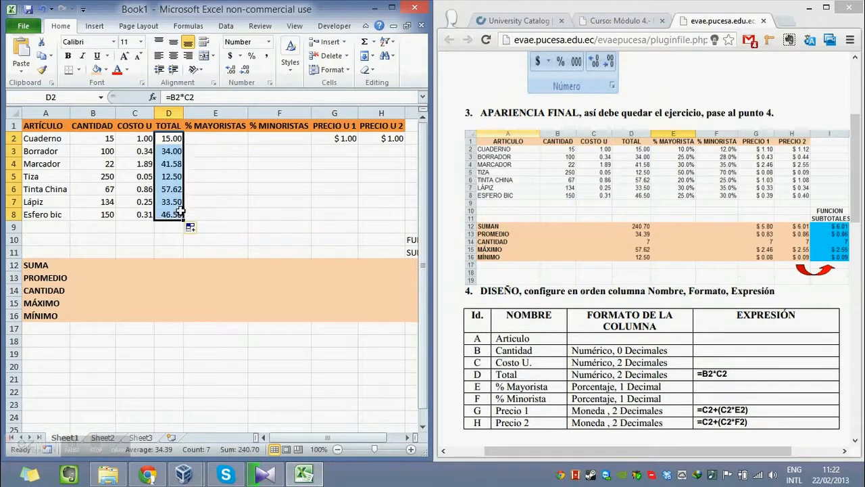
Enter the % MAYORISTAS values 10, 25, 30, 50, 20, 30 and 25 percent in cells E2:E8.
left_click(197, 142)
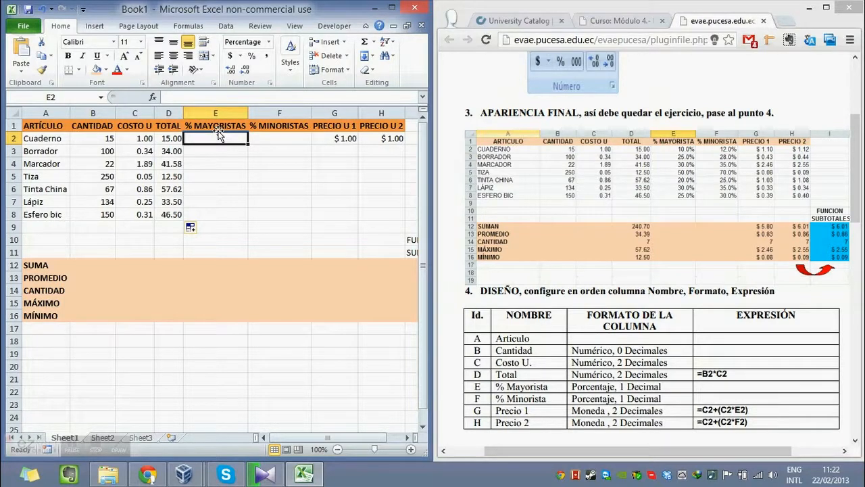
type("10")
key("Return")
type("25")
key("Return")
type("30")
key("Return")
type("50")
key("Return")
type("20")
key("Return")
type("30")
key("Return")
type("25")
key("Return")
Enter the % MINORISTAS values 12%, 28%, 35%, 70%, 25%, 35% and 30% in cells F2:F8.
key("Right")
key("Up")
key("Up")
key("Up")
key("Up")
key("Up")
key("Up")
key("Up")
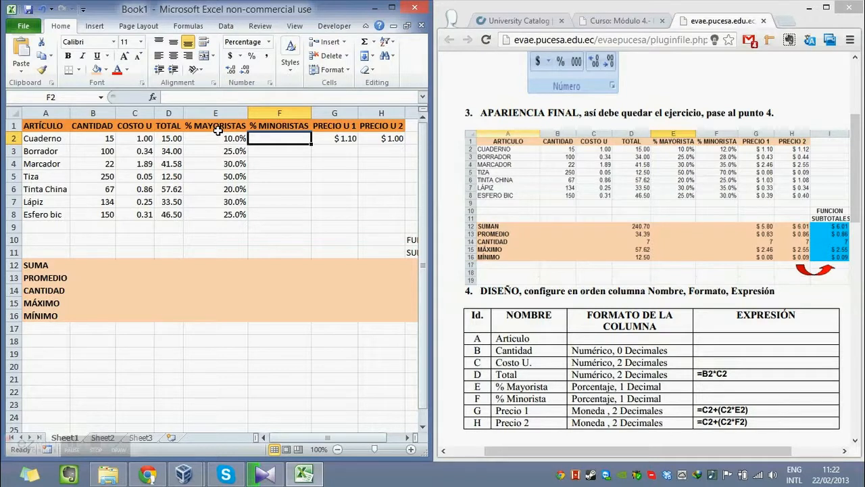
type("12%")
key("Return")
type("28%")
key("Return")
type("35%")
key("Return")
type("70%")
key("Return")
type("25%")
key("Return")
type("35%")
key("Return")
type("30%")
key("Return")
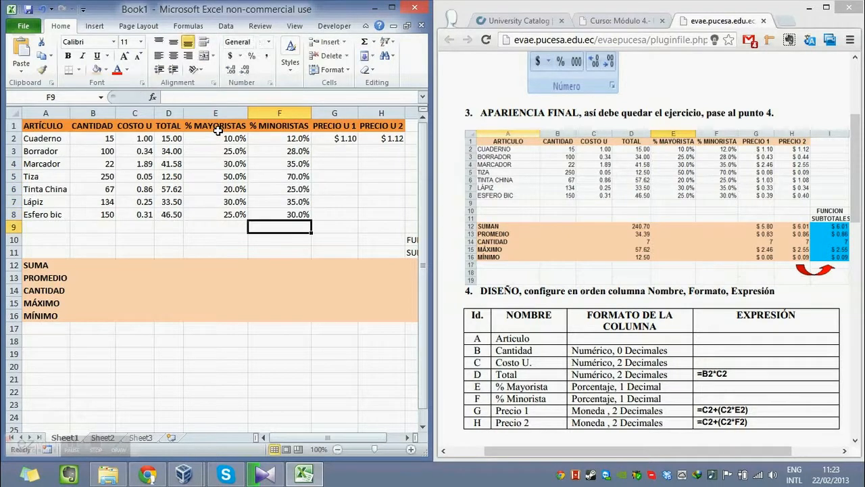
Fill the PRECIO U 1 and PRECIO U 2 formulas from cells G2:H2 down through row 8.
key("Right")
key("Right")
key("Right")
key("Left")
key("Left")
key("Up")
key("Up")
key("Up")
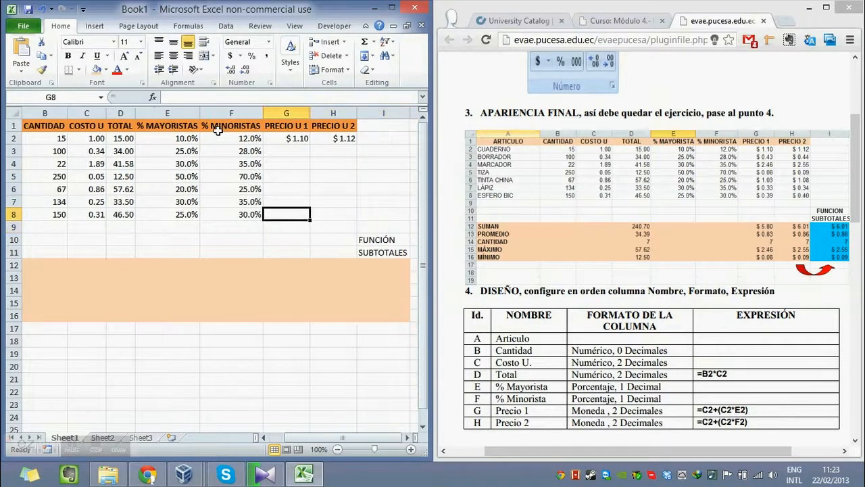
key("Up")
key("Up")
key("Up")
key("Up")
key("Left")
key("Right")
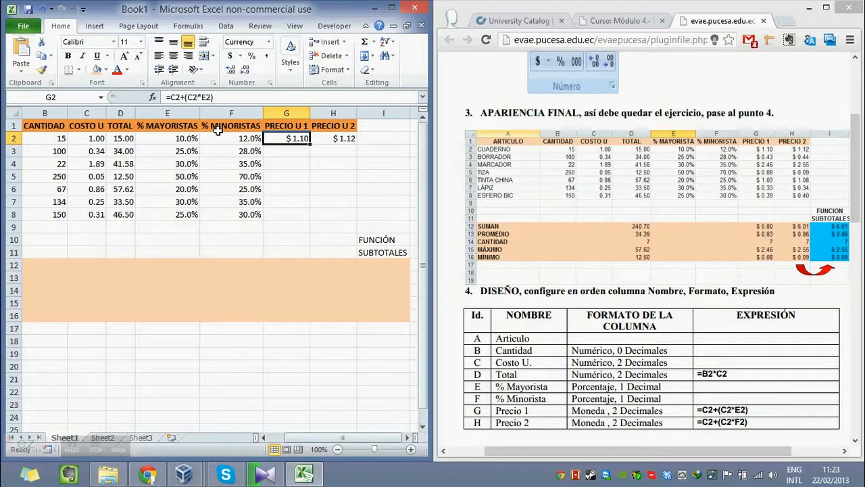
left_click_drag(291, 138, 362, 145)
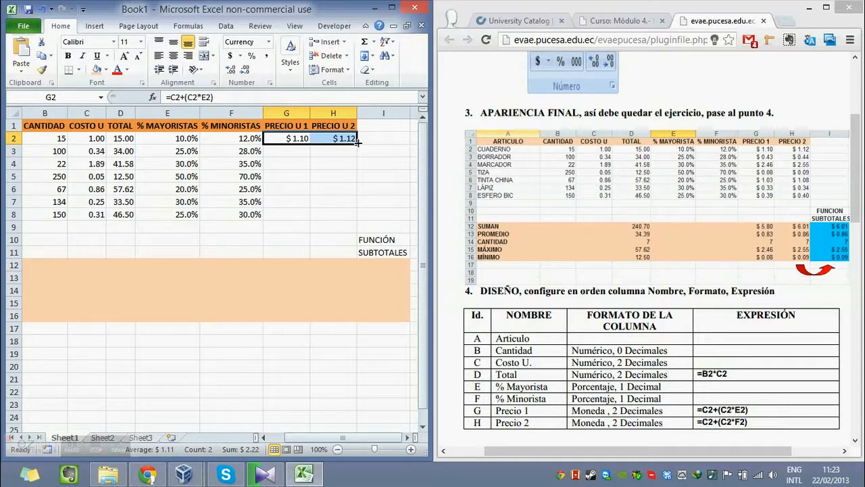
left_click_drag(357, 142, 354, 223)
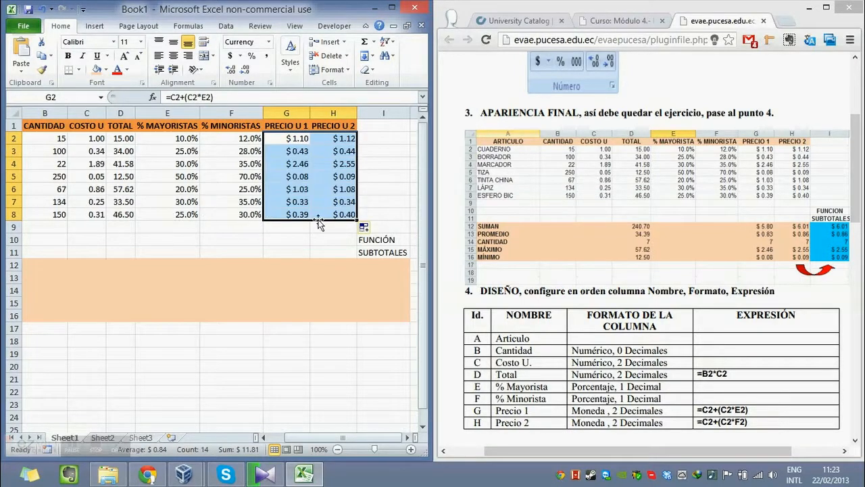
left_click(321, 207)
key("Left")
key("Left")
key("Left")
key("Left")
key("Left")
key("Left")
key("Left")
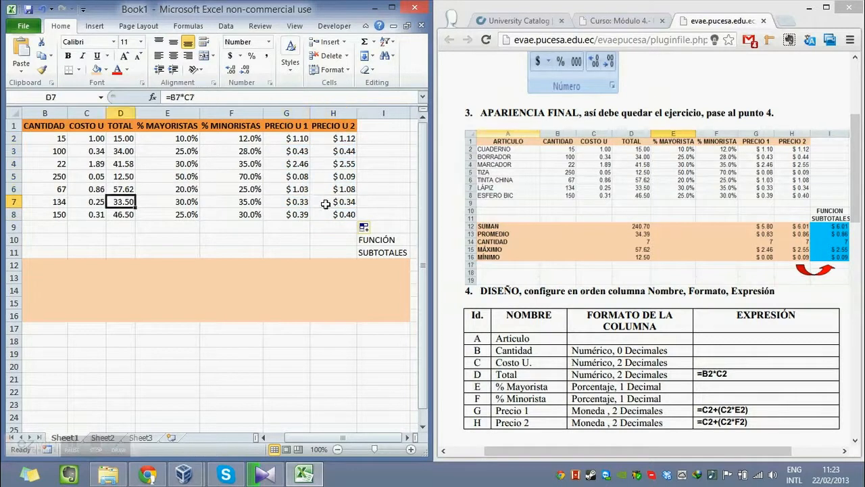
key("Up")
key("Right")
key("Right")
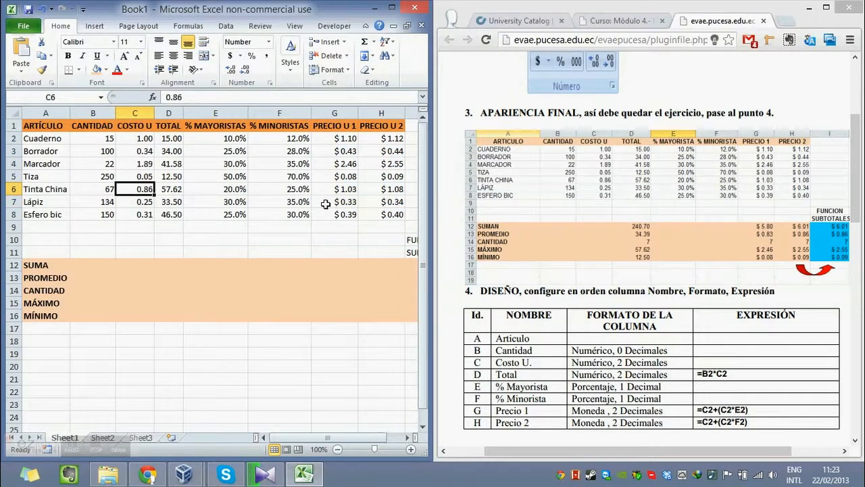
scroll(326, 204, "down", 1)
scroll(326, 204, "up", 1)
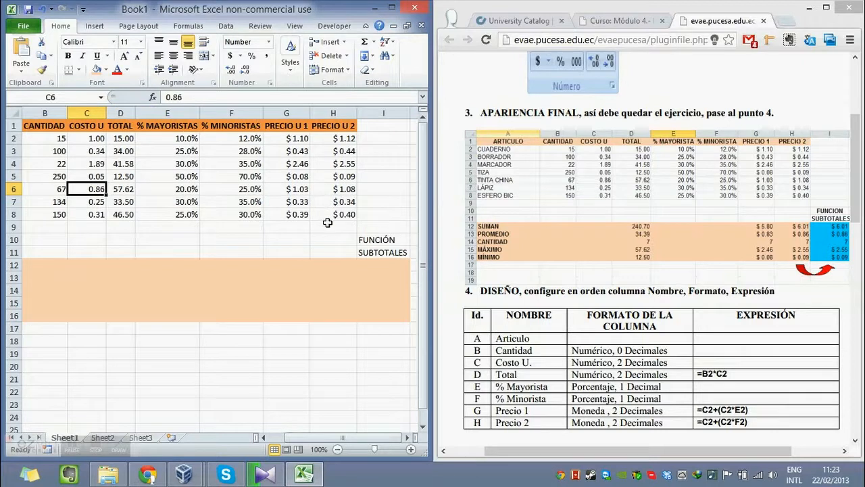
key("Left")
key("Left")
key("Up")
key("Up")
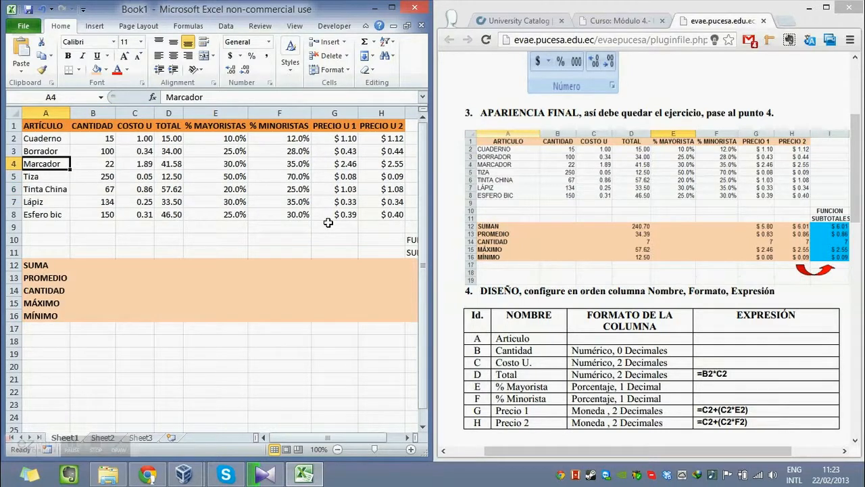
Find the CÁLCULOS table with the summary expressions in the exercise PDF.
left_click(595, 245)
scroll(595, 245, "down", 4)
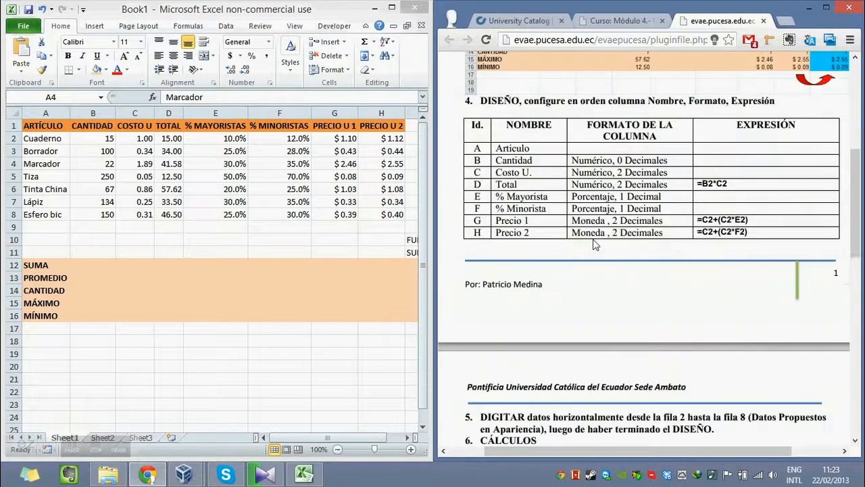
scroll(594, 245, "down", 4)
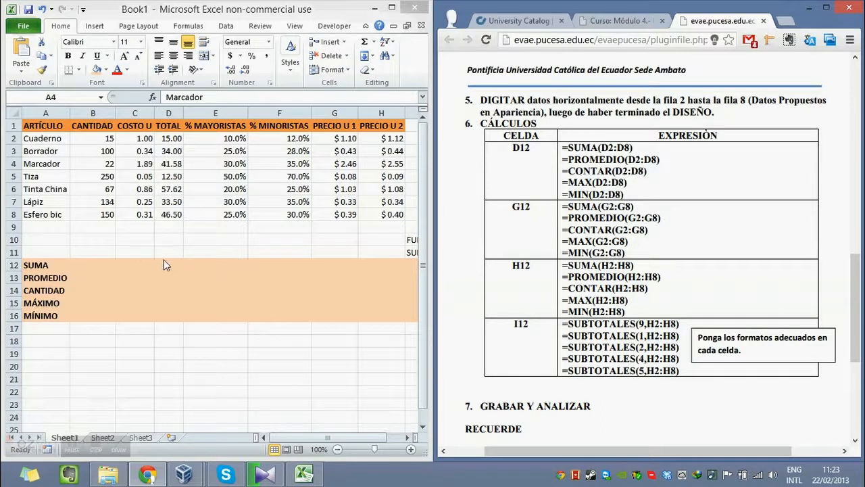
left_click(127, 261)
key("Down")
key("Down")
key("Down")
key("Down")
key("Up")
key("Up")
key("Up")
key("Right")
key("Right")
key("Right")
key("Down")
key("Down")
key("Down")
key("Down")
key("Down")
key("Down")
key("Down")
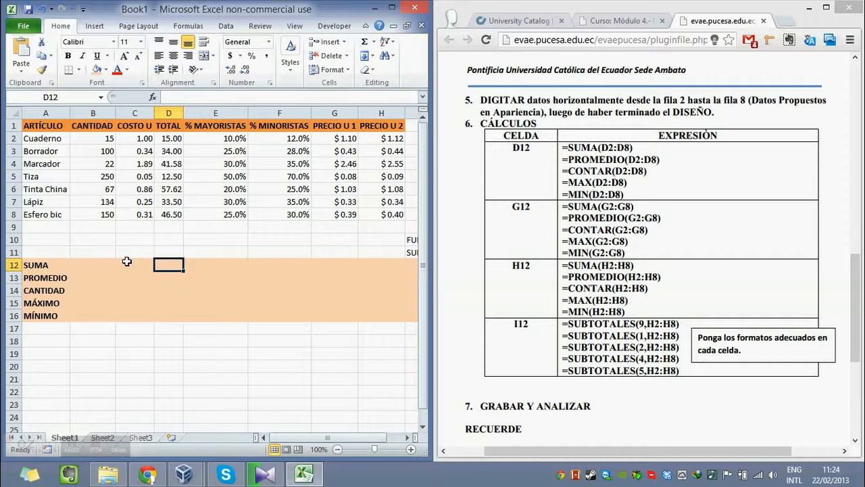
key("Up")
key("Up")
key("Up")
key("Up")
key("Up")
key("Up")
key("Up")
key("Up")
key("Up")
key("Up")
key("Up")
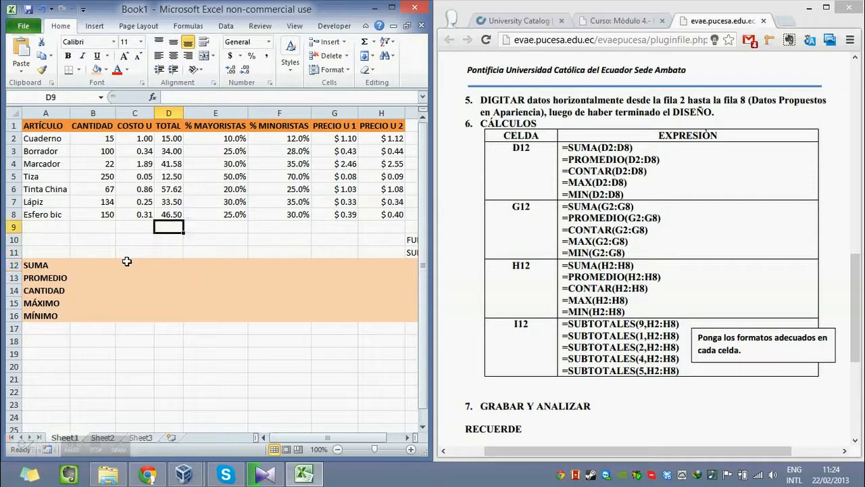
key("Down")
key("Down")
key("Down")
key("Down")
key("Down")
key("Down")
key("Down")
key("Down")
key("Down")
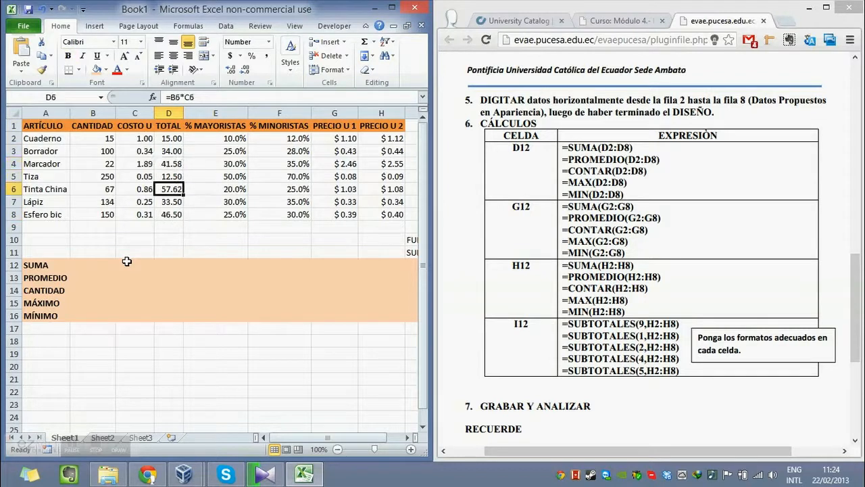
left_click(76, 446)
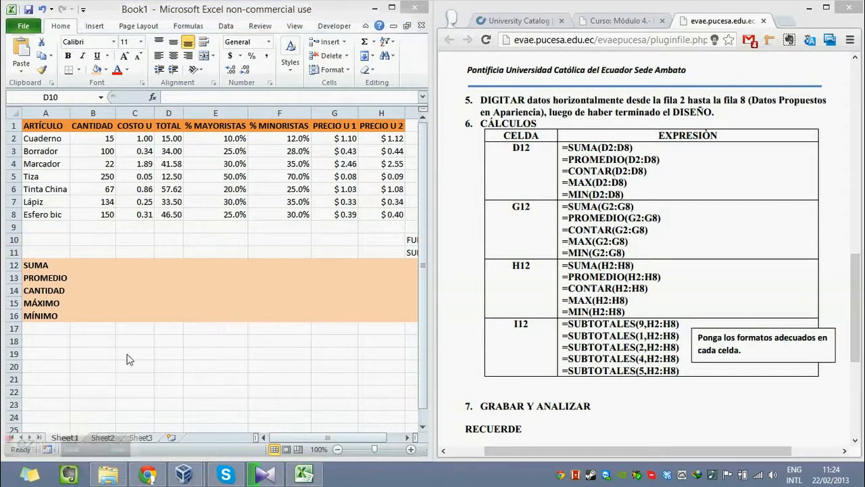
Enter the formula =SUM(D2:D8) in cell D12 for the SUMA row and check its referenced range.
left_click(168, 264)
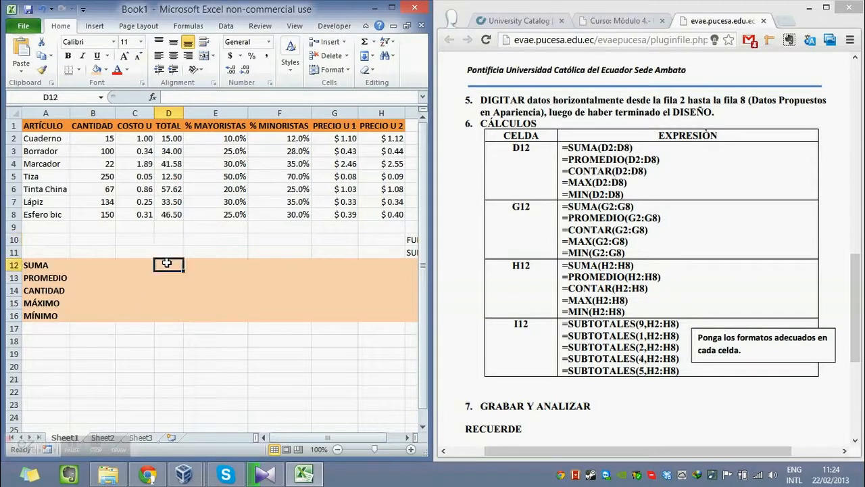
type("=")
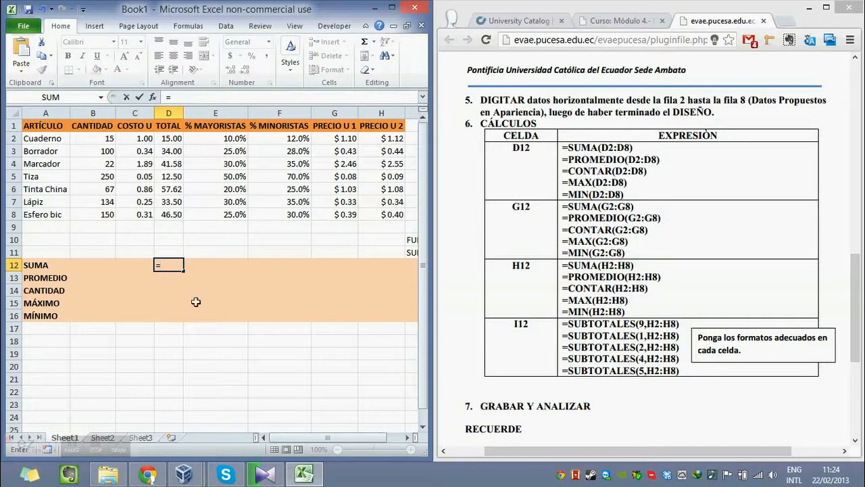
type("SUM")
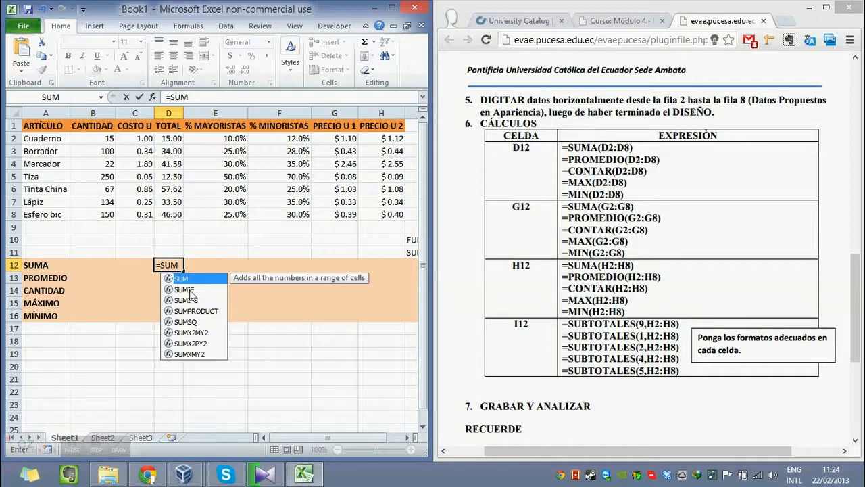
type("(")
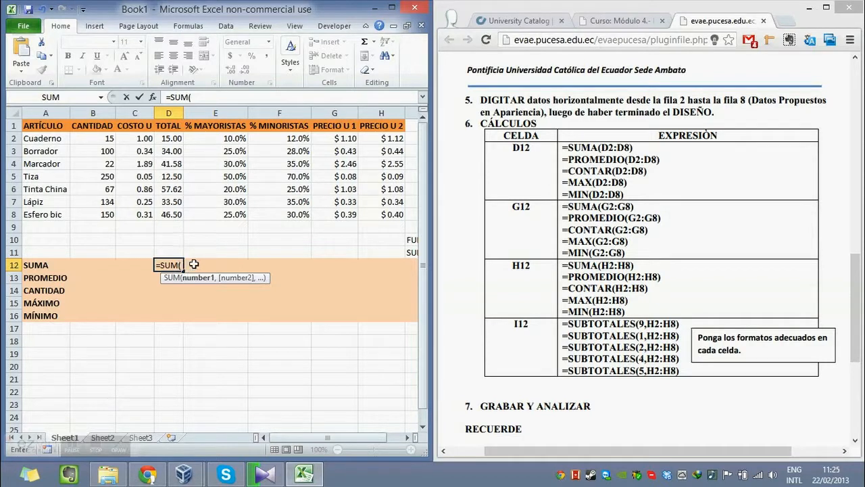
left_click_drag(173, 138, 180, 218)
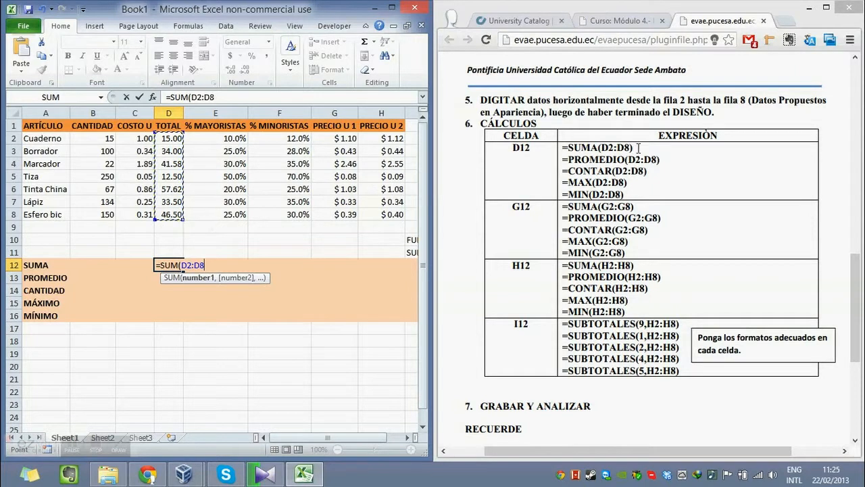
type(")")
key("Return")
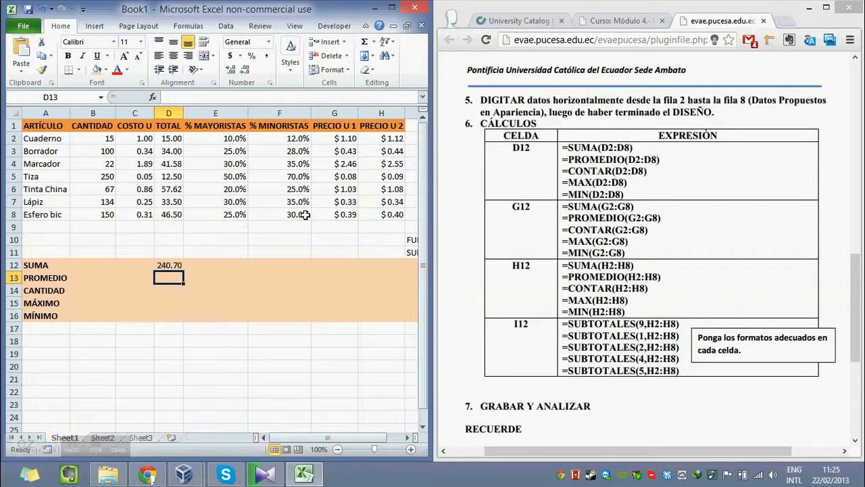
key("Up")
double_click(174, 265)
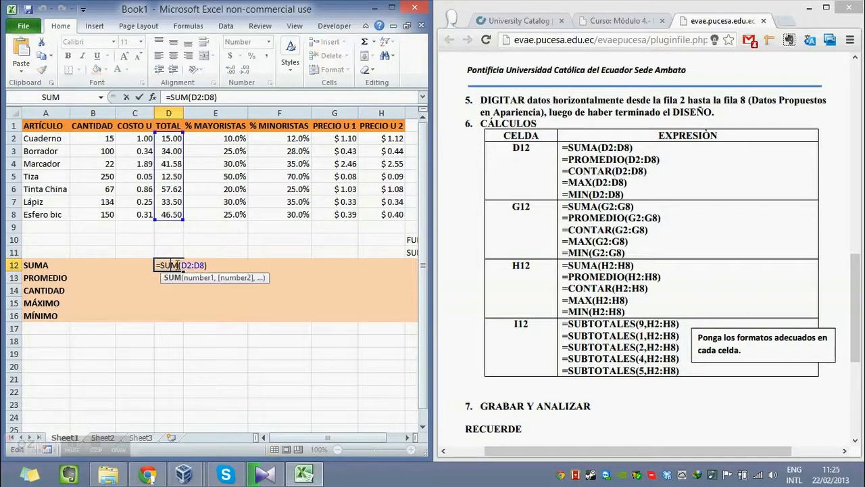
key("Escape")
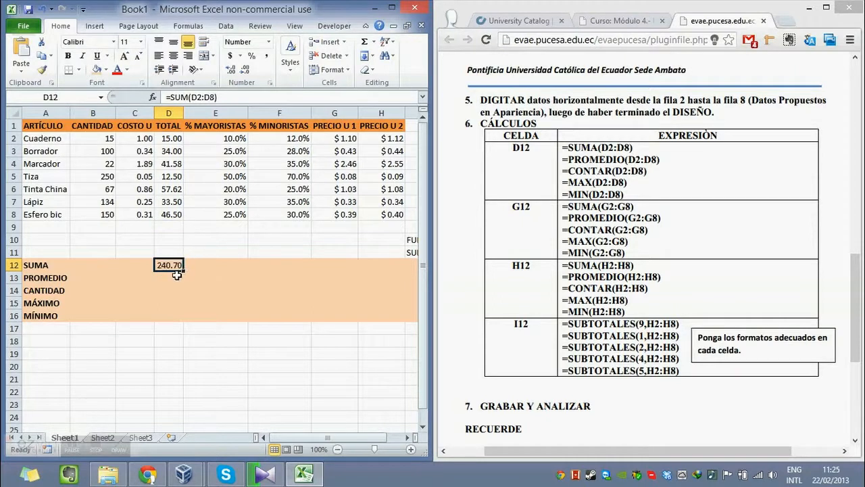
left_click(175, 274)
left_click(175, 267)
Enter the formula =AVERAGE(D2:D8) in cell D13 for the PROMEDIO of the TOTAL column.
left_click(173, 278)
type("=")
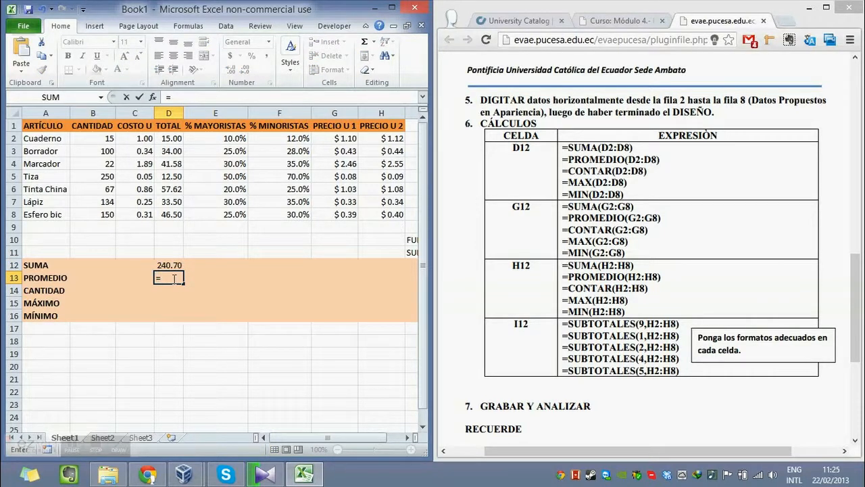
type("AVE")
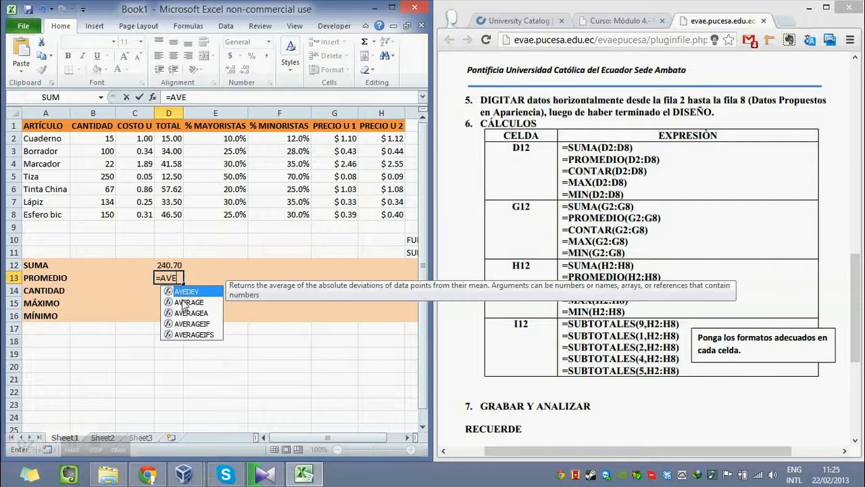
double_click(186, 302)
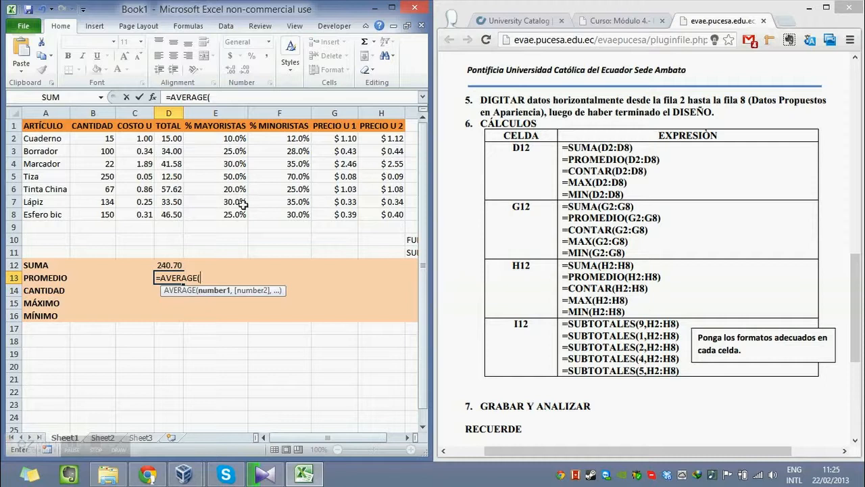
left_click_drag(169, 139, 174, 216)
type(")")
key("Return")
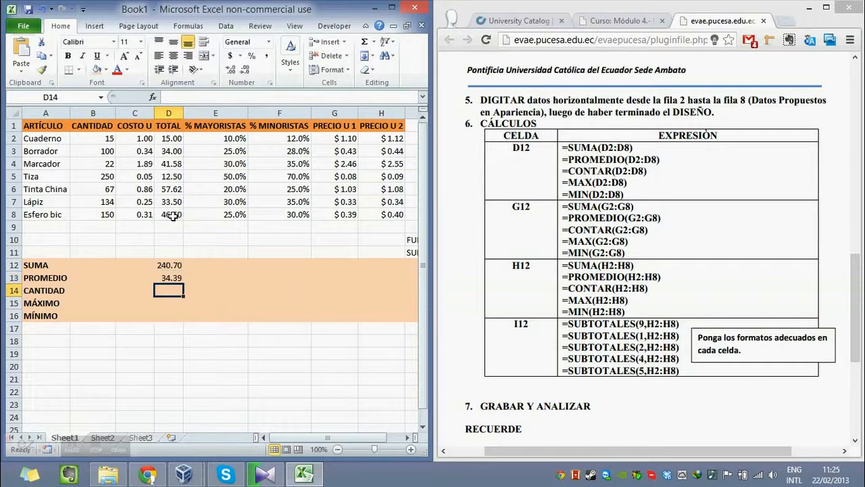
key("Up")
key("Down")
key("Up")
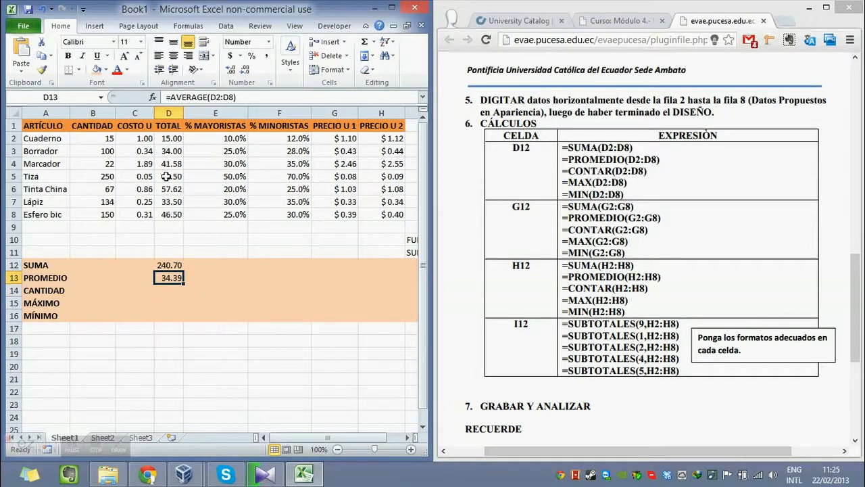
key("Down")
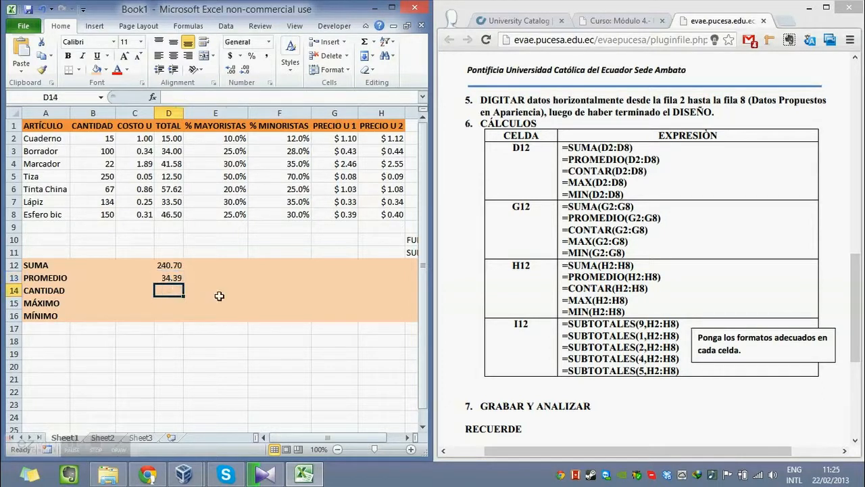
Enter the formula =COUNT(D2:D8) in cell D14 for the CANTIDAD of the TOTAL column.
key("Left")
key("Right")
type("=")
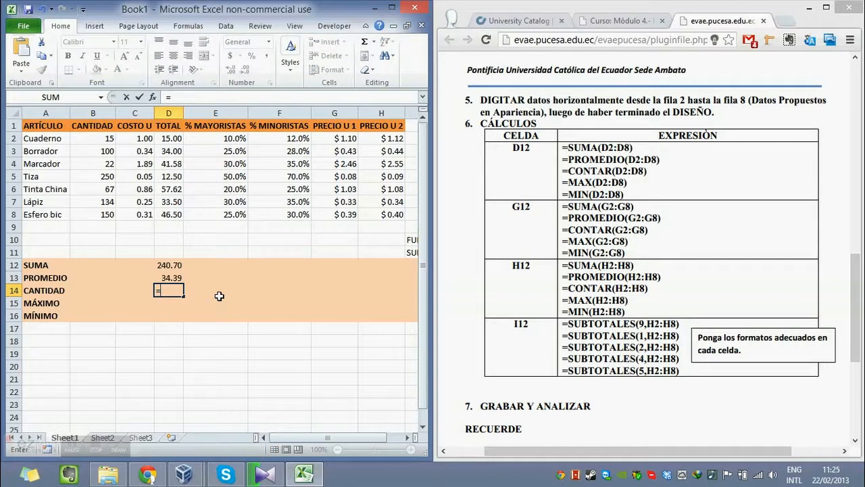
type("CON")
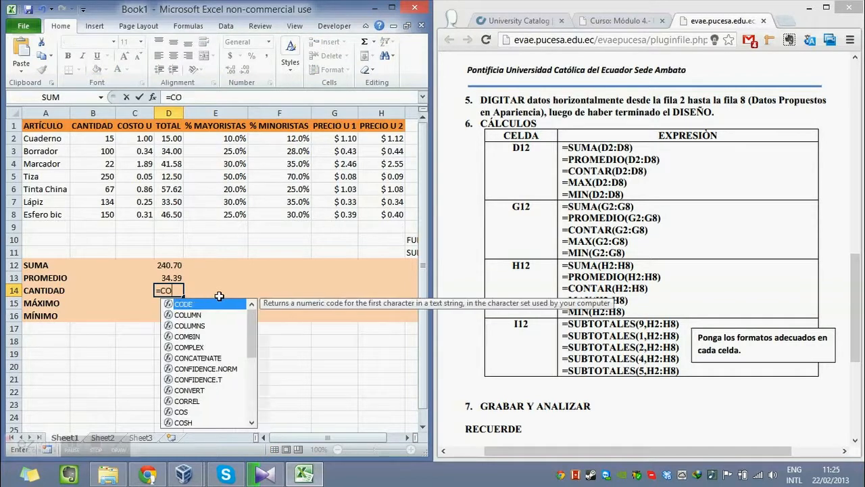
key("BackSpace")
type("U")
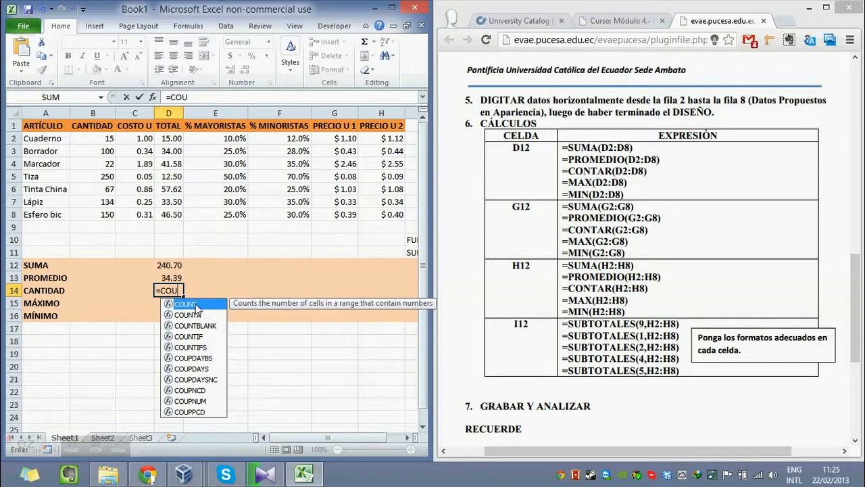
double_click(194, 304)
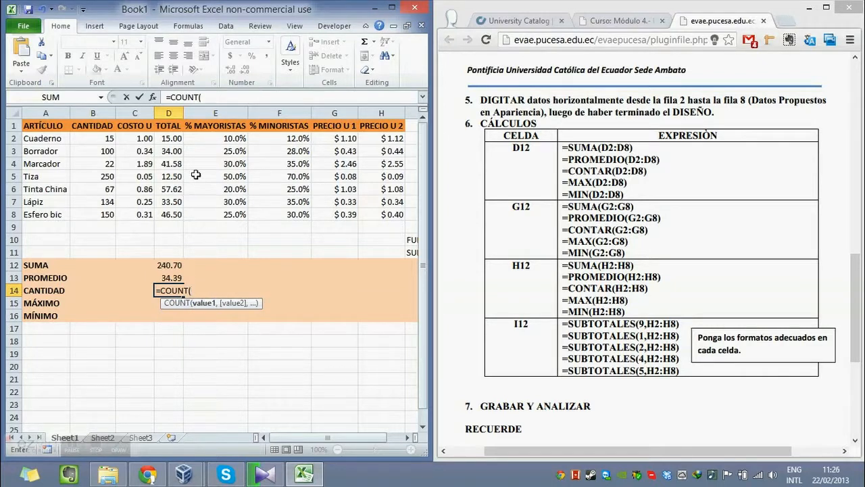
left_click_drag(173, 140, 182, 216)
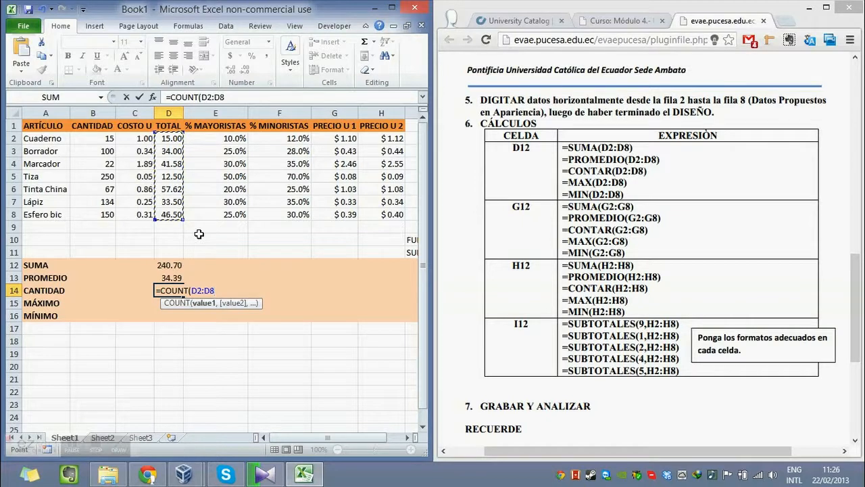
type(")")
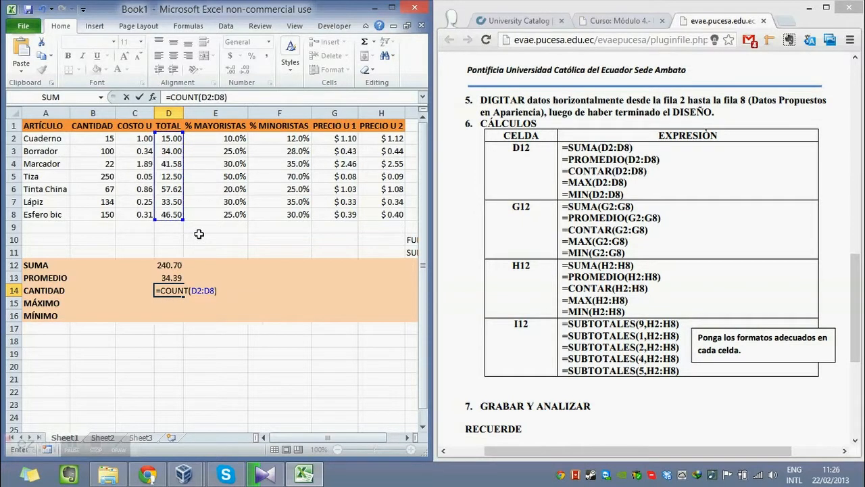
key("Return")
key("Up")
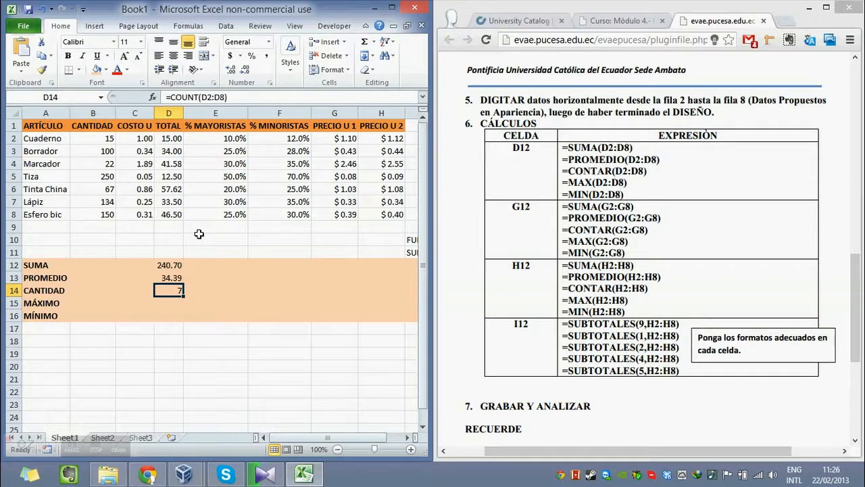
Enter the formula =MAX(D2:D8) in cell D15 for the MÁXIMO row and compare it with the TOTAL values.
left_click(175, 305)
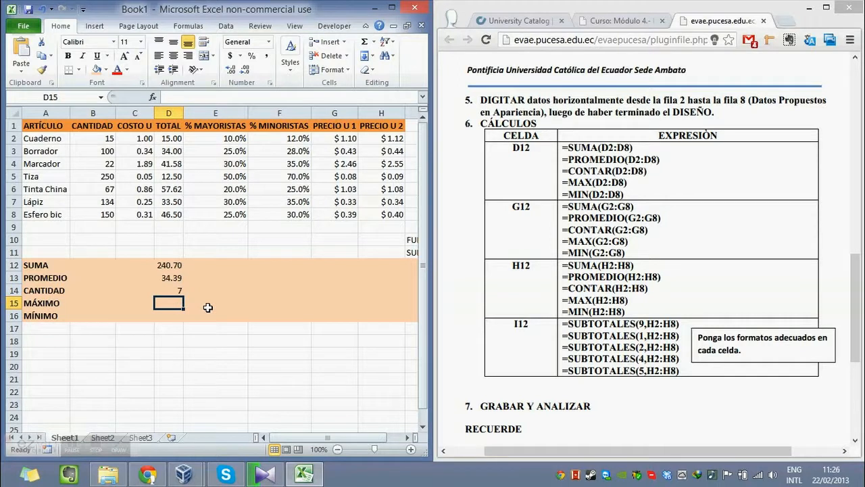
type("=")
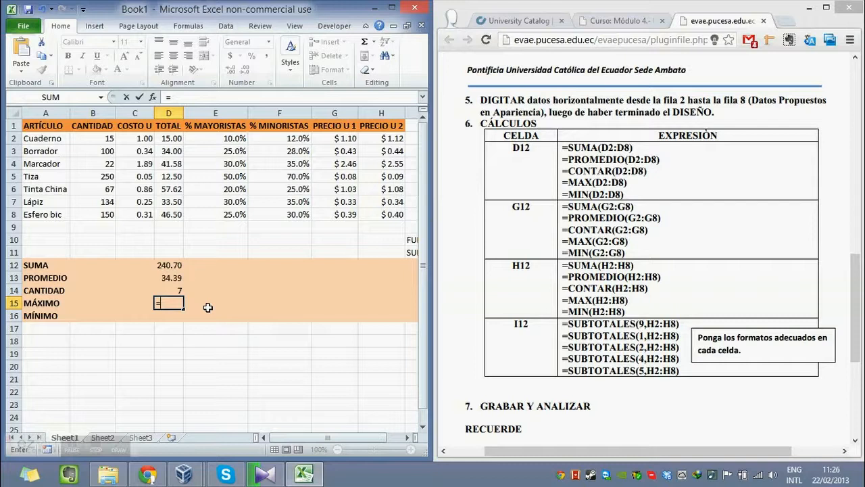
type("MA")
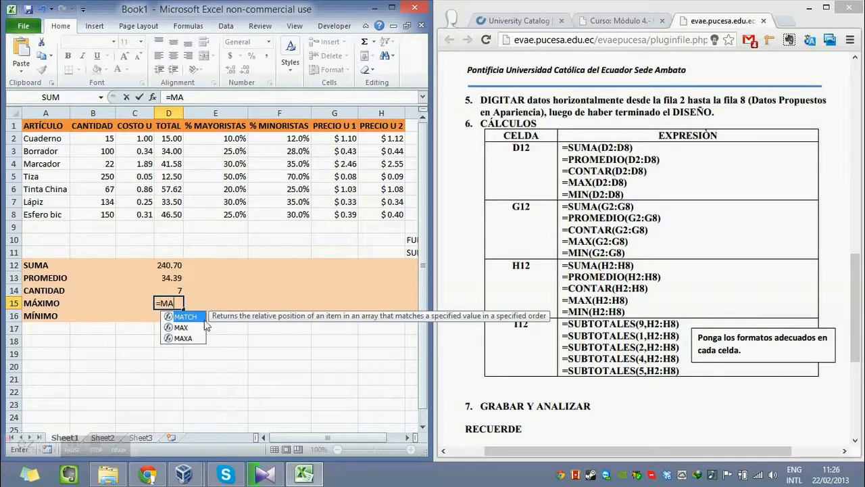
double_click(196, 327)
left_click_drag(177, 137, 174, 213)
type(")")
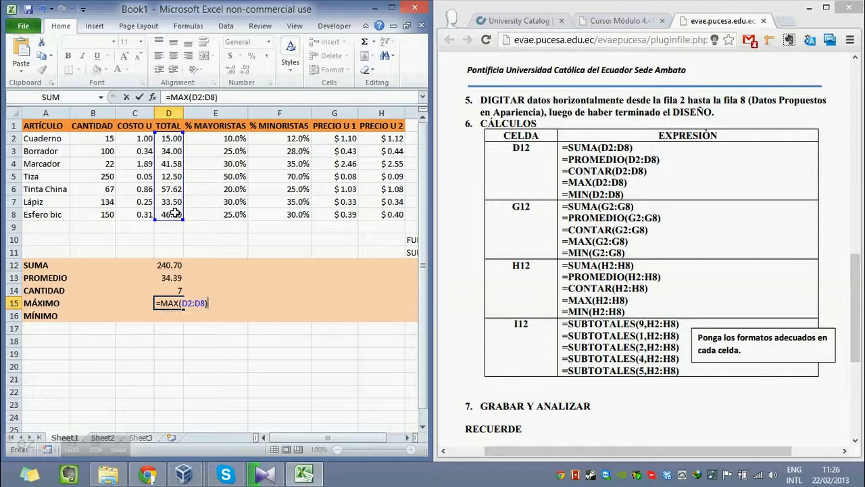
key("Return")
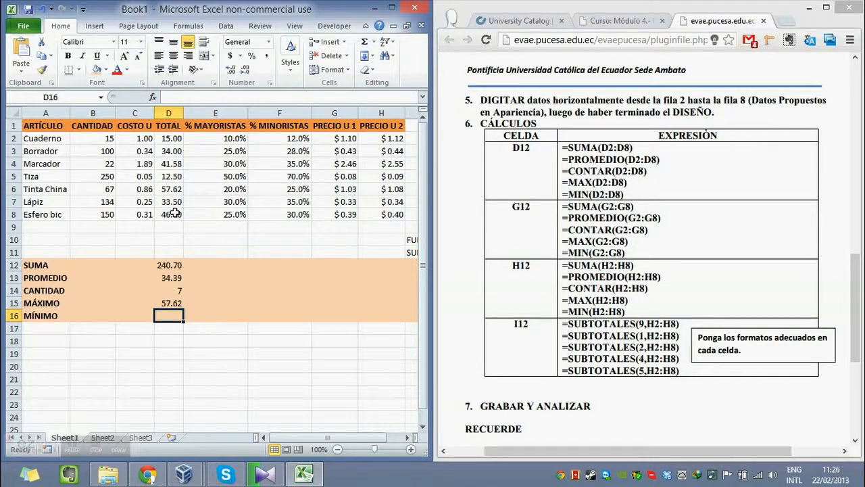
left_click(177, 299)
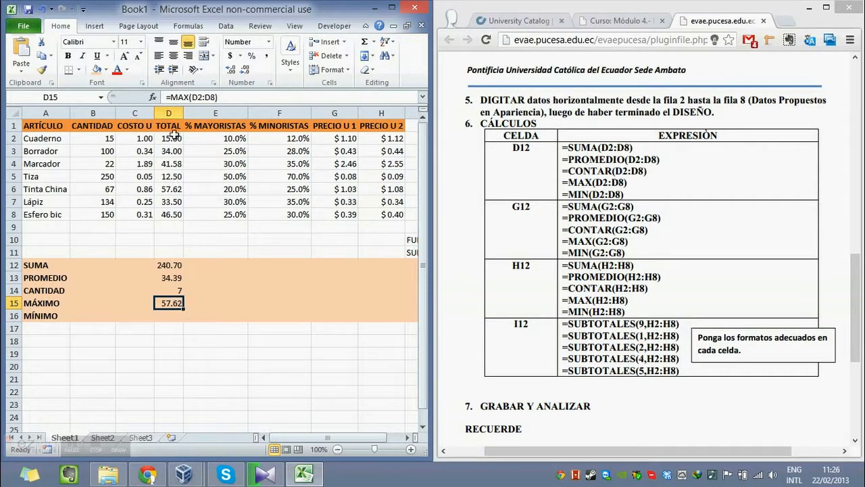
left_click_drag(169, 139, 172, 215)
left_click(173, 213)
left_click(175, 190)
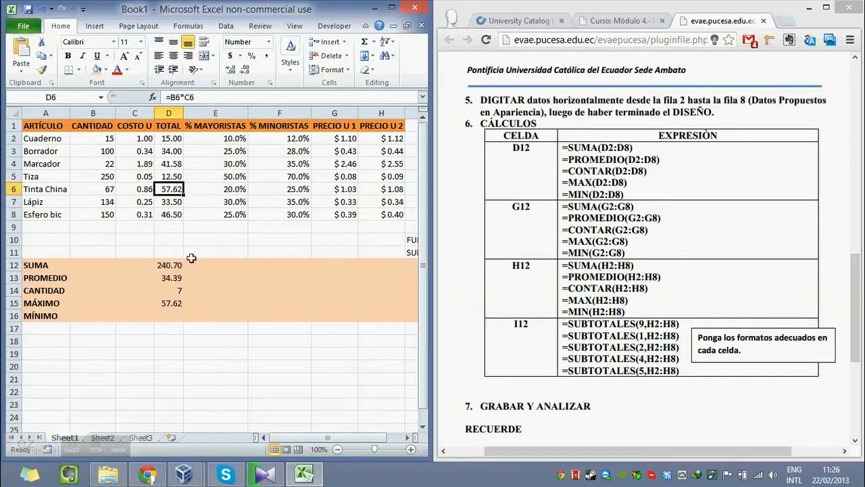
Enter the formula =MIN(D2:D8) in cell D16 for the MÍNIMO row and compare it with the TOTAL values.
left_click(177, 313)
type("=")
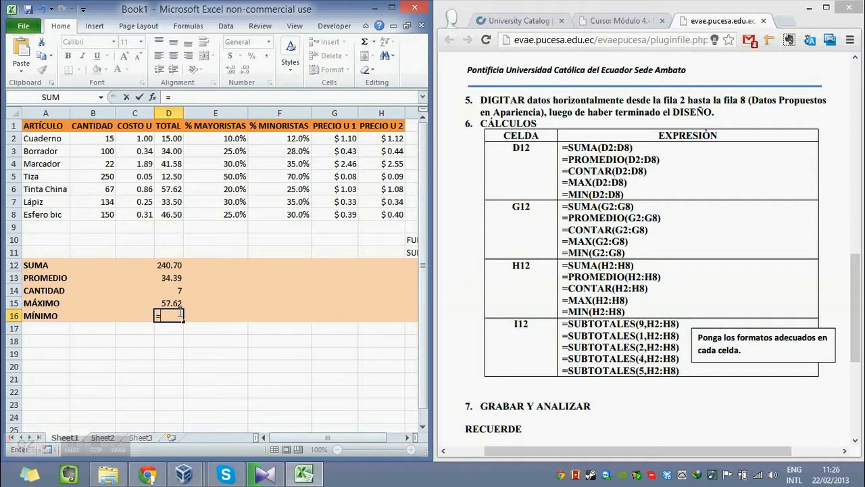
type("MIN")
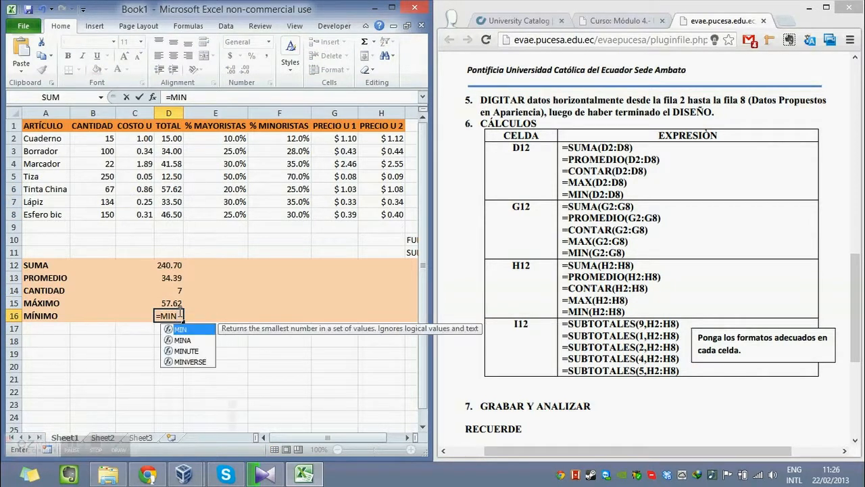
double_click(196, 330)
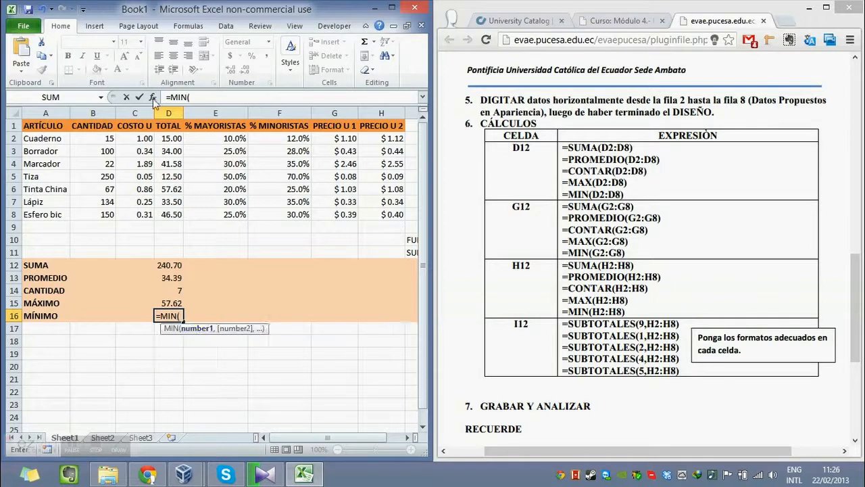
left_click_drag(169, 138, 175, 214)
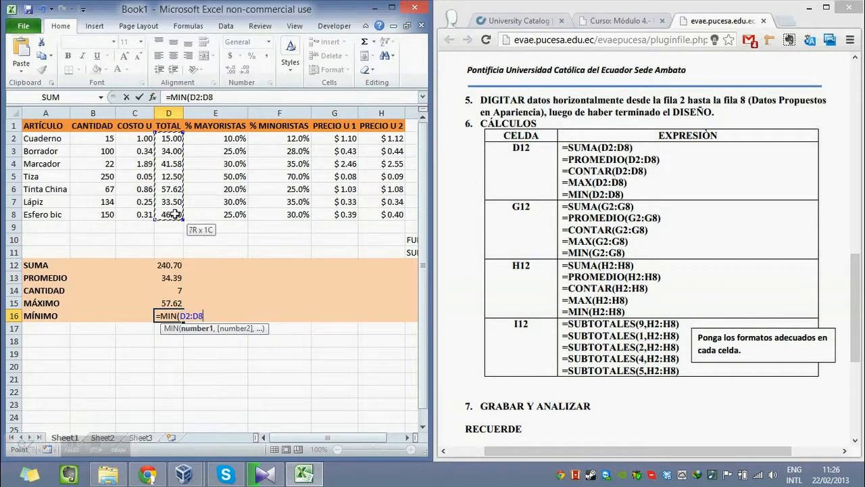
type(")")
key("Return")
key("Up")
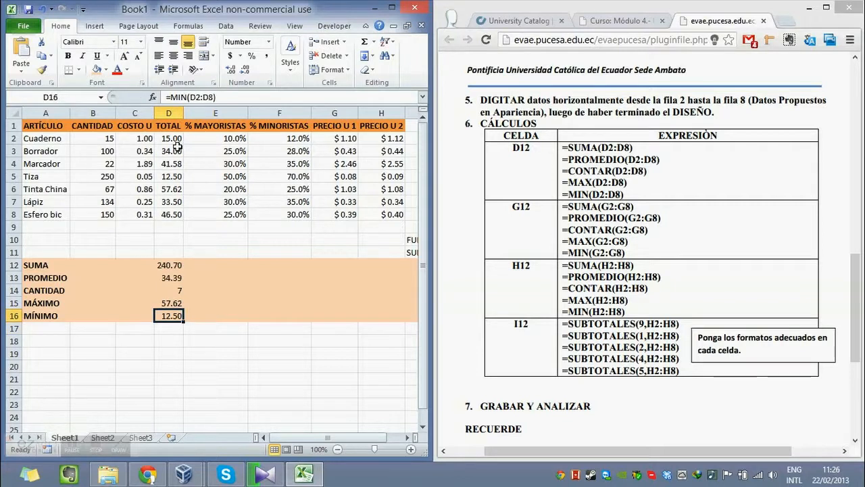
left_click(181, 180)
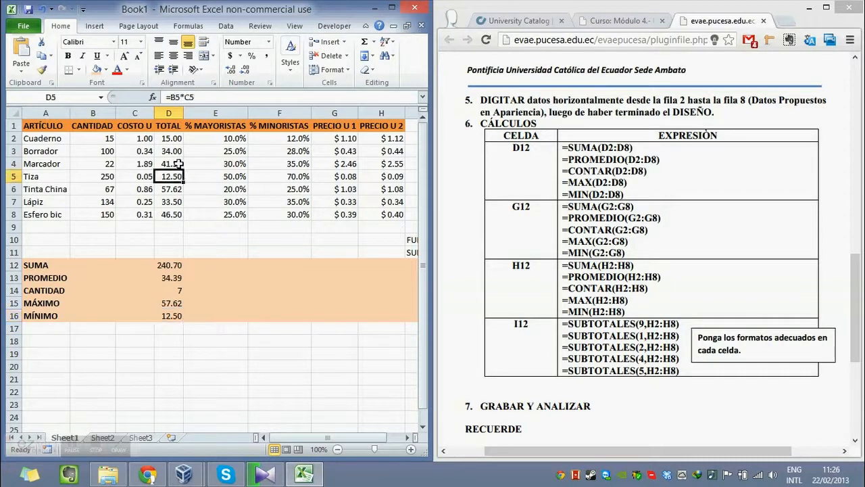
left_click_drag(175, 139, 174, 214)
left_click(193, 243)
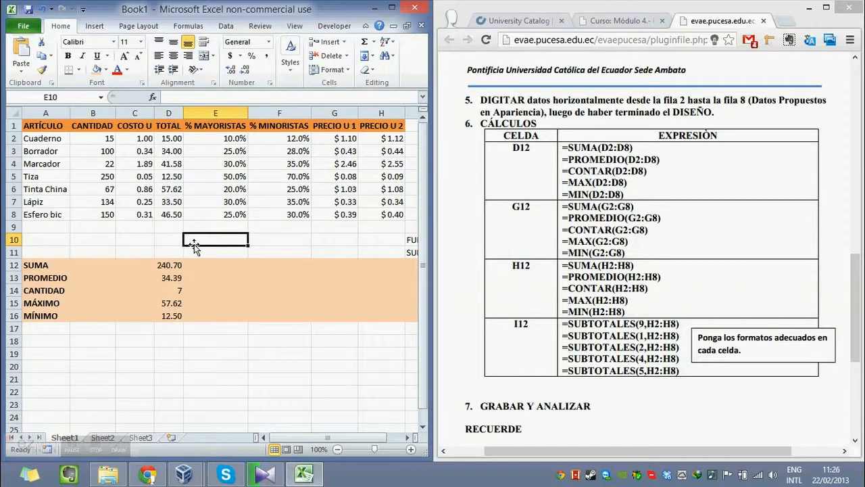
Locate the empty summary cells from G12 to I12 and review the expressions the PDF lists for G12.
key("Down")
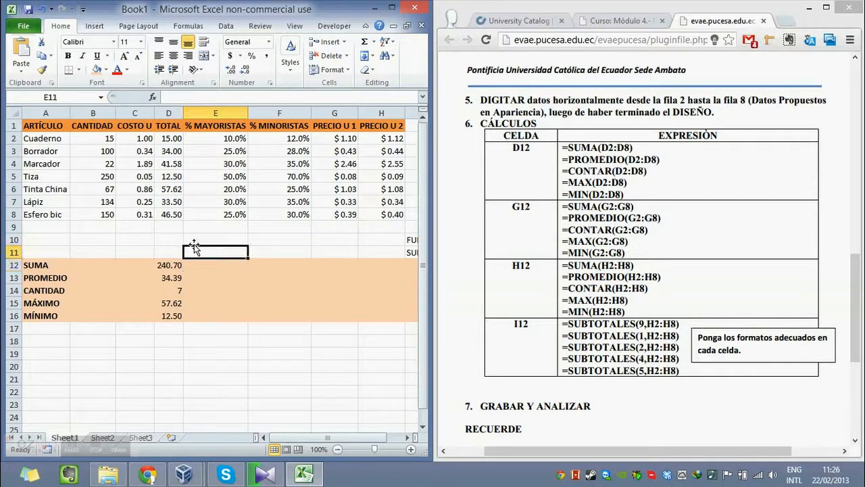
key("Down")
key("Right")
key("Right")
key("Right")
key("Right")
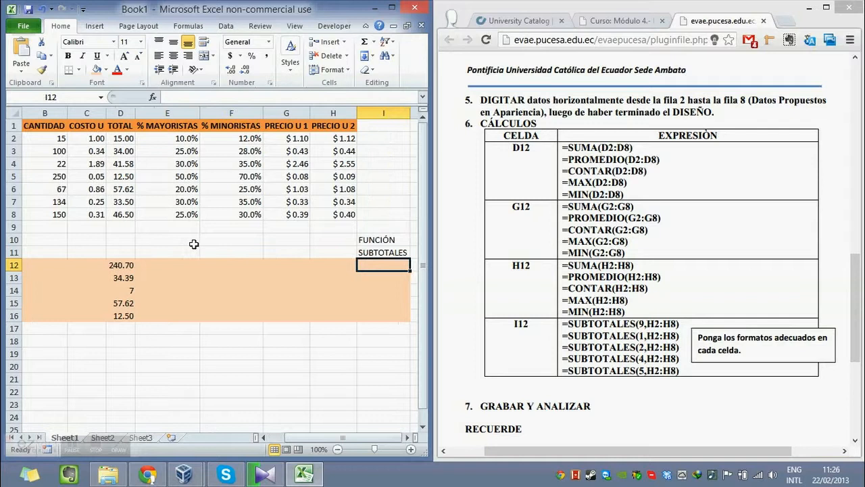
key("Right")
key("Left")
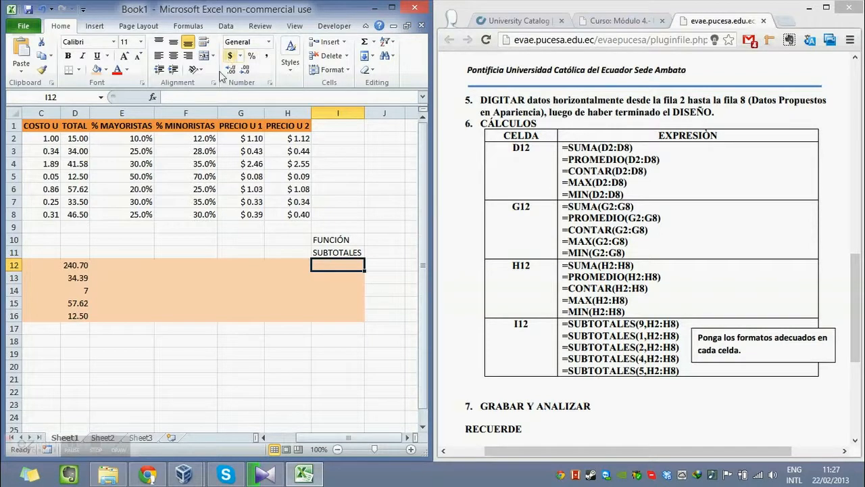
left_click(241, 113)
left_click(242, 263)
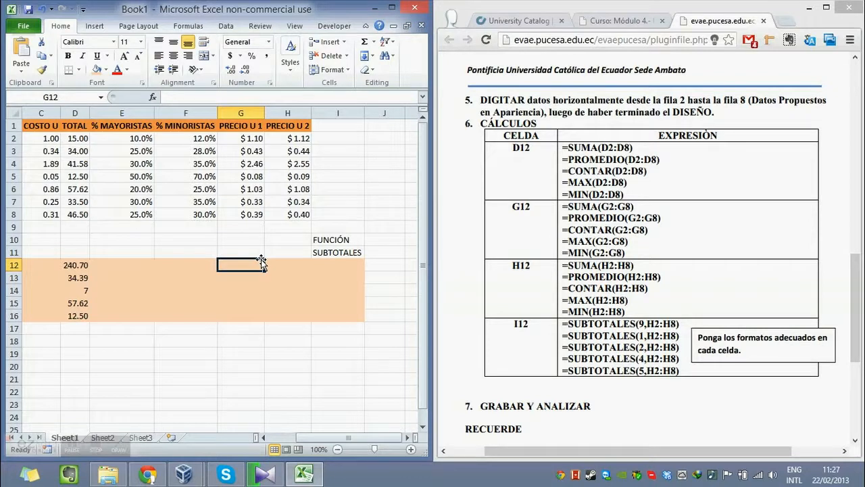
left_click(605, 211)
left_click_drag(576, 208, 599, 209)
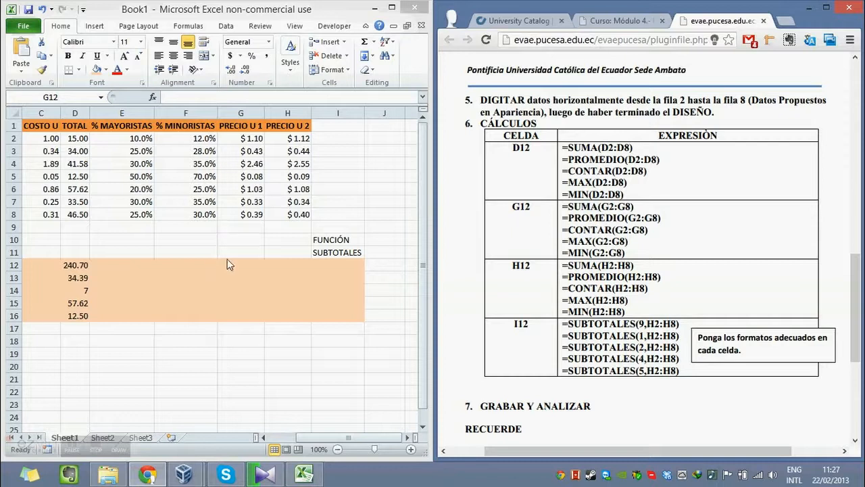
left_click(379, 443)
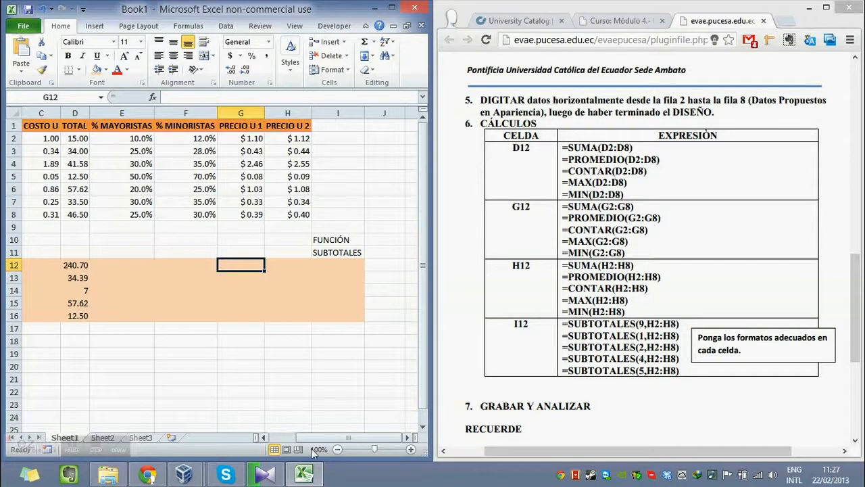
left_click(254, 293)
left_click(254, 268)
Copy the five summary formulas of the TOTAL column in D12:D16.
left_click_drag(343, 440, 314, 437)
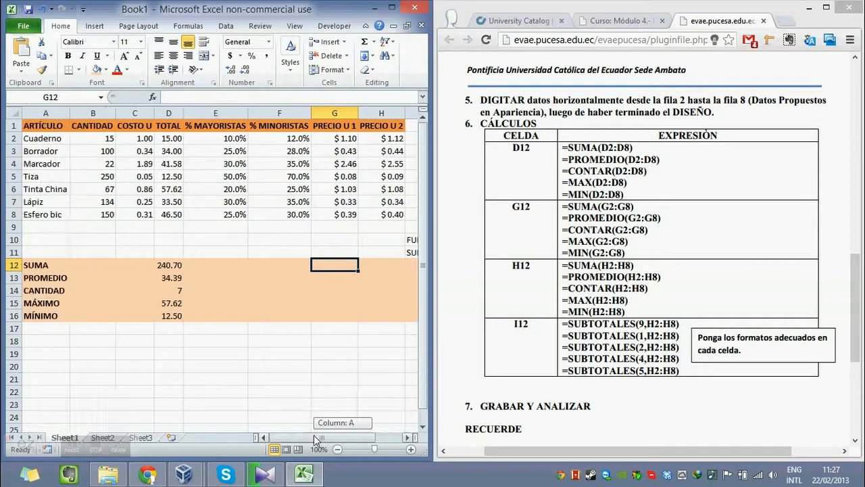
left_click(173, 263)
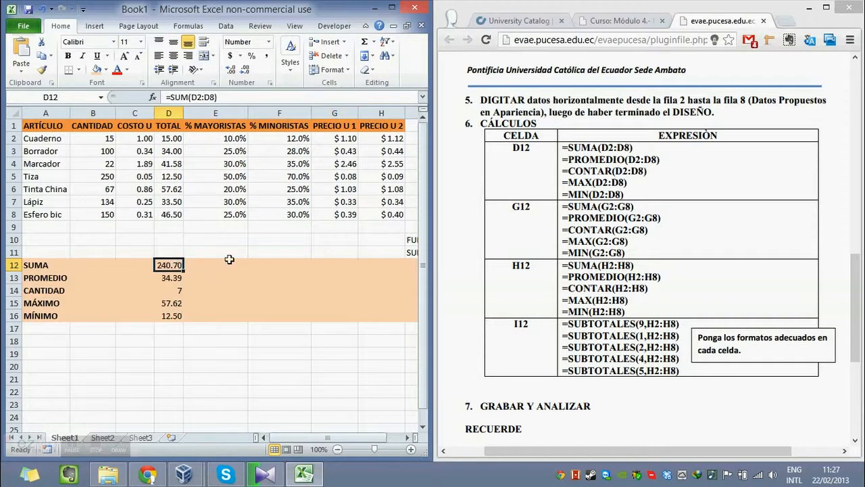
key("shift+Down")
key("shift+Down")
key("shift+Down")
key("shift+Down")
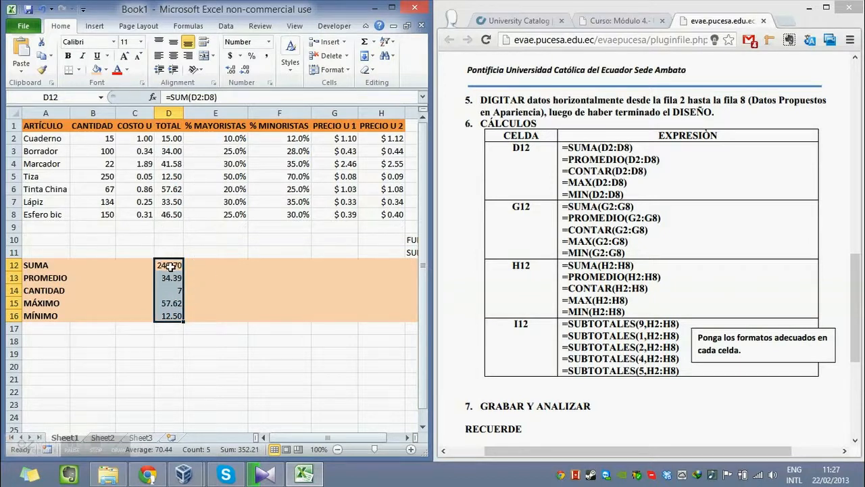
key("ctrl+c")
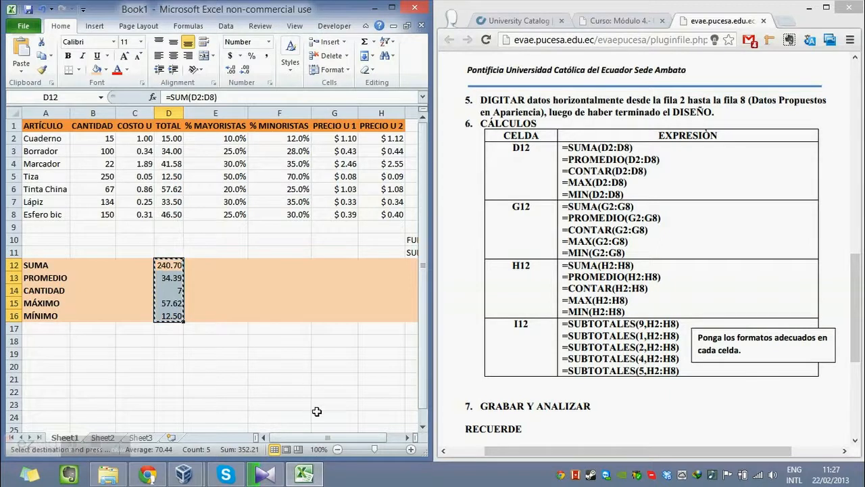
left_click_drag(315, 436, 334, 436)
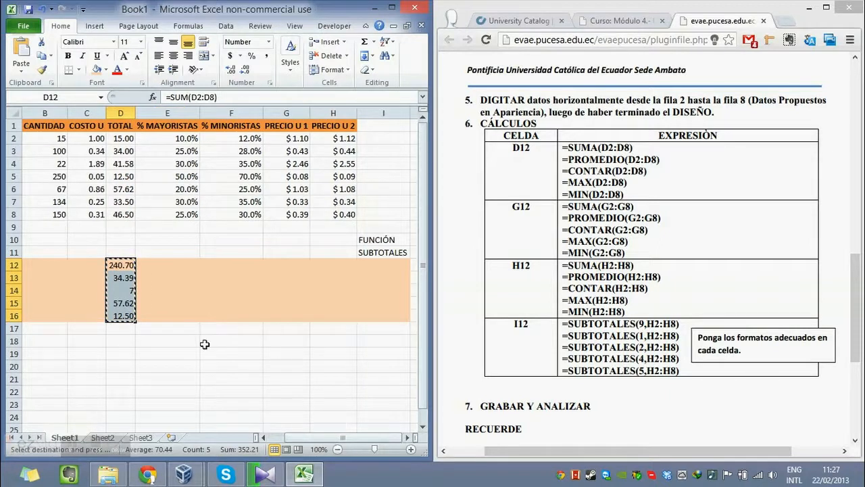
right_click(127, 296)
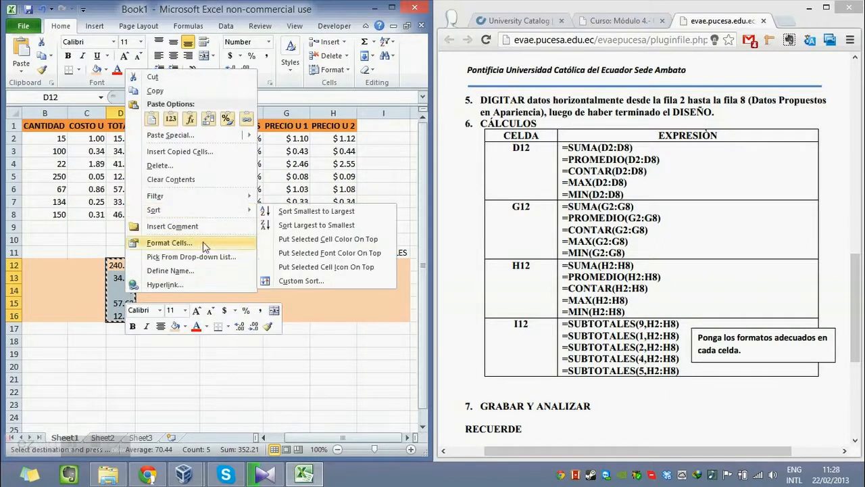
left_click(155, 91)
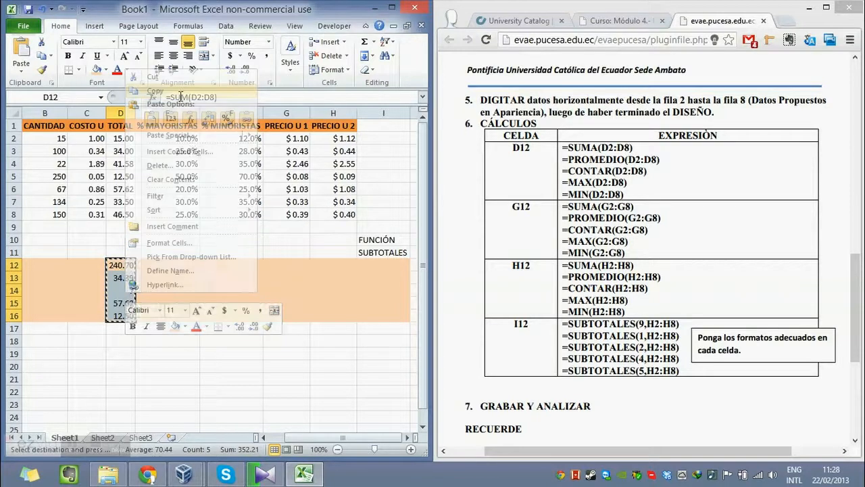
Paste the copied summary formulas into G12:G16 under PRECIO U 1.
left_click(297, 256)
left_click(293, 263)
left_click_drag(293, 265, 332, 315)
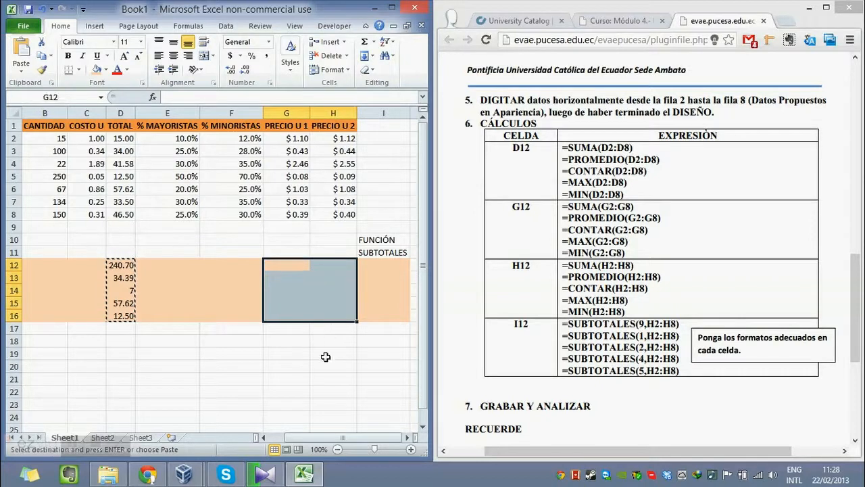
left_click(295, 278)
left_click_drag(290, 266, 290, 318)
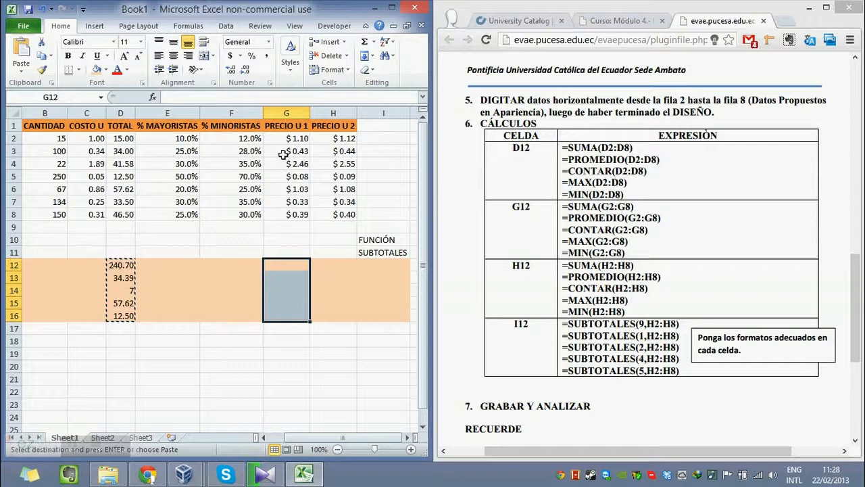
key("ctrl+v")
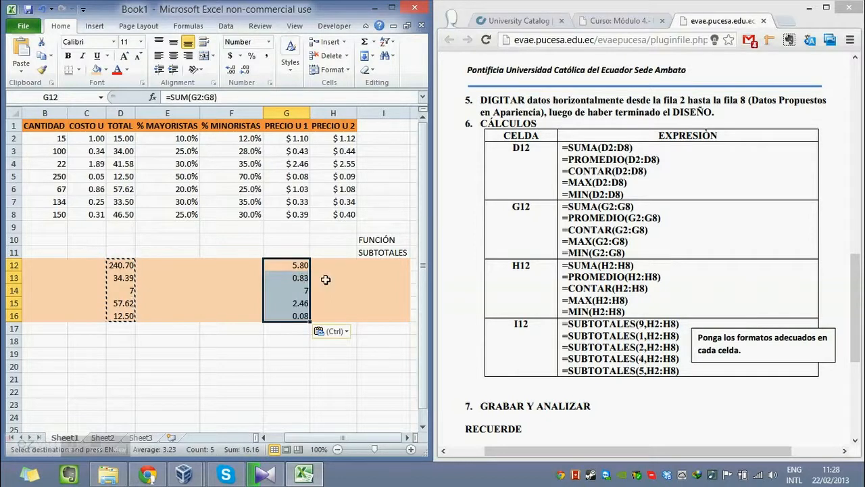
Inspect the ranges referenced by each pasted formula in G12 through G16.
left_click(332, 278)
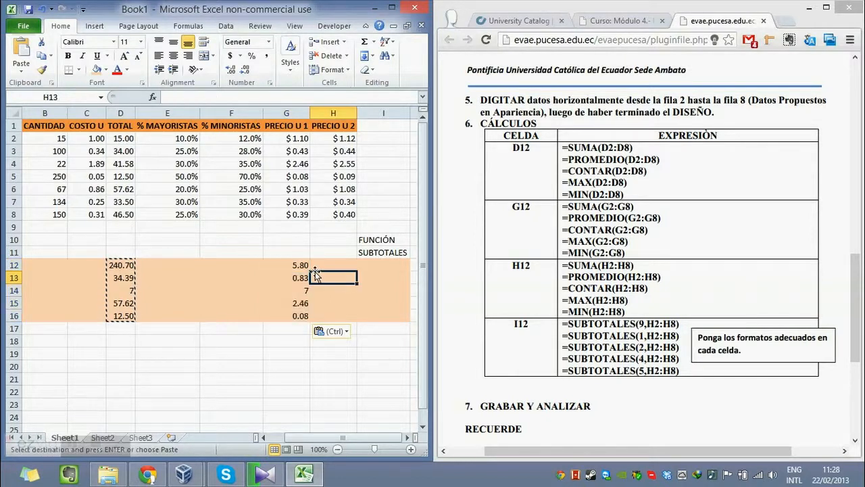
left_click(302, 264)
double_click(302, 264)
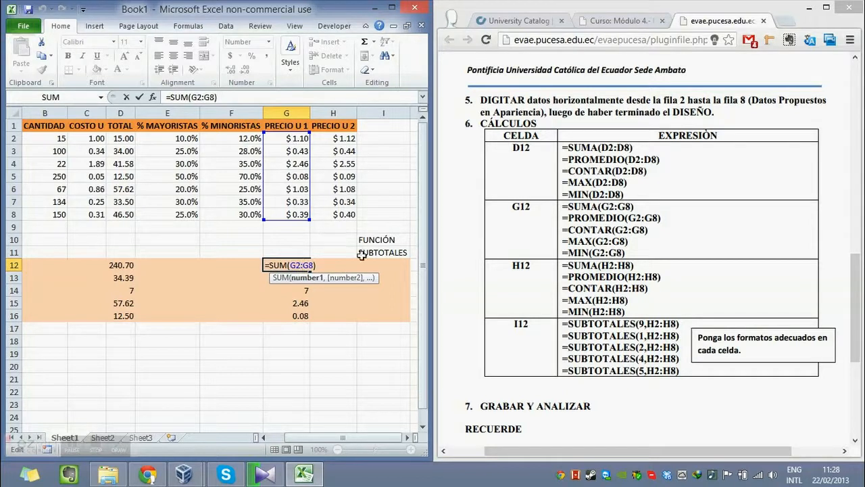
left_click(297, 277)
double_click(300, 278)
key("Escape")
double_click(300, 290)
key("Escape")
double_click(296, 302)
key("Escape")
double_click(296, 315)
key("Escape")
Compare the function and range of the SUMA and PROMEDIO formulas in column D with those in column G.
double_click(122, 265)
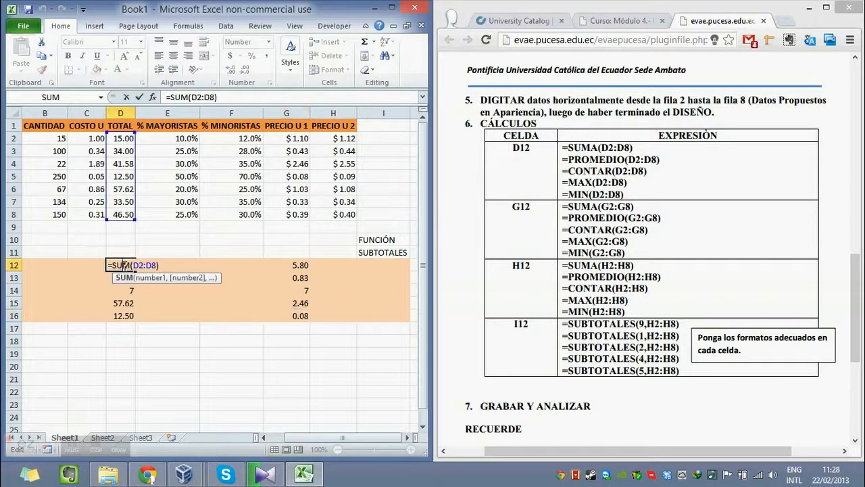
double_click(117, 265)
left_click(125, 265)
left_click_drag(112, 265, 132, 265)
left_click(132, 265)
key("Escape")
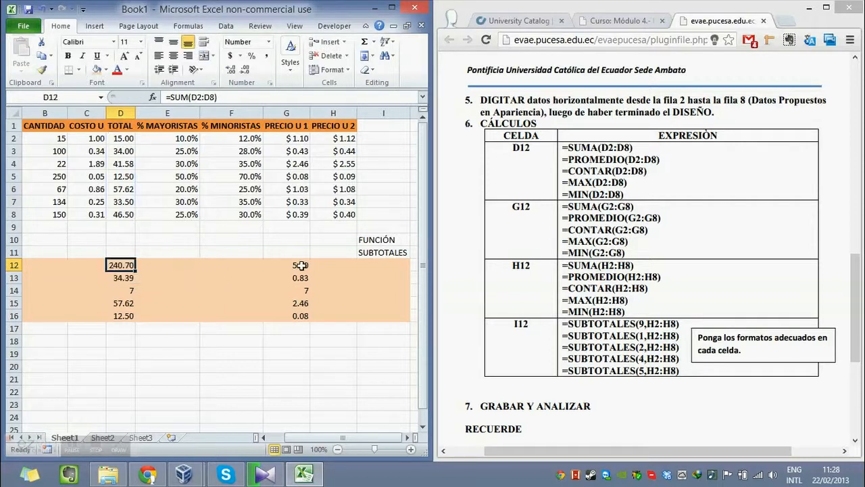
double_click(301, 265)
key("Escape")
left_click(302, 277)
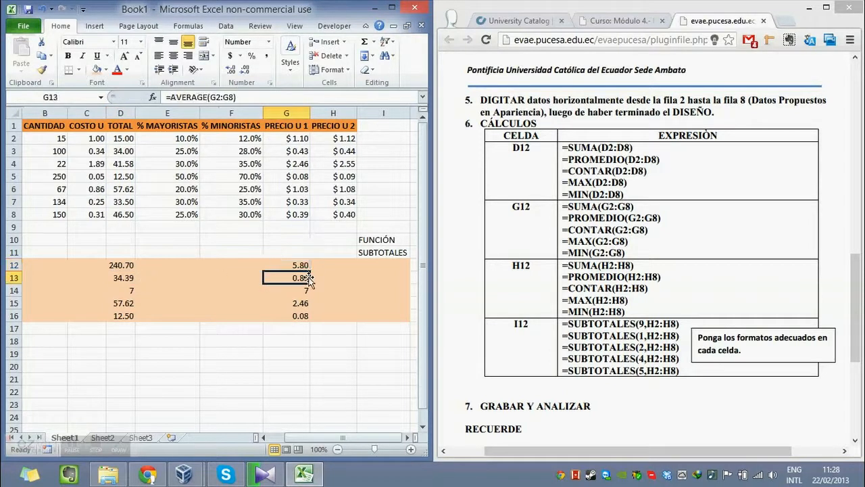
double_click(299, 277)
key("Escape")
left_click(137, 278)
double_click(136, 277)
key("Escape")
Check the range of the original sum in D12 again, followed by the formulas in column G down to the MÍNIMO row.
left_click(134, 265)
key("Right")
key("Right")
left_click(134, 265)
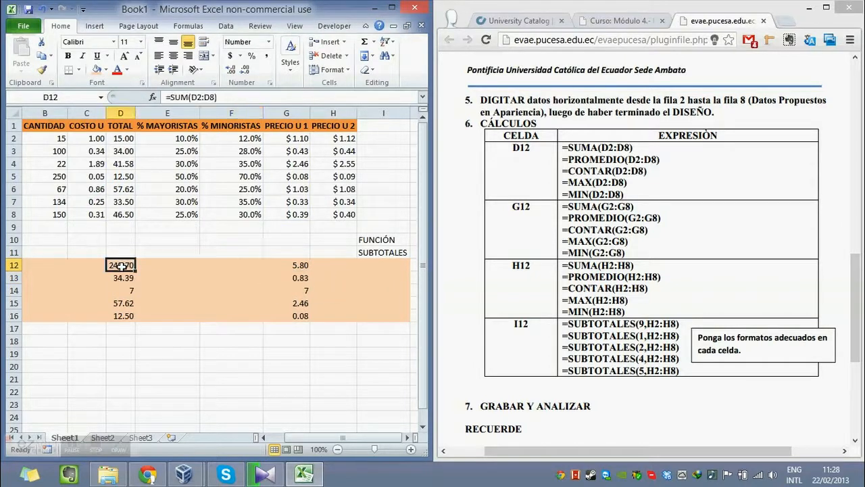
double_click(132, 265)
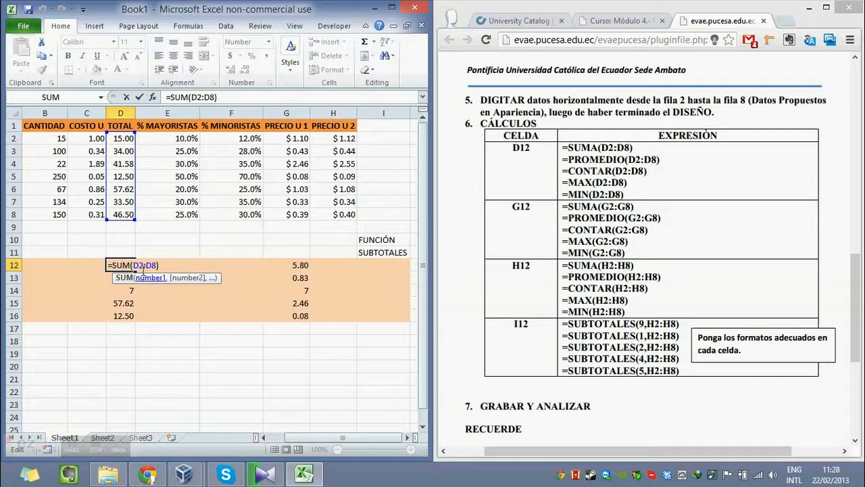
key("Escape")
left_click(300, 264)
double_click(299, 264)
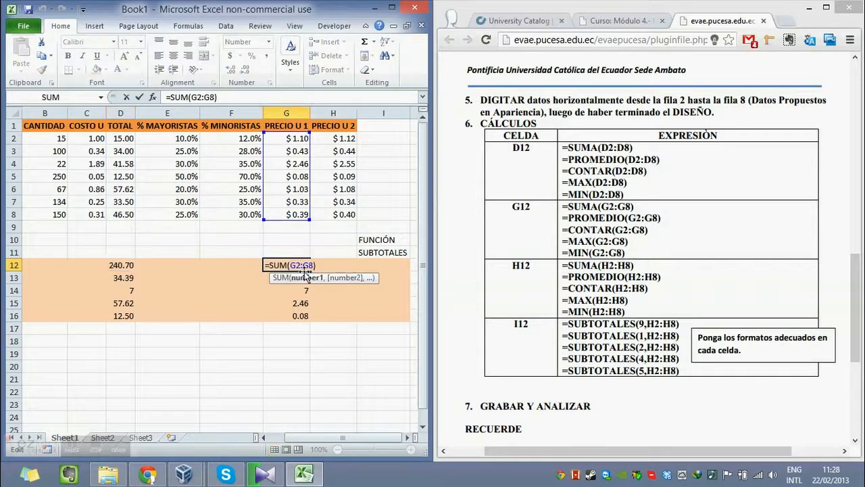
key("Escape")
double_click(300, 277)
key("Escape")
left_click(293, 291)
double_click(300, 302)
key("Escape")
double_click(301, 316)
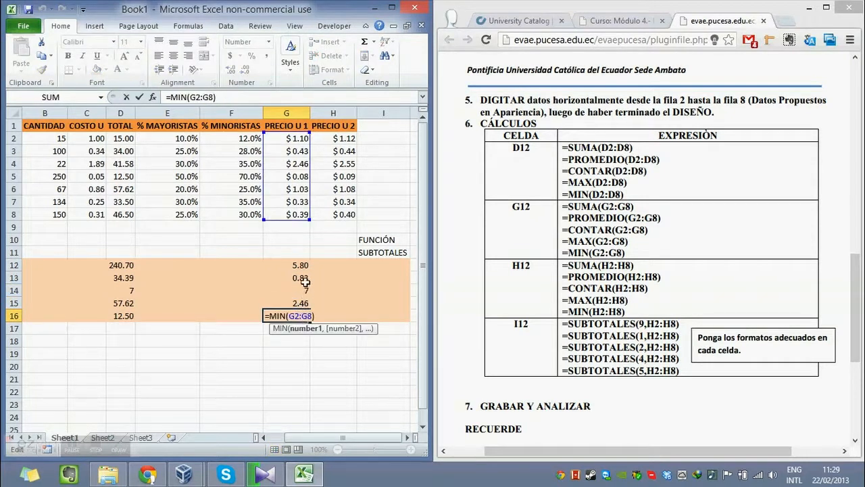
key("Escape")
Fill the summary formulas from G12:G16 across into H12:H16 for the PRECIO U 2 column.
left_click_drag(301, 265, 306, 316)
left_click(337, 265)
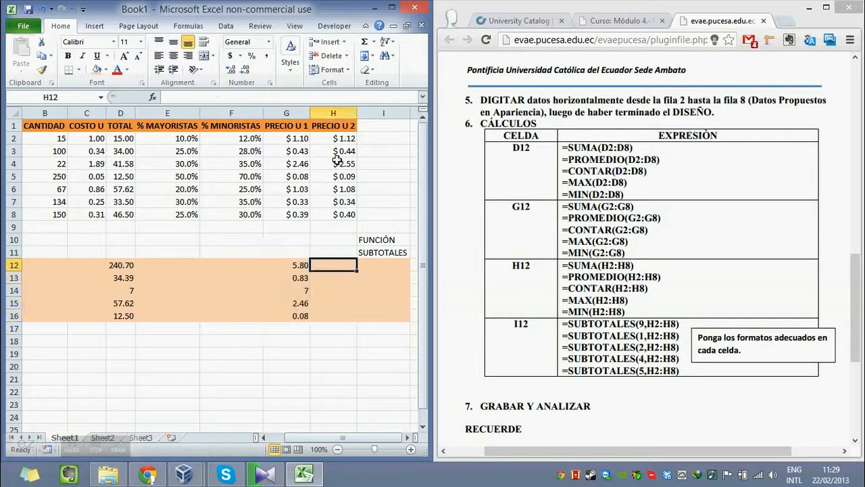
left_click_drag(300, 265, 301, 315)
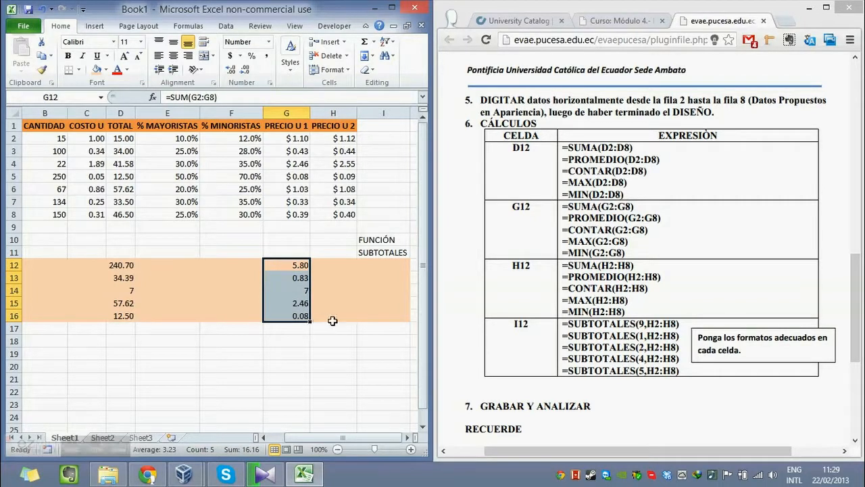
left_click_drag(309, 320, 346, 319)
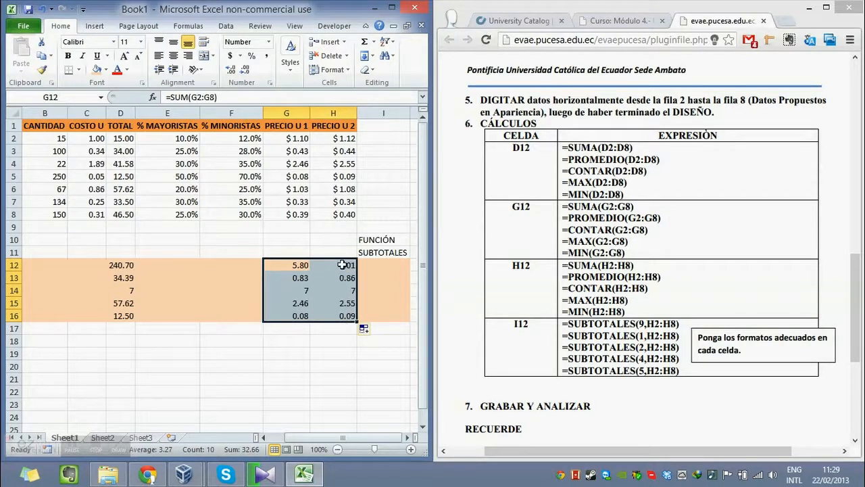
Inspect the ranges referenced by each filled formula in H12 through H16.
left_click(342, 264)
double_click(342, 265)
double_click(338, 277)
key("Escape")
double_click(340, 294)
double_click(340, 292)
key("Escape")
double_click(345, 302)
key("Escape")
double_click(340, 315)
key("Escape")
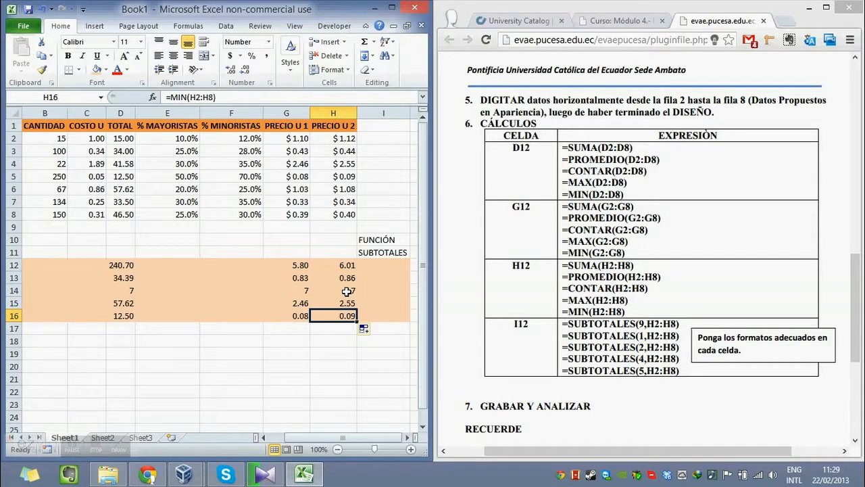
Highlight the five SUBTOTALES expressions listed for I12 in the PDF to review them against the empty SUBTOTALES column.
left_click(378, 270)
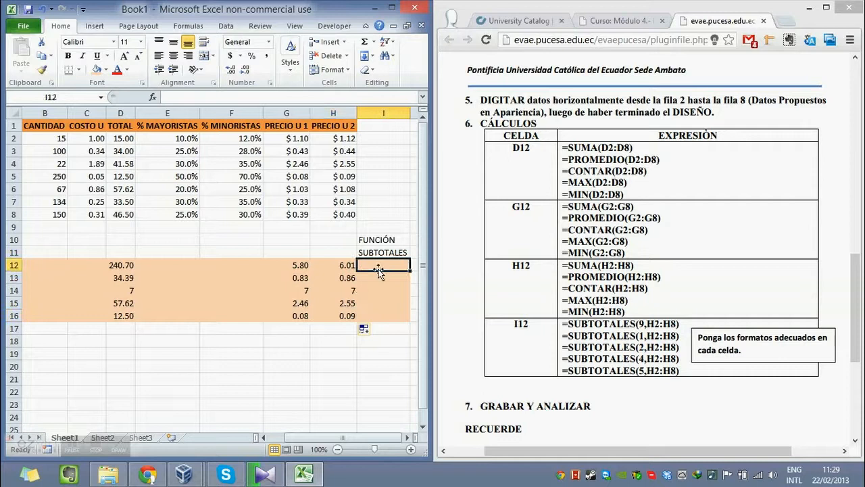
scroll(378, 269, "right", 1)
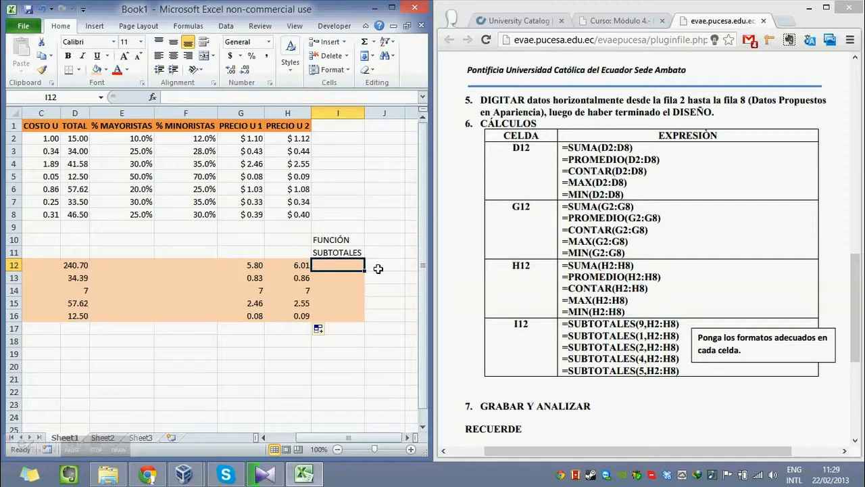
key("Down")
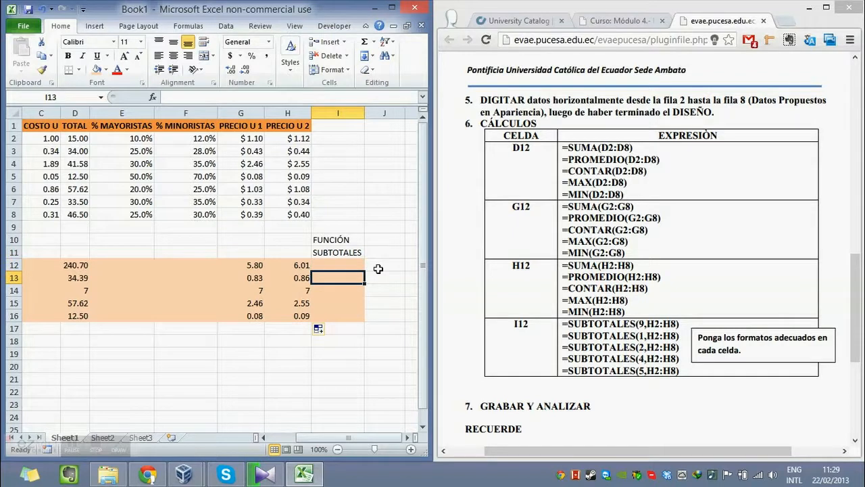
left_click_drag(682, 369, 563, 325)
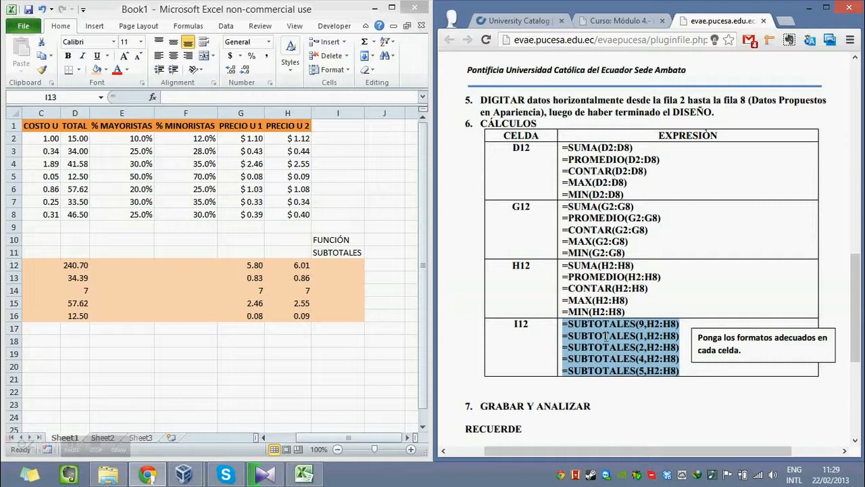
Start a formula in cell I12 with the SUBTOTAL function.
left_click(344, 263)
left_click(344, 263)
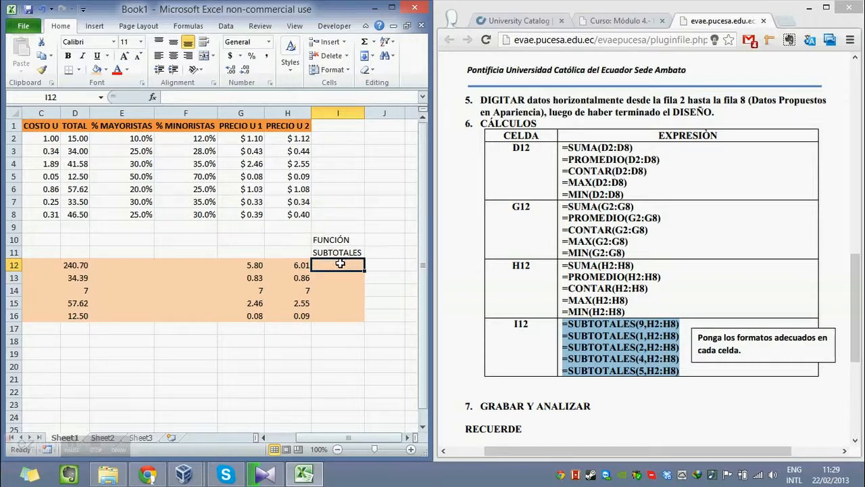
left_click(350, 280)
left_click(351, 267)
type("=")
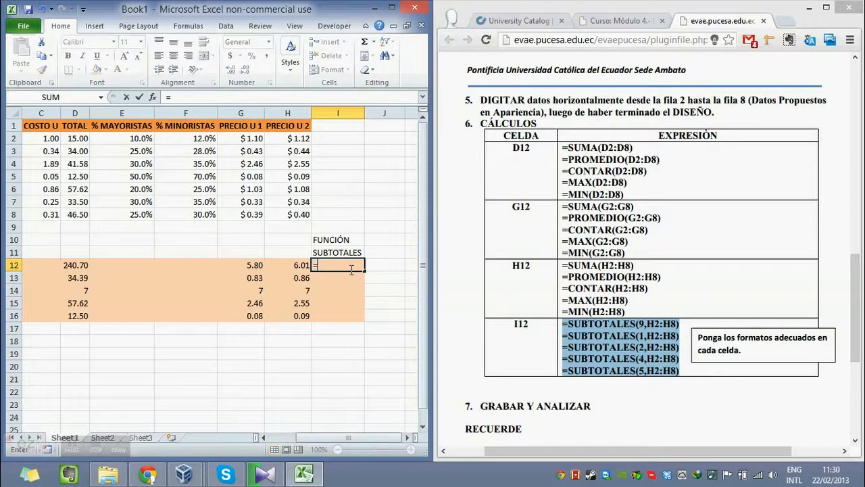
type("SUB")
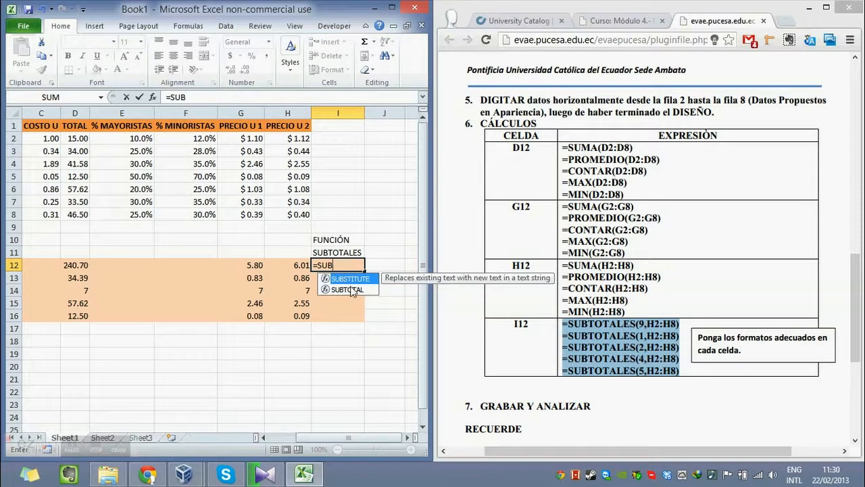
double_click(347, 289)
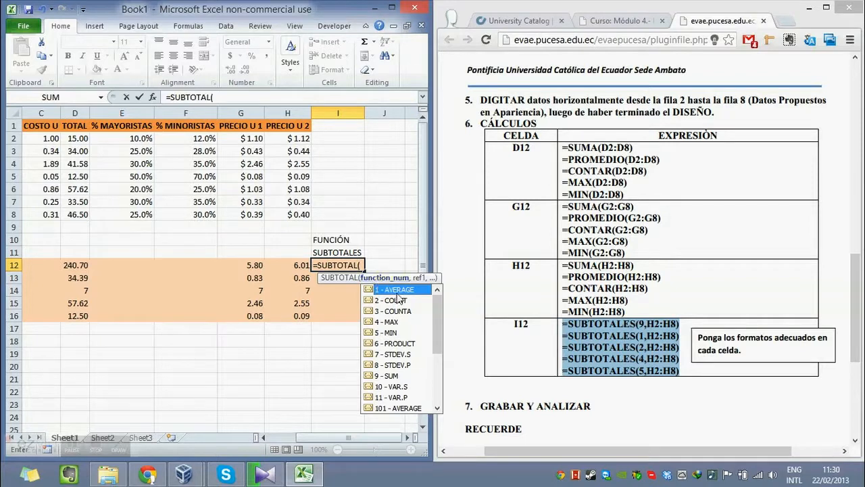
Choose 9 - SUM as the function number of the SUBTOTAL formula in I12 and continue to its reference argument.
scroll(423, 325, "down", 4)
scroll(423, 329, "up", 3)
scroll(412, 312, "down", 3)
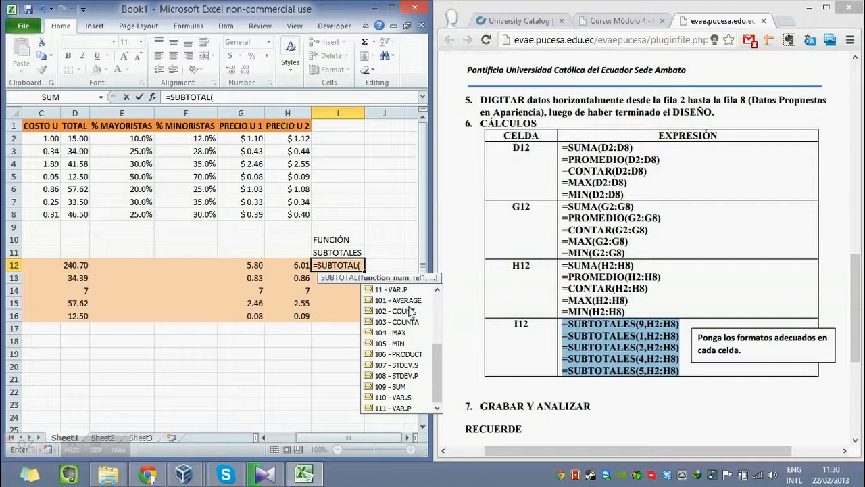
scroll(410, 311, "up", 4)
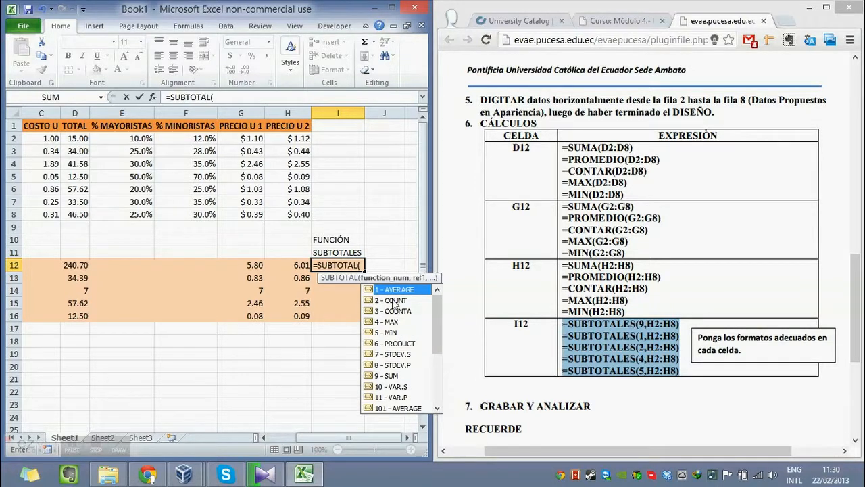
left_click(404, 376)
double_click(404, 376)
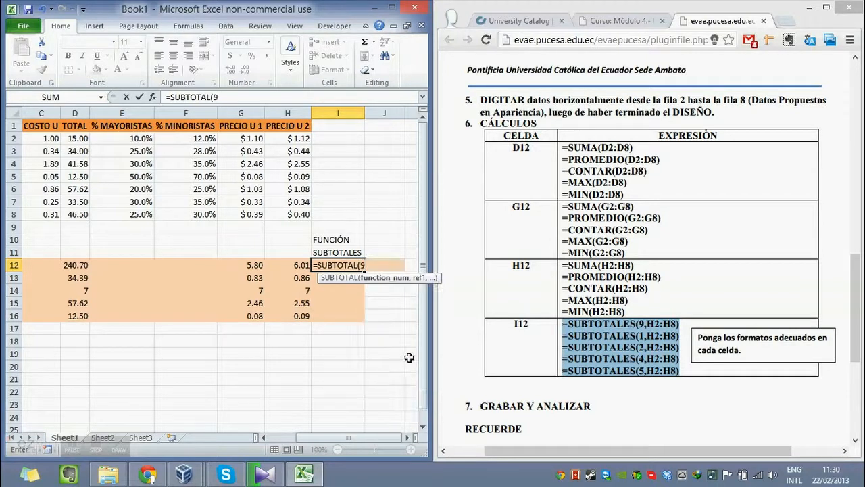
type(",")
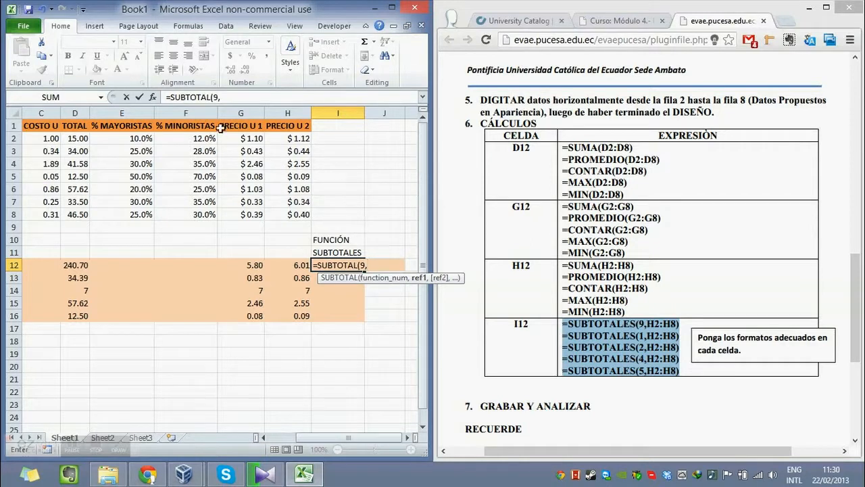
Complete the SUBTOTAL formula in I12 with H2:H8 as its reference range.
left_click_drag(285, 138, 306, 215)
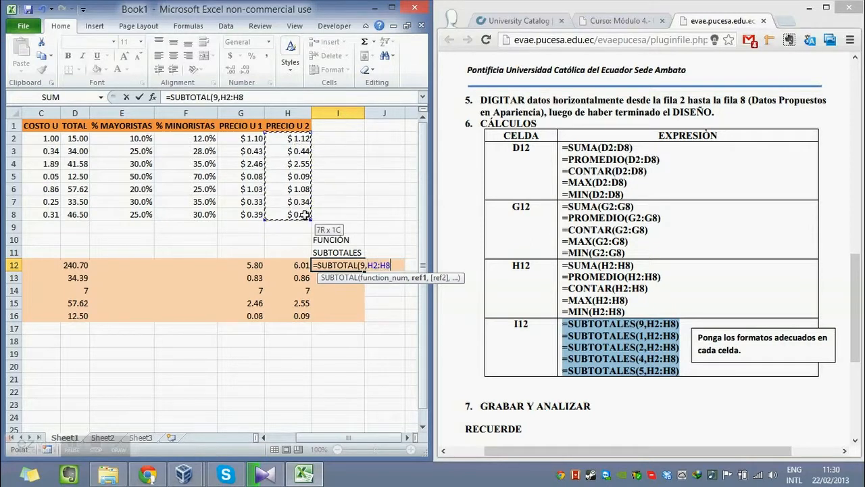
type(")")
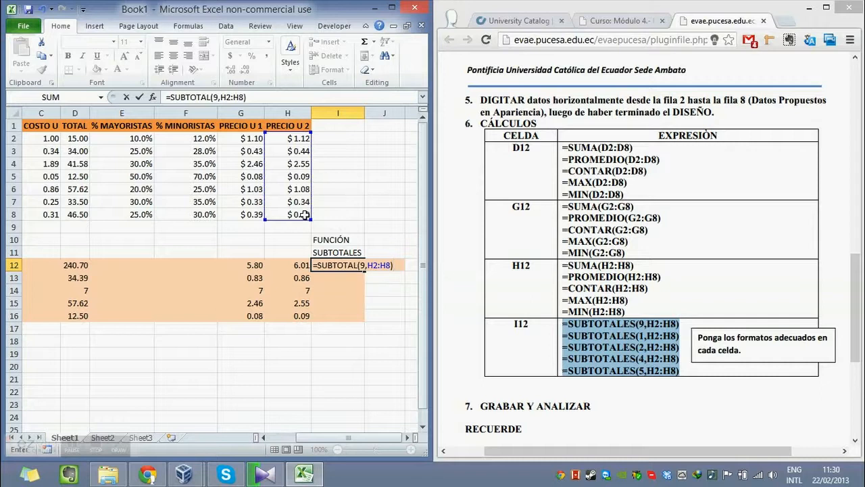
key("Return")
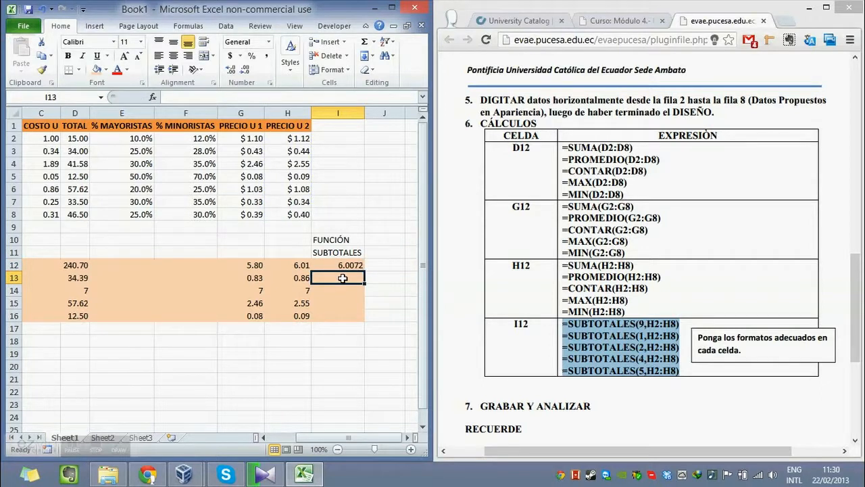
Enter =SUBTOTAL(1,H2:H8) in cell I13, choosing 1 - AVERAGE as the function number.
type("=")
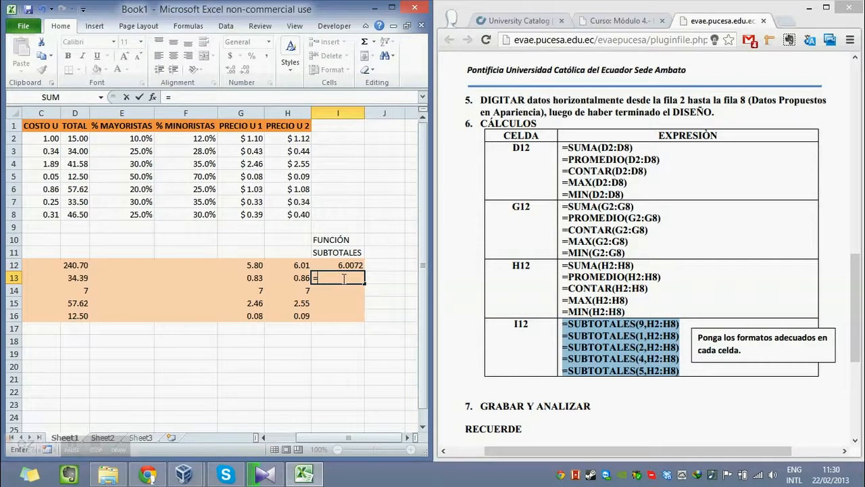
type("SUB")
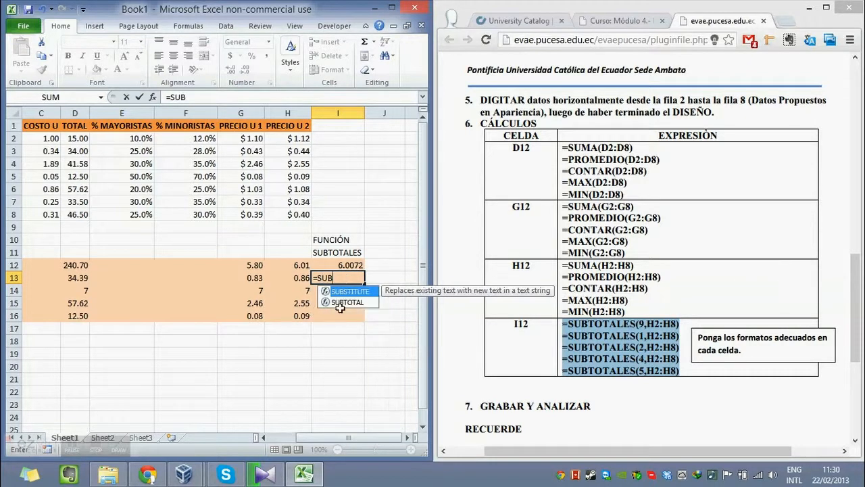
double_click(342, 303)
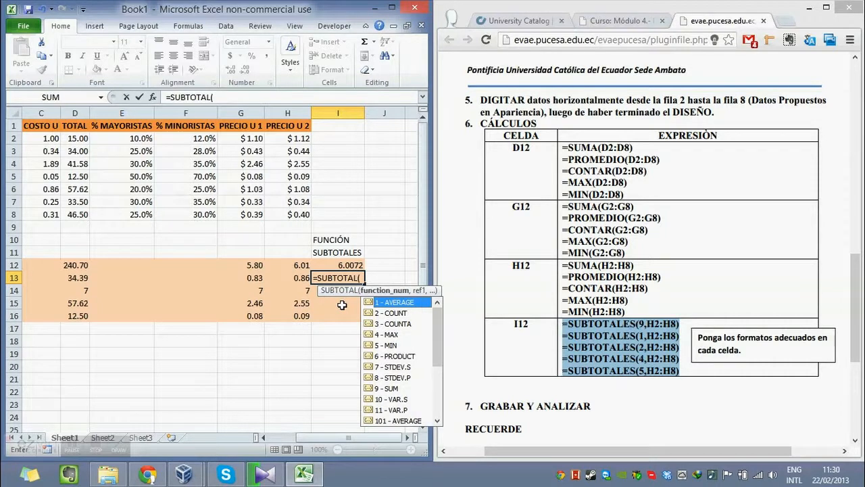
double_click(398, 302)
type(",")
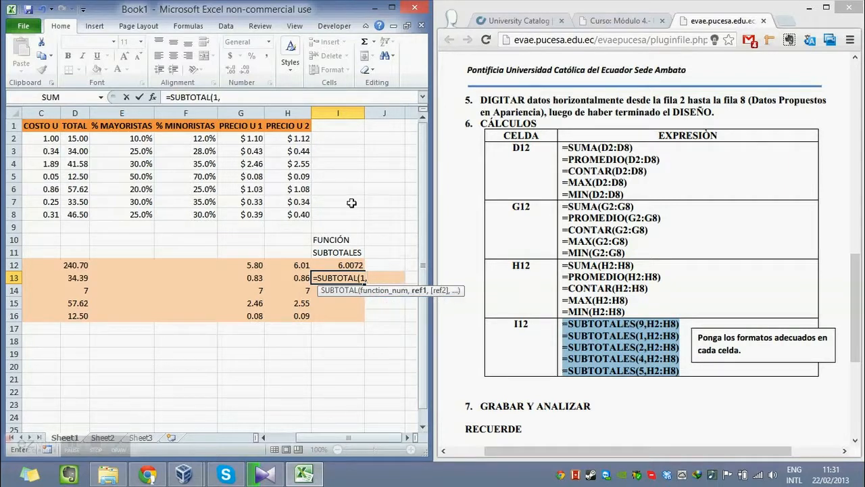
left_click_drag(302, 140, 306, 216)
type(")")
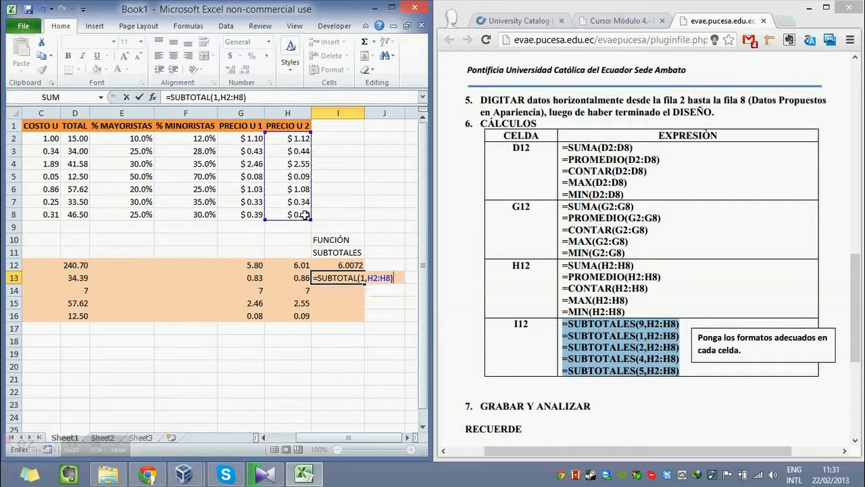
key("Return")
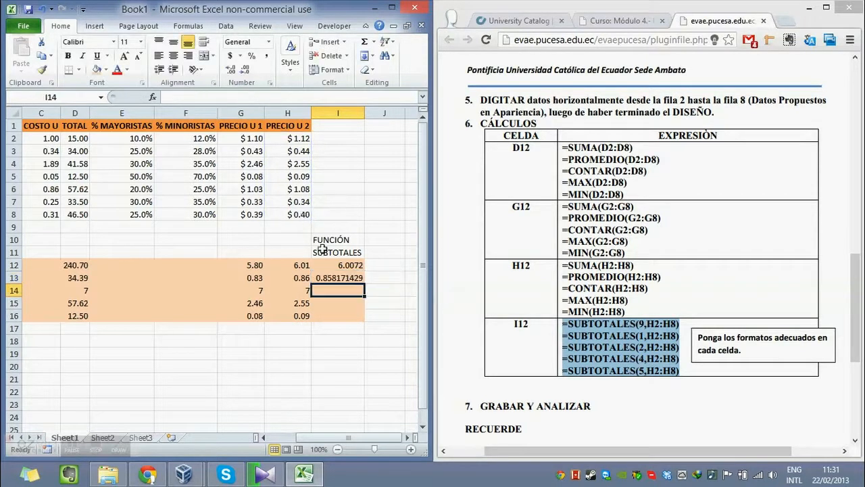
Enter =SUBTOTAL(2,H2:H8) in cell I14, choosing 2 - COUNT as the function number.
type("=SUB")
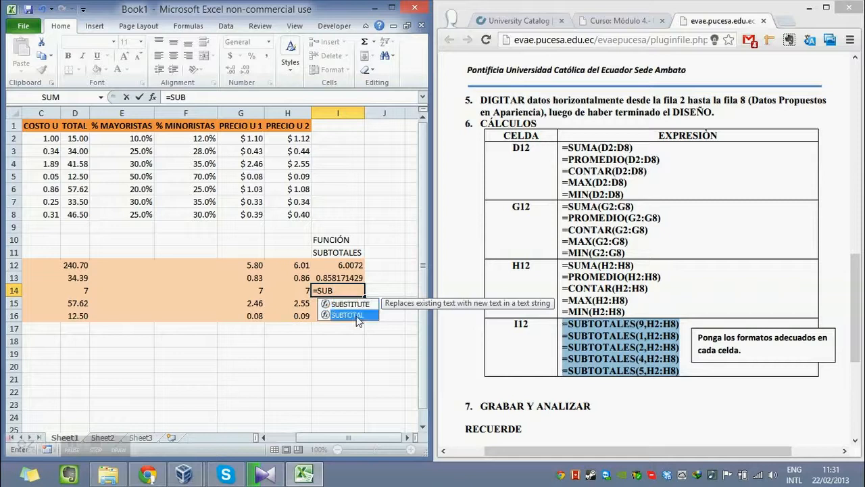
double_click(356, 316)
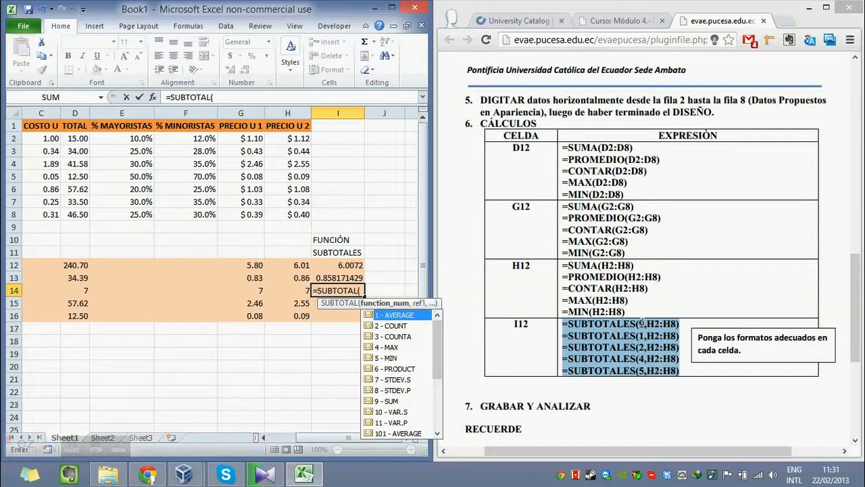
left_click(391, 327)
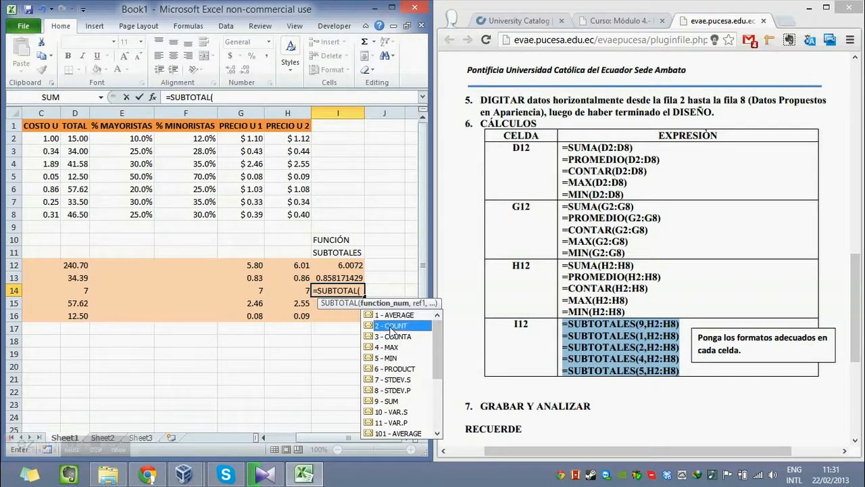
double_click(392, 329)
type(",")
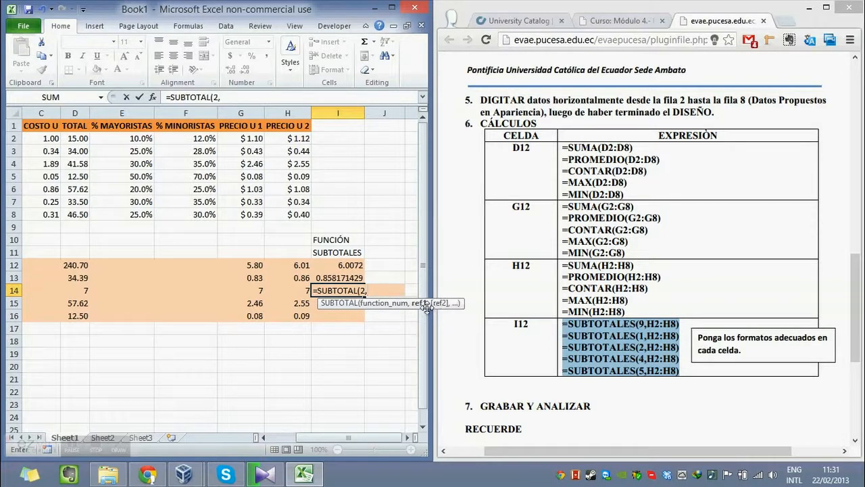
left_click_drag(297, 139, 296, 213)
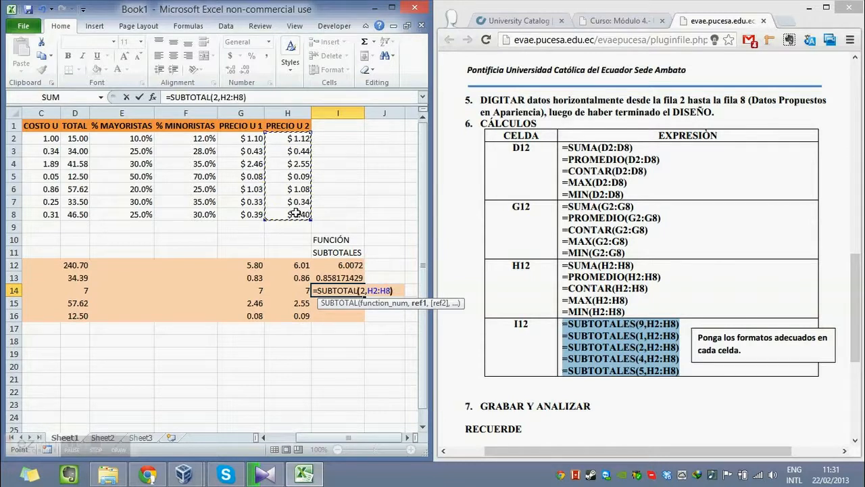
key("Return")
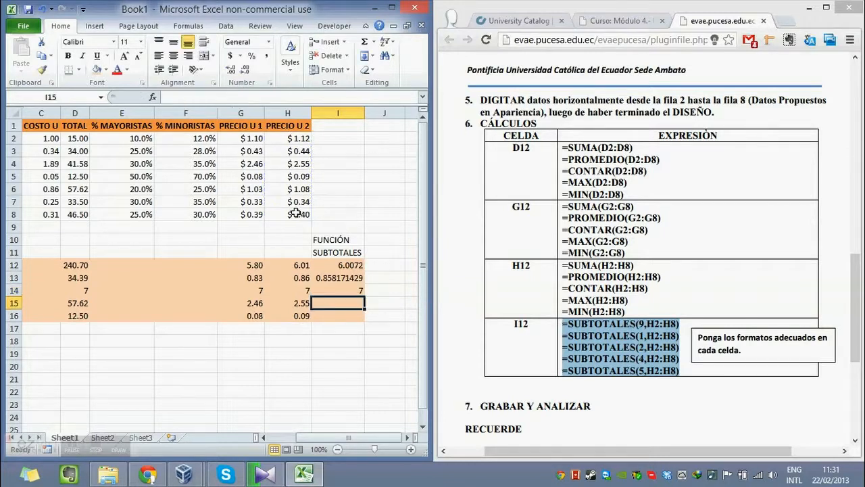
Enter a SUBTOTAL formula in cell I15 with 4 - MAX as the function number and H2:H8 as the reference.
double_click(337, 305)
type("=SU")
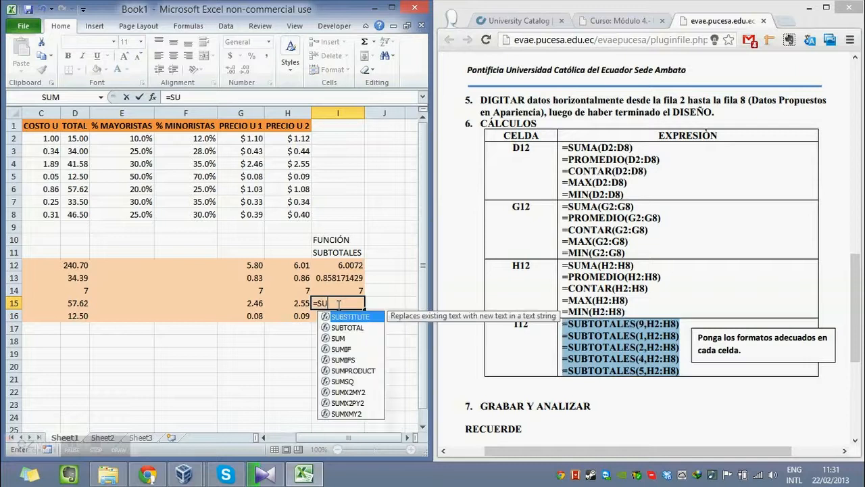
type("B")
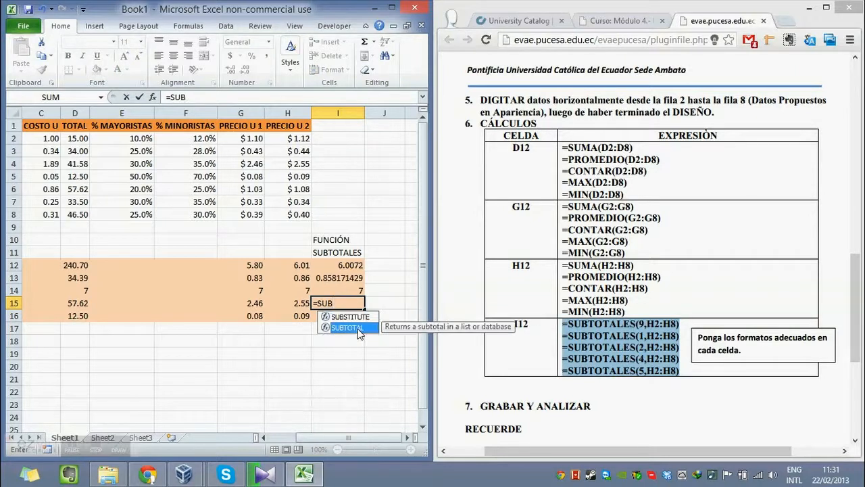
double_click(359, 328)
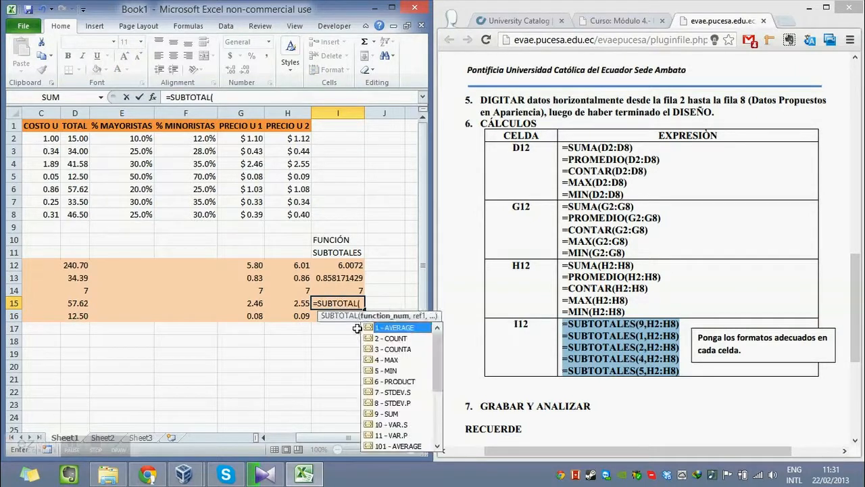
left_click(390, 361)
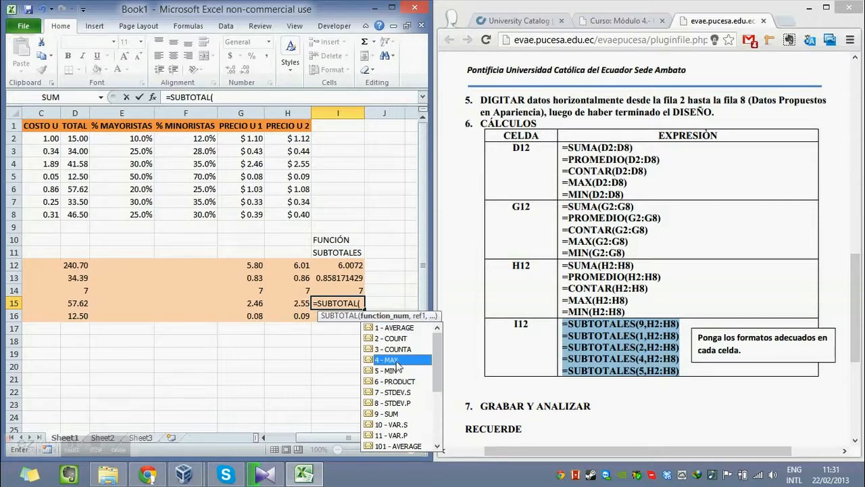
double_click(397, 360)
type(",")
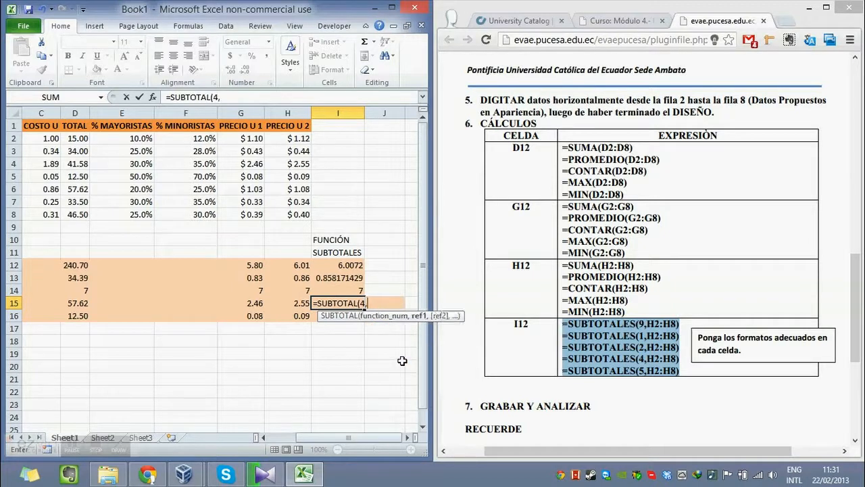
left_click_drag(292, 140, 299, 213)
key("Return")
Enter =SUBTOTAL(5,H2:H8) in cell I16, choosing 5 - MIN as the function number.
type("=SUB")
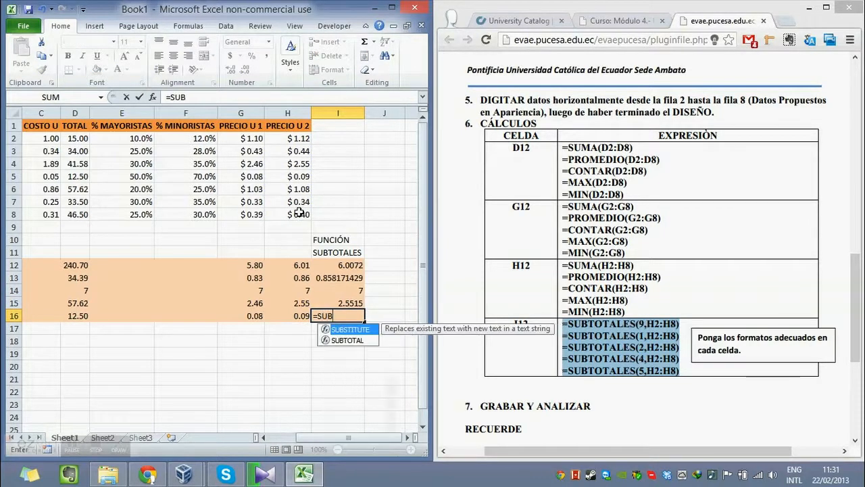
double_click(367, 342)
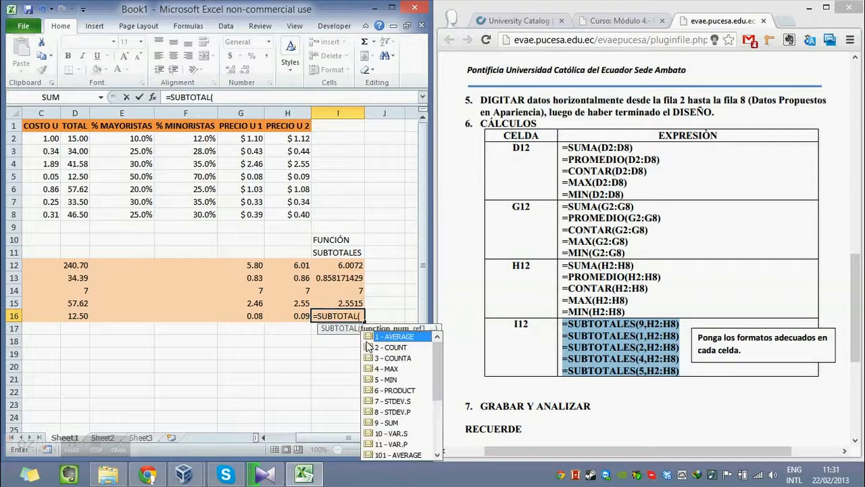
left_click(396, 381)
double_click(396, 381)
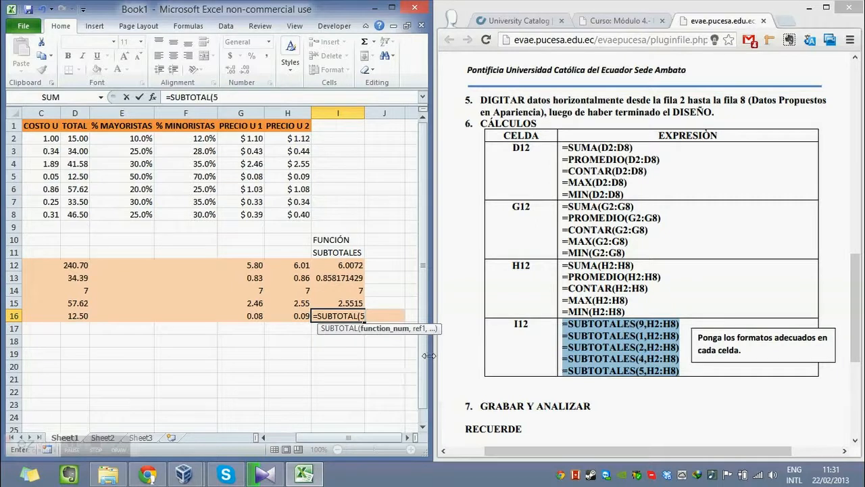
type(",")
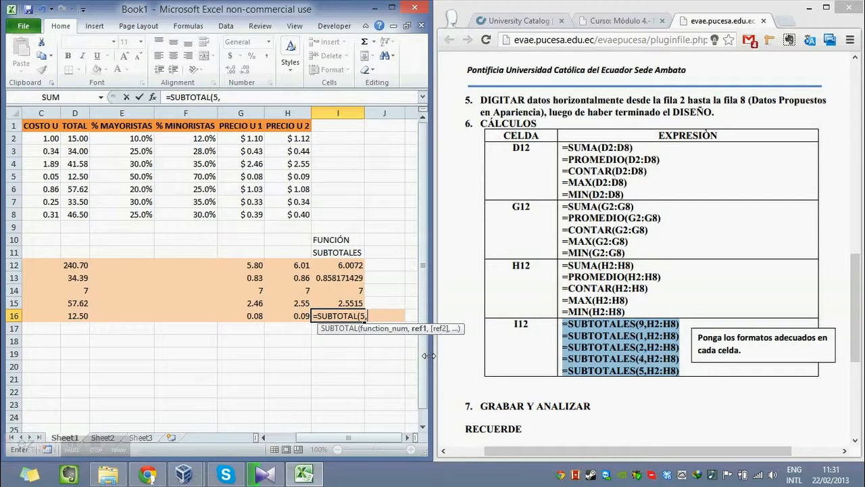
left_click_drag(299, 139, 304, 213)
type(")")
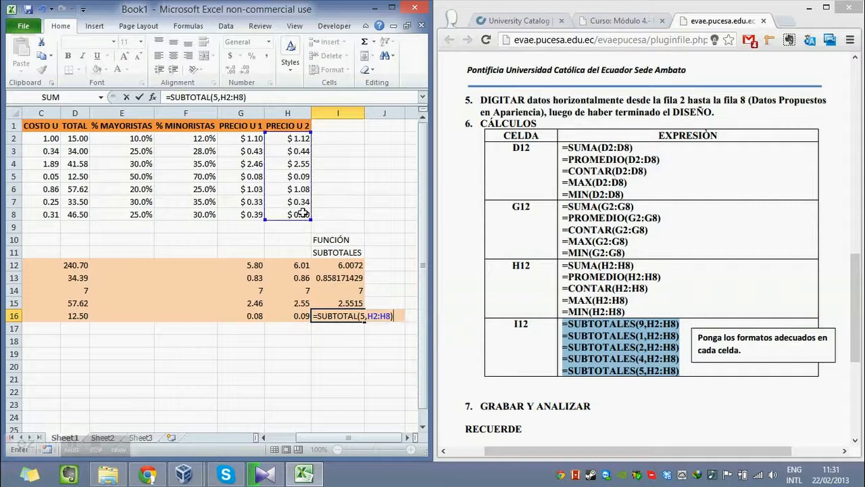
key("ctrl+Return")
key("Up")
key("Up")
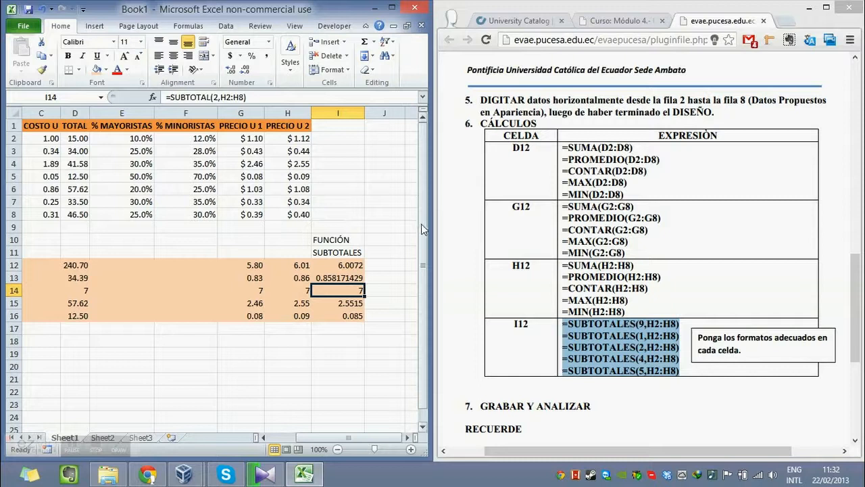
left_click(339, 278)
left_click(318, 326)
Format the TOTAL column's summary cells D12:D16 as Number with 2 decimal places.
left_click_drag(527, 450, 494, 446)
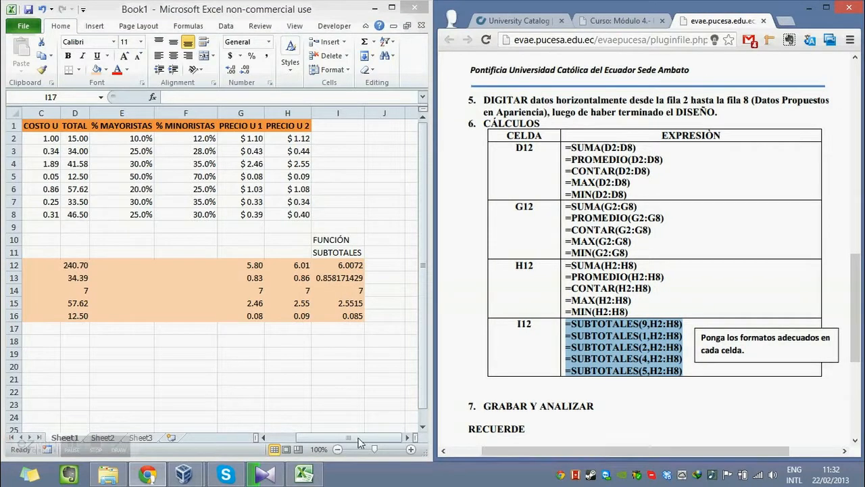
left_click(358, 438)
left_click_drag(340, 438, 319, 437)
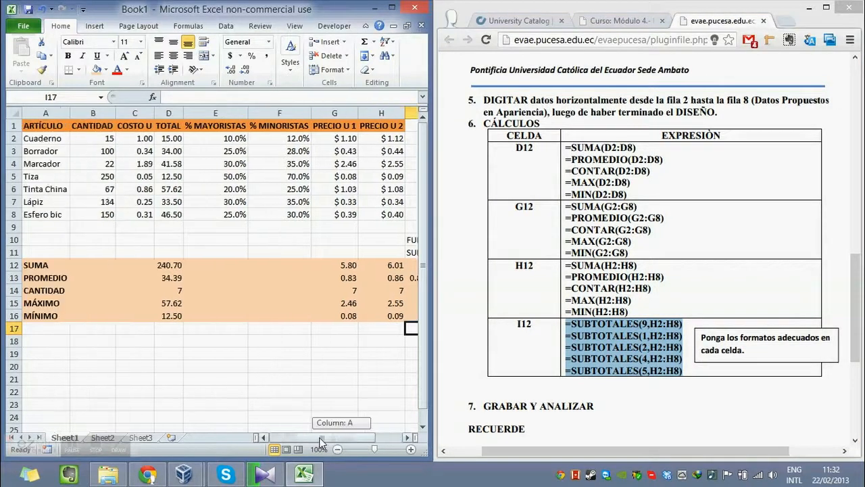
left_click_drag(170, 267, 174, 315)
right_click(172, 284)
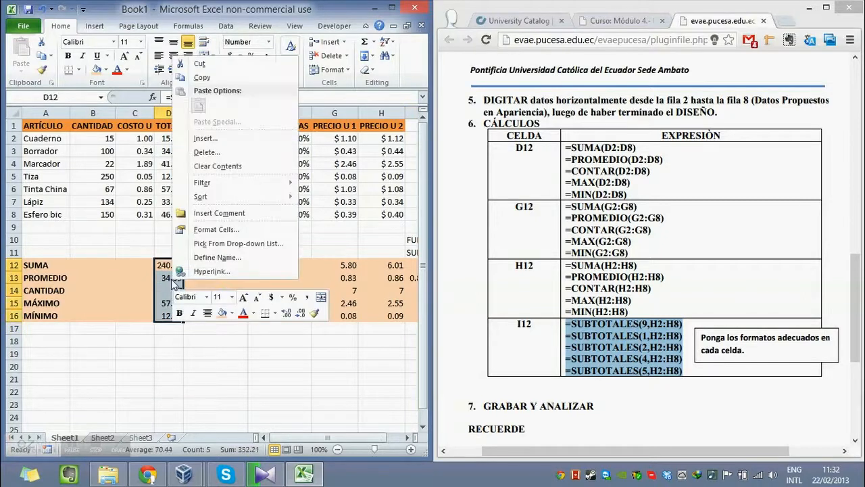
left_click(243, 230)
left_click(110, 142)
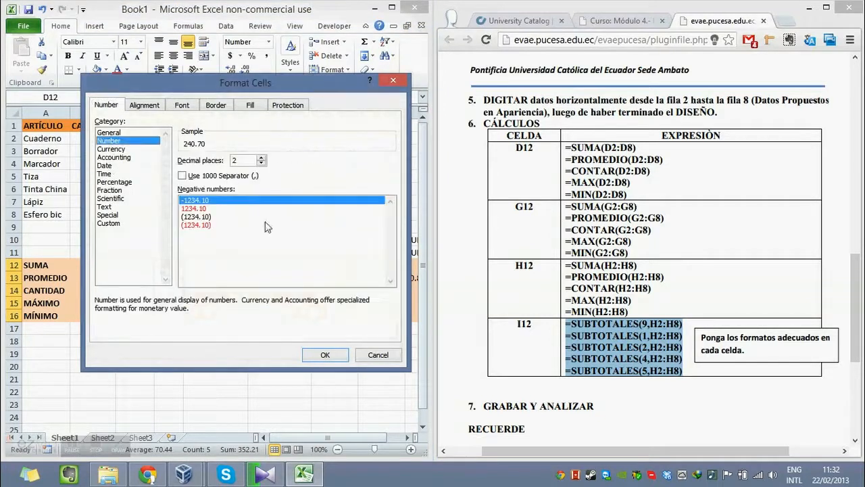
left_click(321, 353)
Format the PRECIO U 1, PRECIO U 2 and SUBTOTALES summary cells G12:I16 as Currency with the $ symbol and 2 decimal places.
left_click(232, 303)
key("Right")
key("Right")
key("Right")
key("Right")
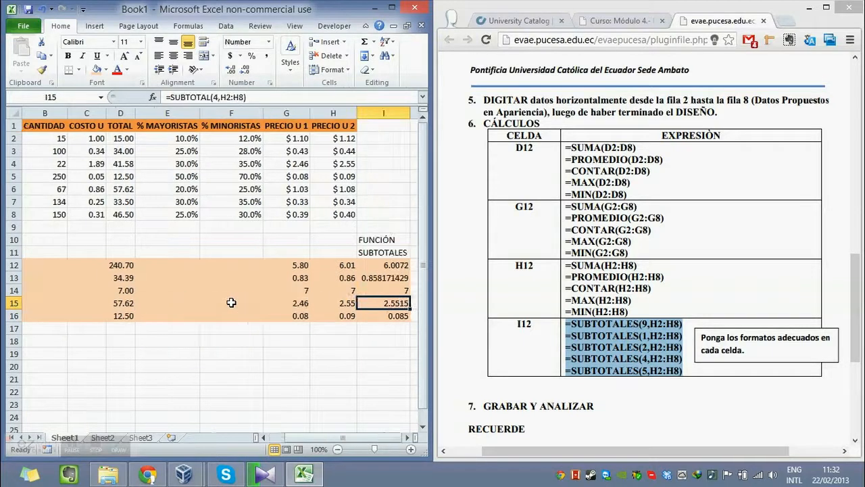
key("Left")
key("Left")
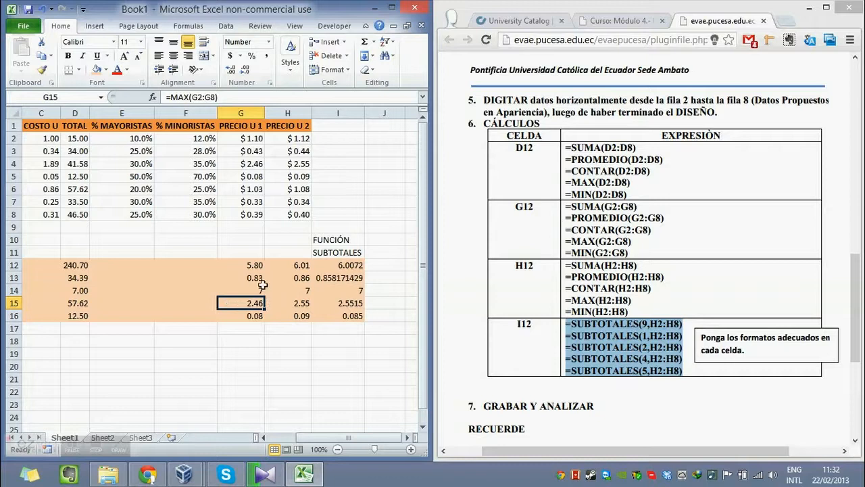
left_click_drag(247, 266, 347, 315)
right_click(296, 287)
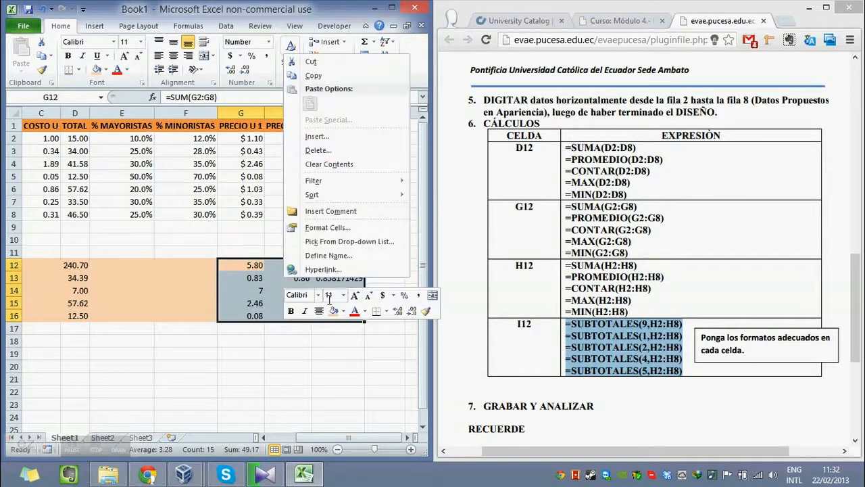
left_click(327, 228)
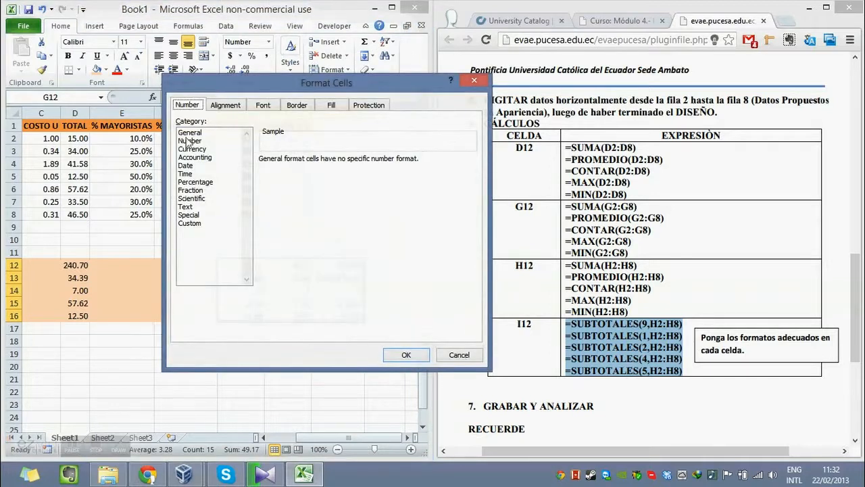
left_click(203, 149)
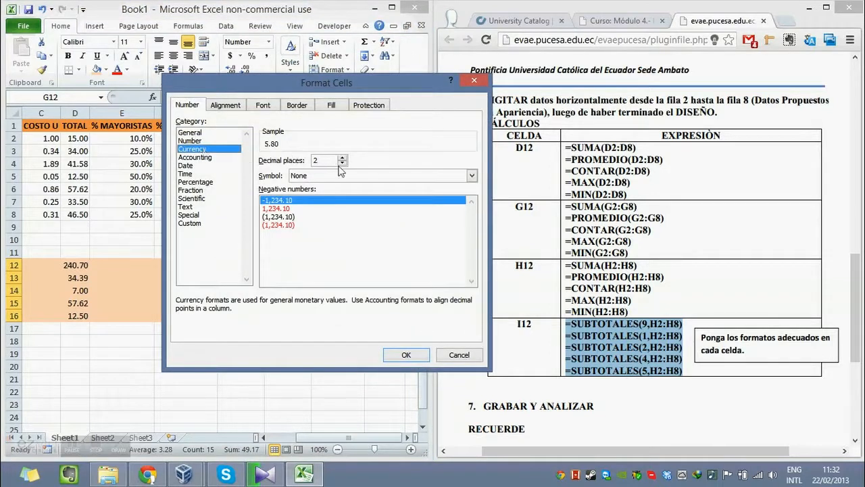
left_click(421, 176)
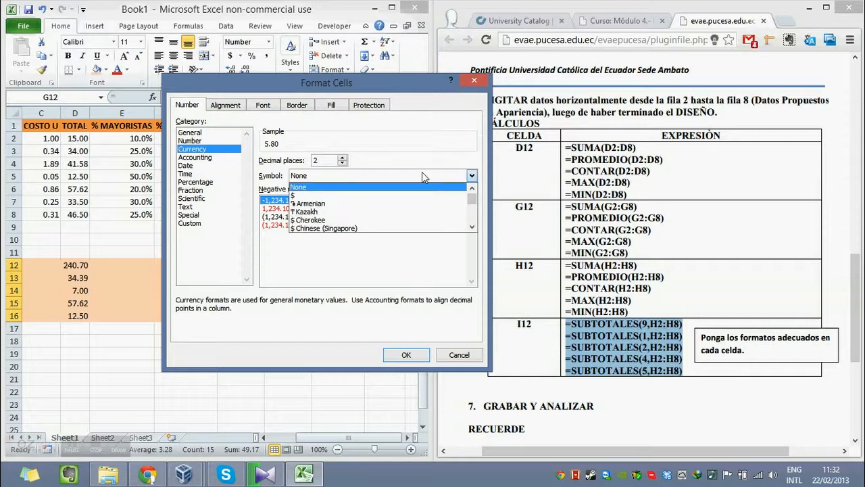
left_click(350, 196)
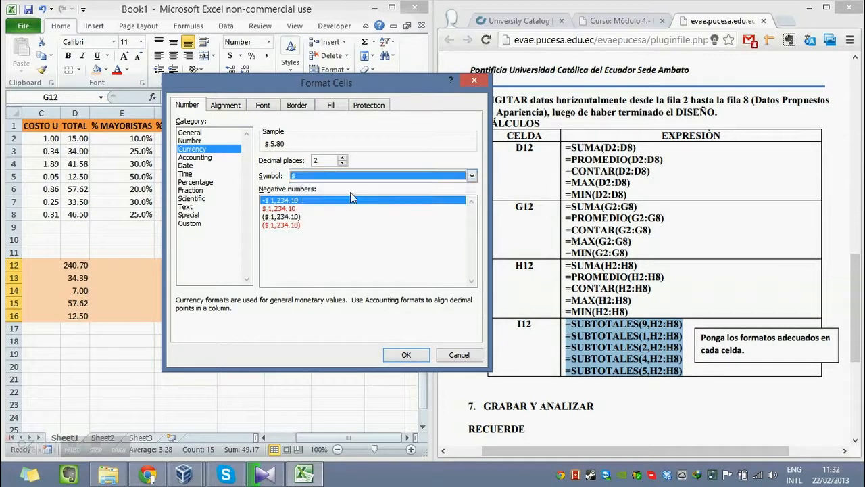
left_click(402, 354)
left_click(373, 330)
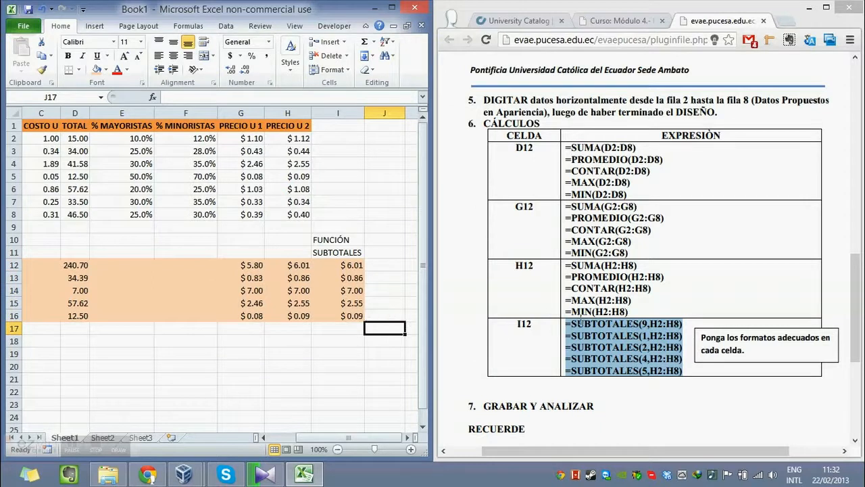
Draw a Curved Up Arrow shape below the summary, running from the PRECIO U 2 column to the SUBTOTALES column.
left_click(337, 302)
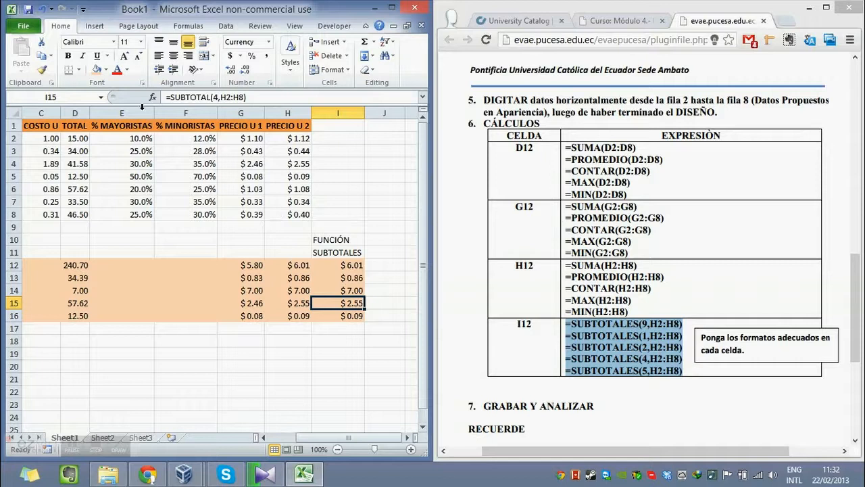
left_click(95, 26)
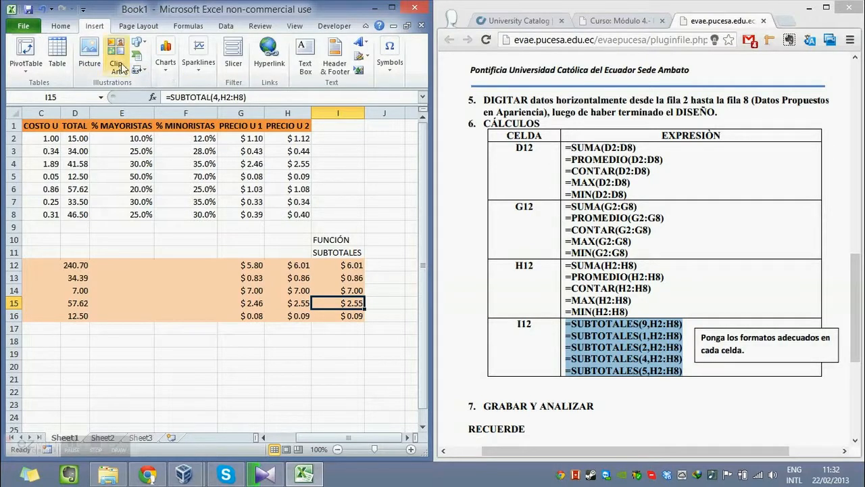
left_click(138, 46)
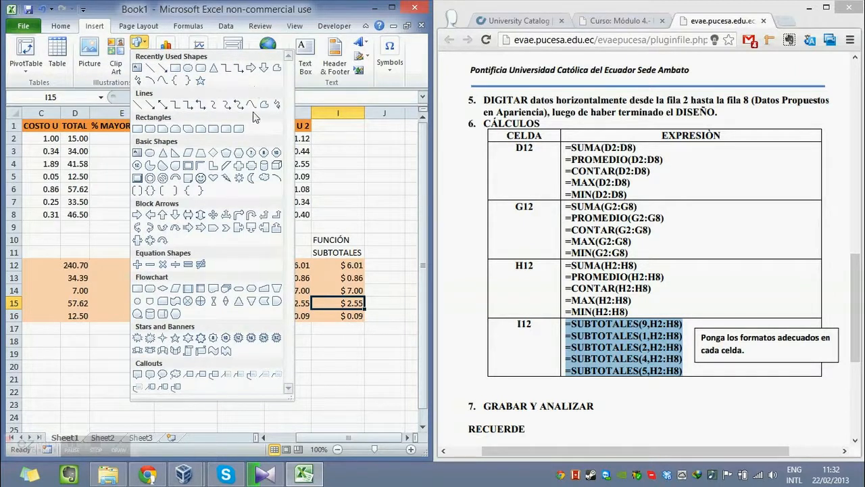
left_click(68, 449)
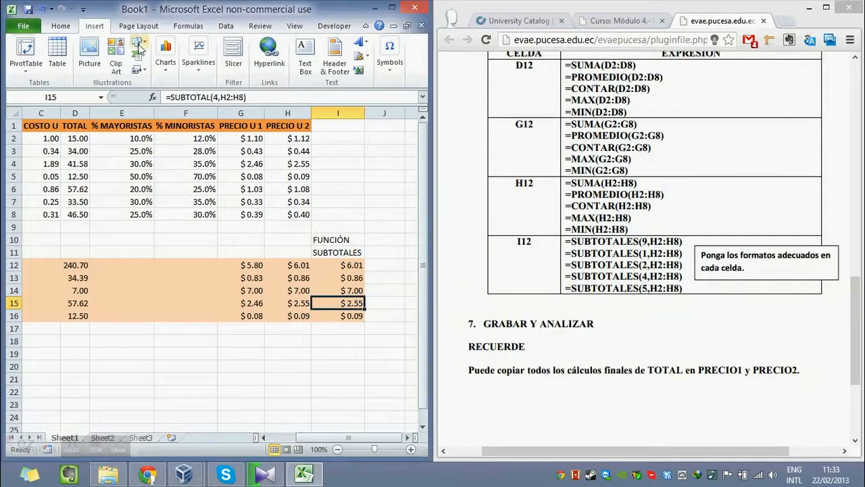
left_click(139, 48)
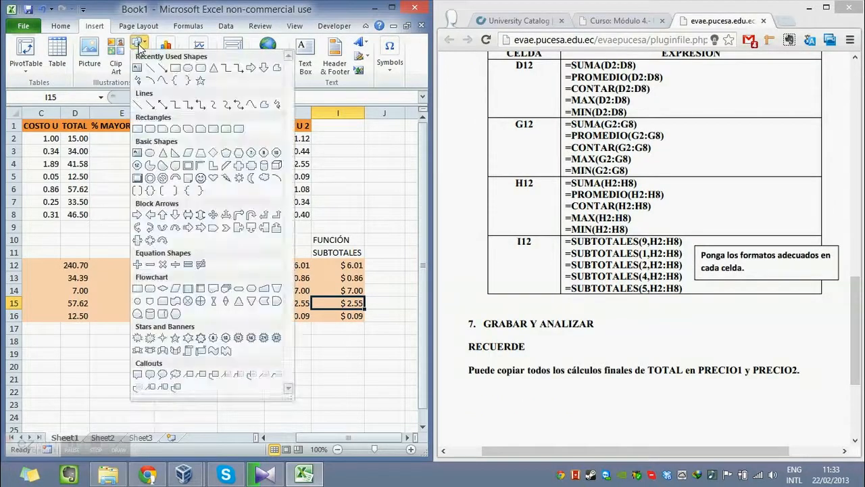
left_click(162, 227)
left_click_drag(311, 340, 357, 350)
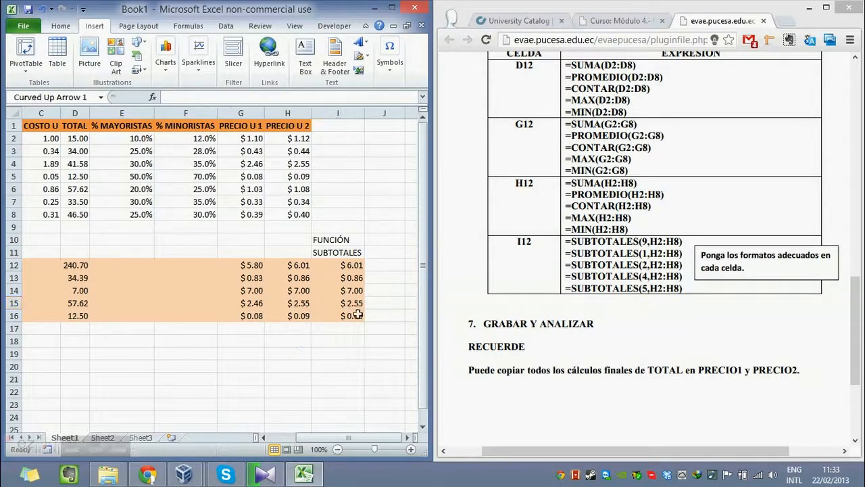
Fill the SUBTOTALES results in I12:I16 with a solid blue theme color.
left_click(304, 265)
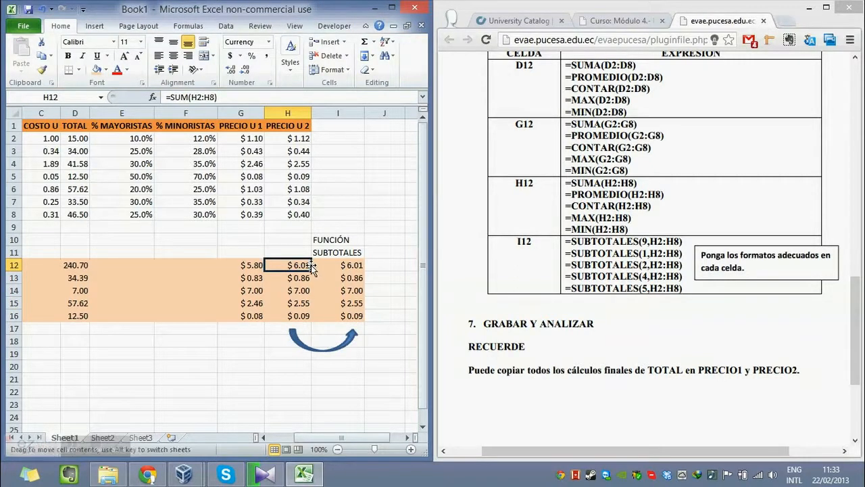
double_click(305, 263)
key("Escape")
double_click(333, 264)
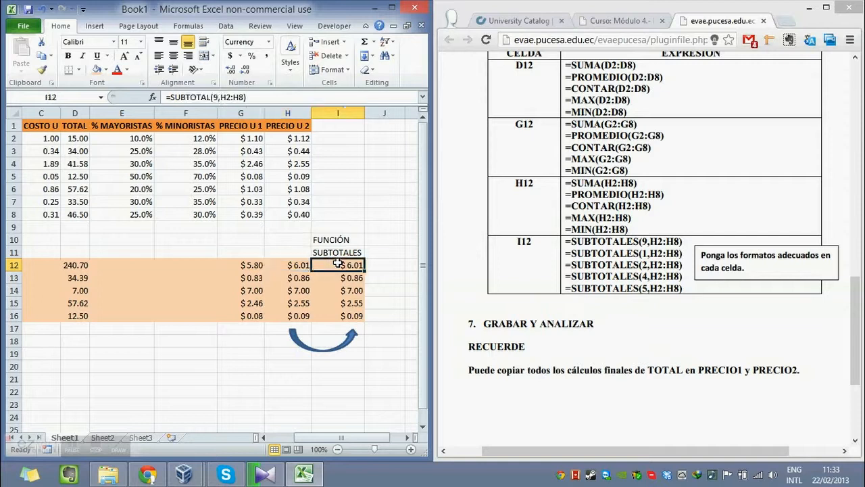
key("Escape")
left_click_drag(338, 265, 344, 317)
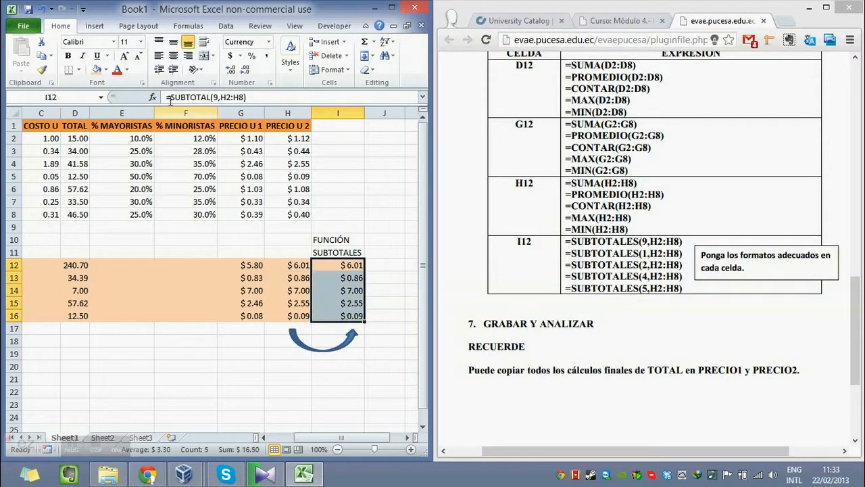
left_click(106, 71)
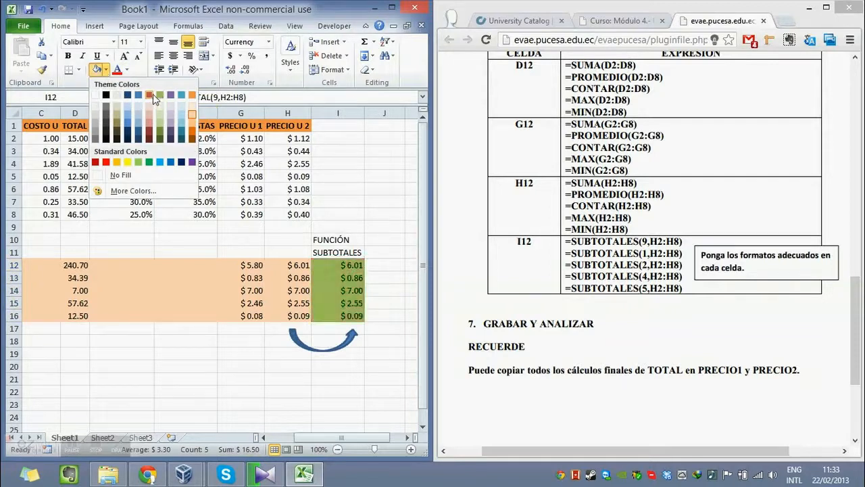
left_click(138, 101)
left_click(350, 240)
Compare the SUBTOTAL formulas in column I with the equivalent direct functions in the PRECIO U 2 summary cells.
left_click(361, 265)
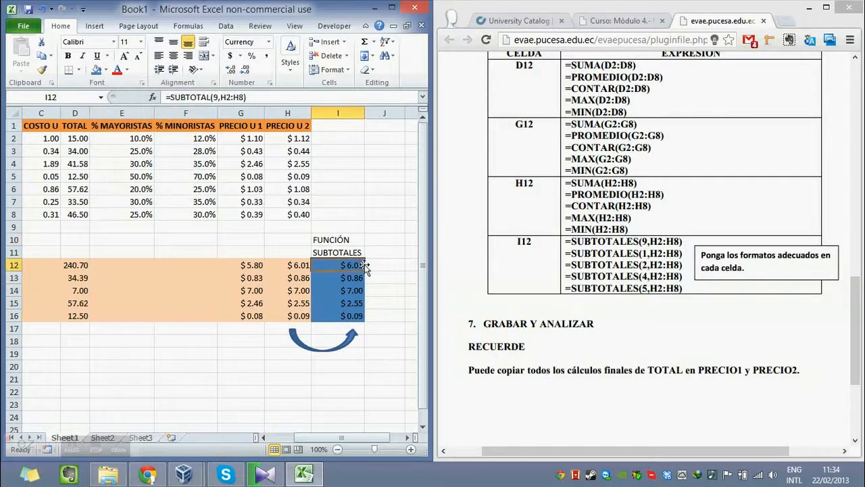
left_click(358, 278)
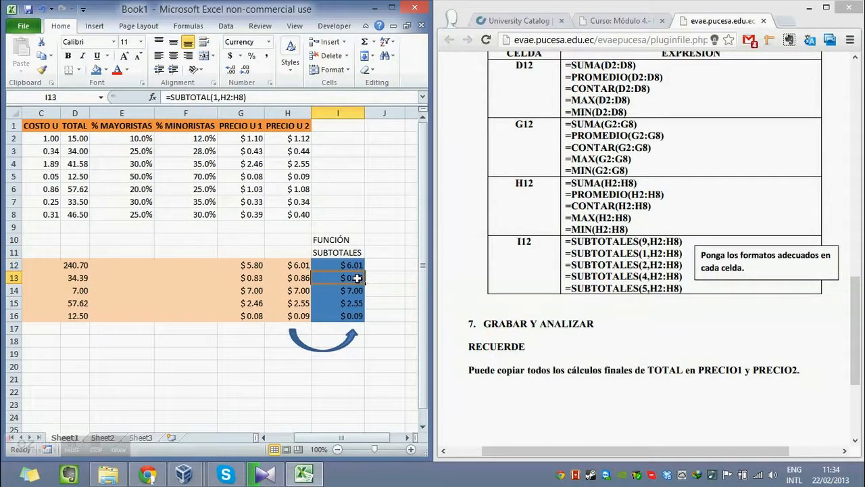
key("Down")
key("Up")
key("Up")
key("Left")
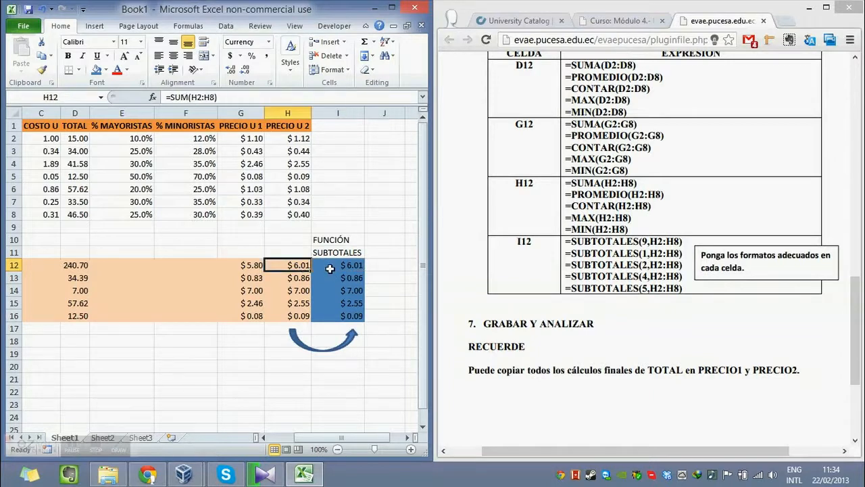
key("Down")
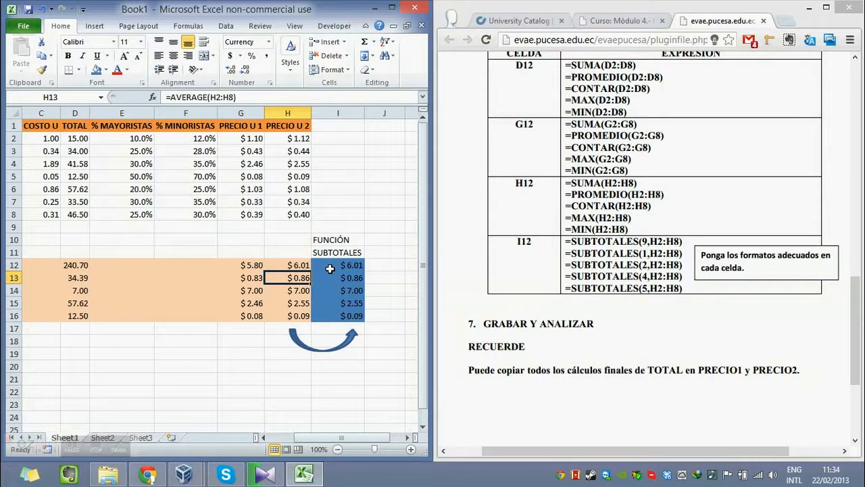
key("Down")
key("Down")
key("Down")
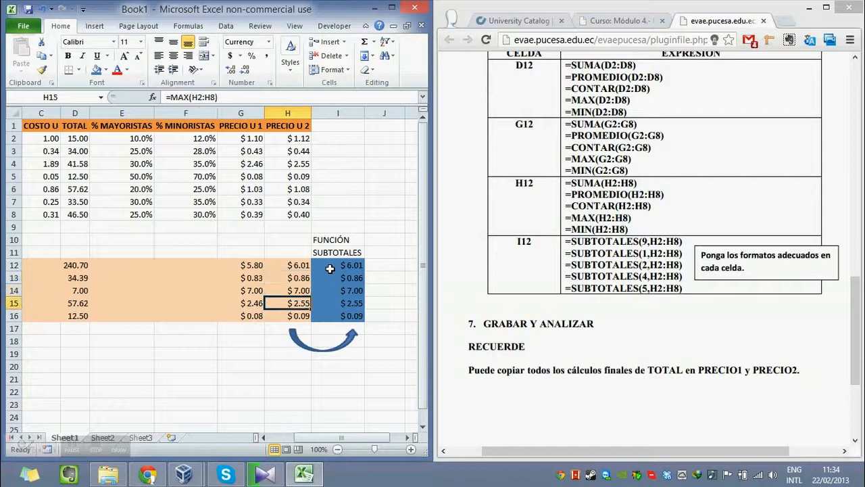
key("Up")
key("Down")
key("Right")
key("Up")
key("Up")
key("Up")
key("Left")
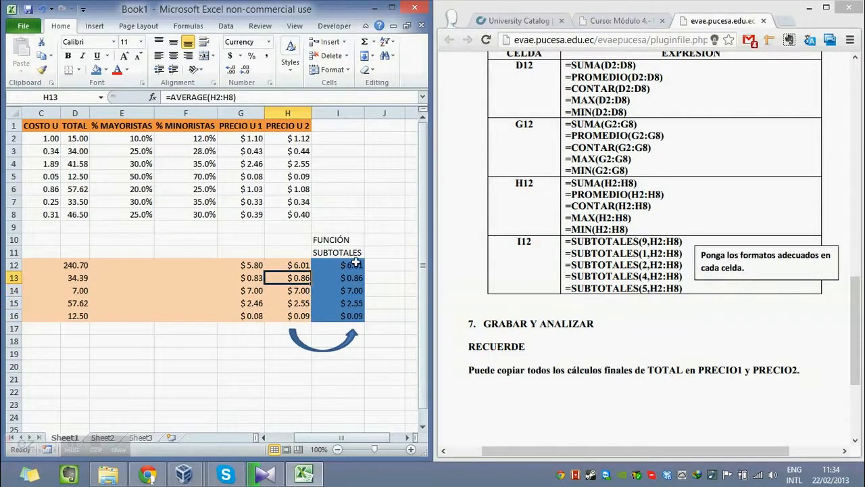
Make the FUNCIÓN SUBTOTALES heading in I10:I11 bold.
left_click_drag(353, 242, 341, 252)
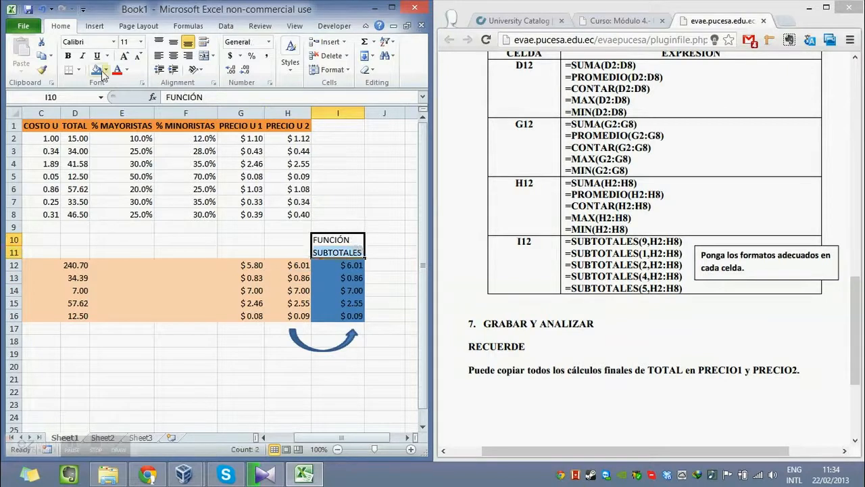
left_click(67, 55)
left_click(317, 204)
Convert the price list range A1:H8 into a table with a header row and maximize the workbook window.
left_click_drag(303, 214, 27, 126)
key("ctrl+t")
key("Return")
left_click(286, 154)
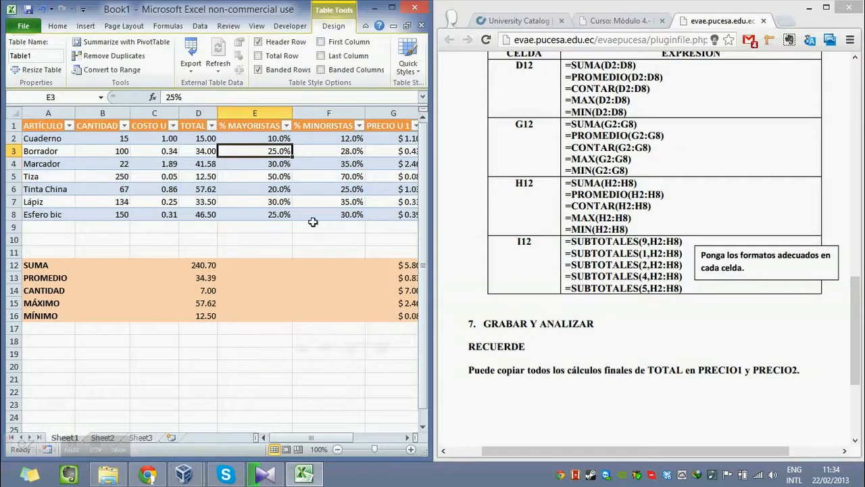
left_click(389, 8)
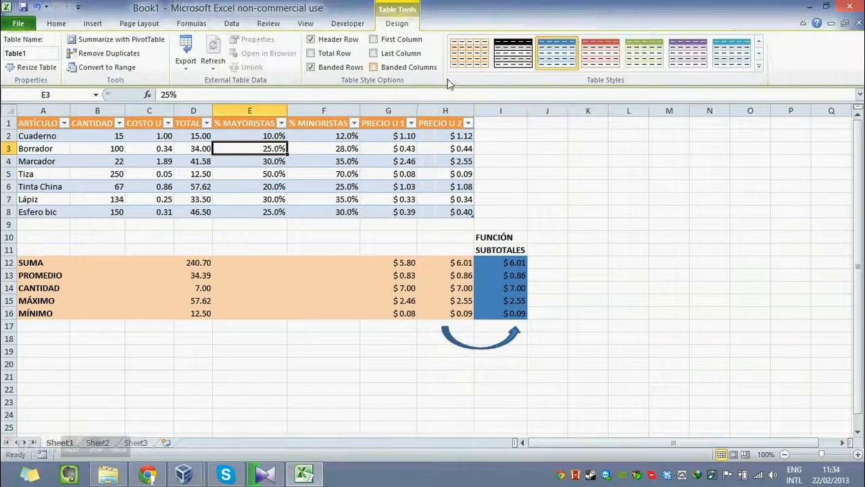
left_click(501, 163)
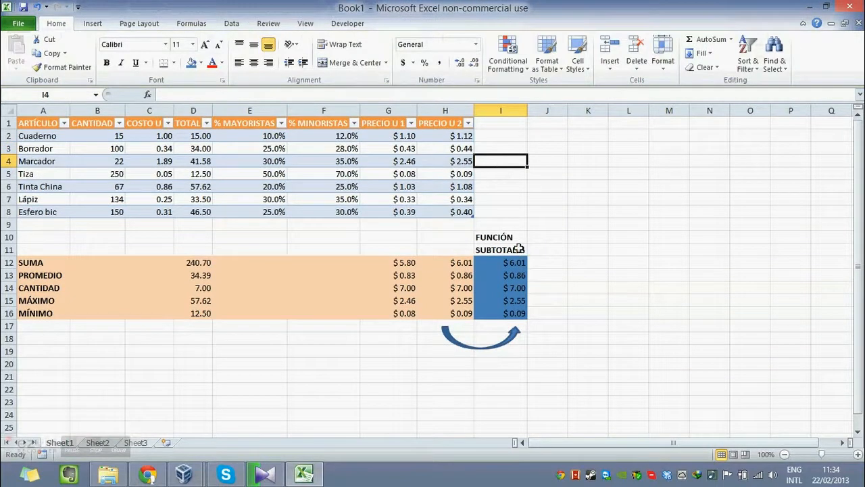
left_click(552, 270)
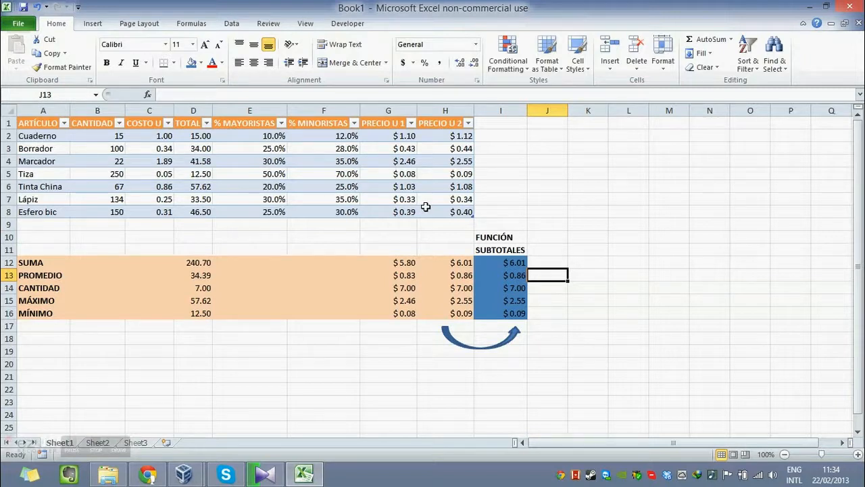
Filter the table's ARTÍCULO column to show only Borrador, Lápiz and Tiza, and review the remaining rows.
left_click(516, 264)
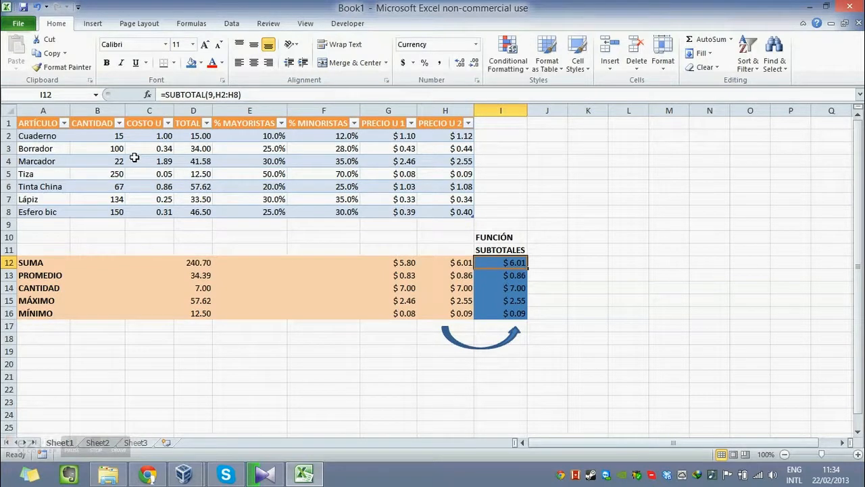
left_click(65, 124)
left_click(54, 242)
left_click(57, 250)
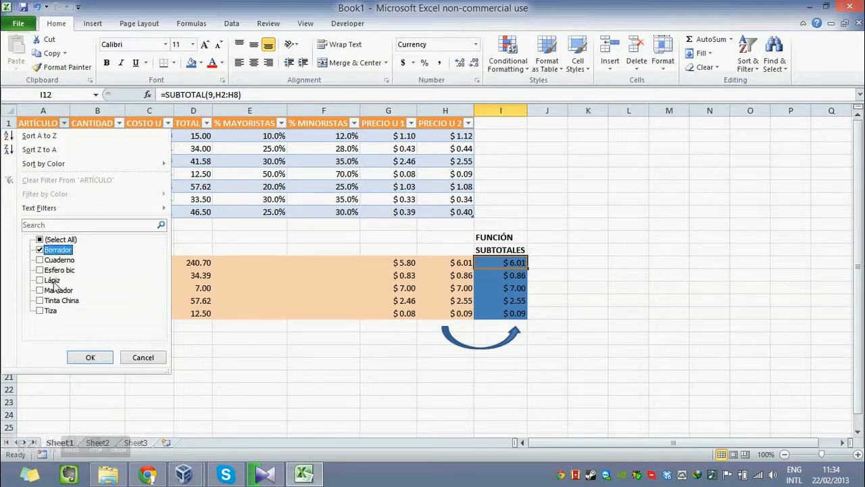
left_click(53, 280)
left_click(51, 311)
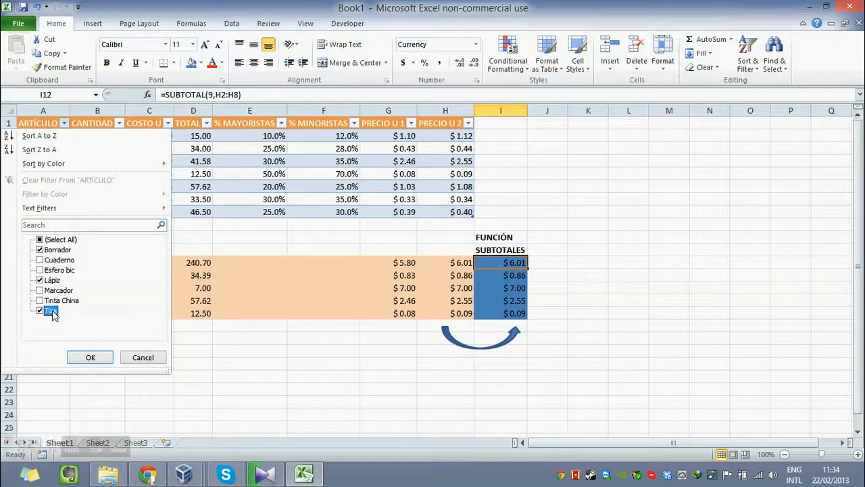
left_click(91, 356)
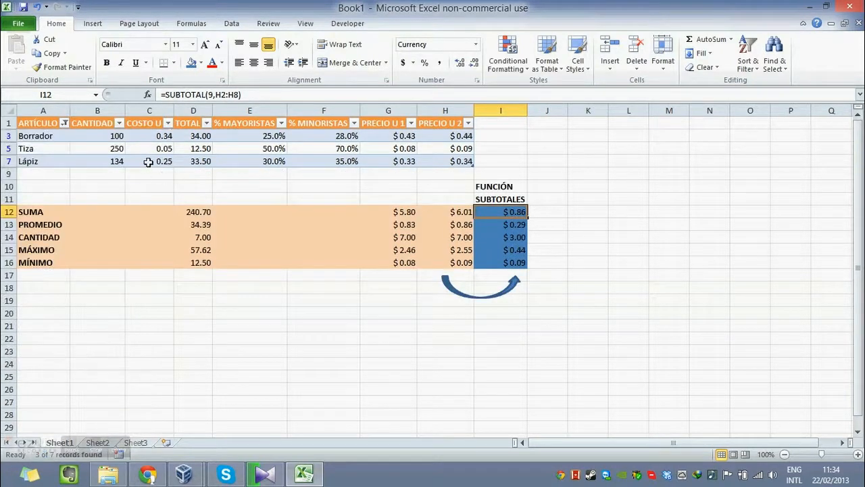
left_click(194, 175)
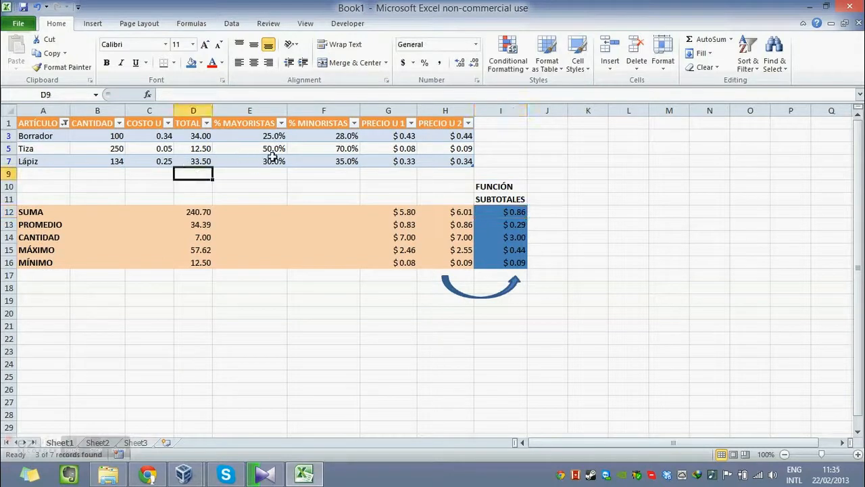
left_click_drag(51, 136, 463, 161)
left_click(507, 146)
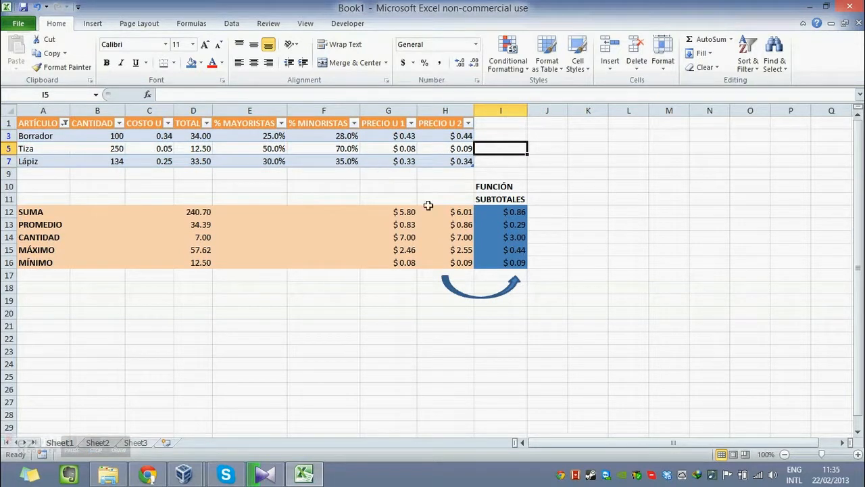
Examine the SUM and AVERAGE formulas in H12 and H13 and the ranges they cover in the filtered PRECIO U 2 column.
left_click_drag(448, 213, 458, 262)
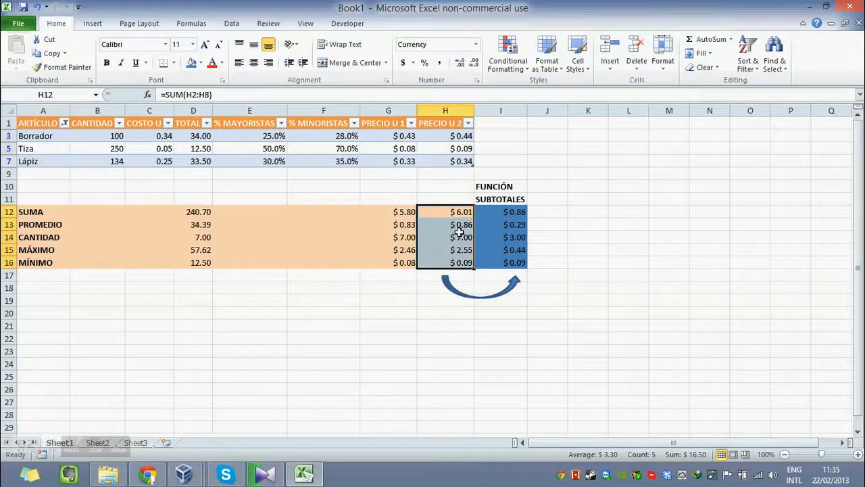
double_click(464, 212)
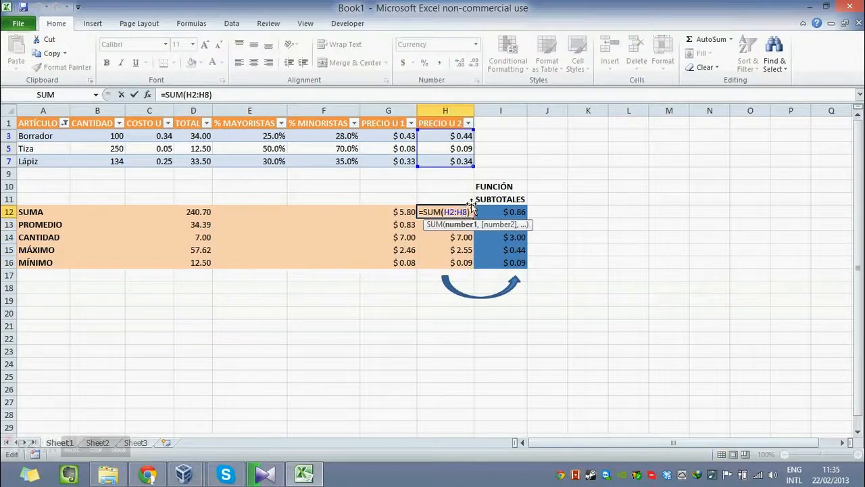
key("Escape")
double_click(458, 212)
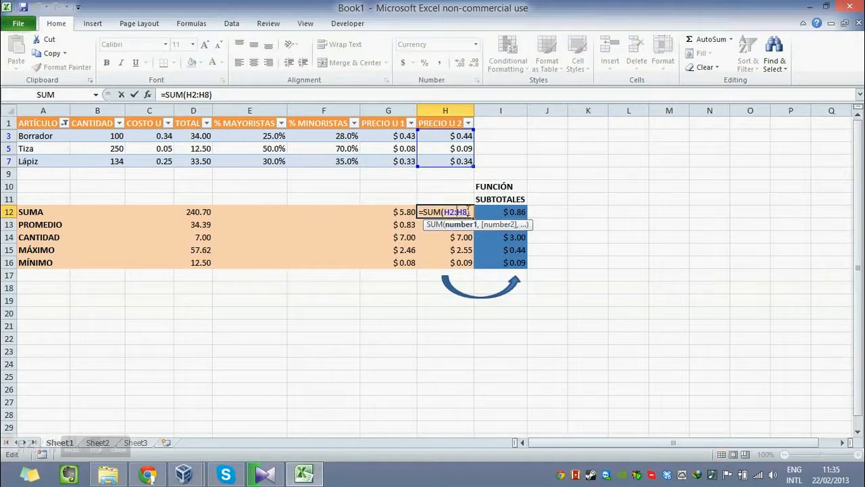
key("Escape")
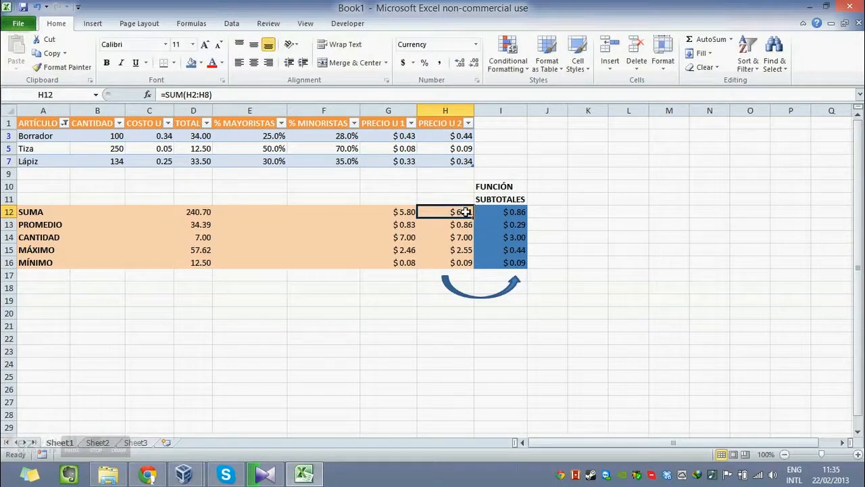
left_click(463, 224)
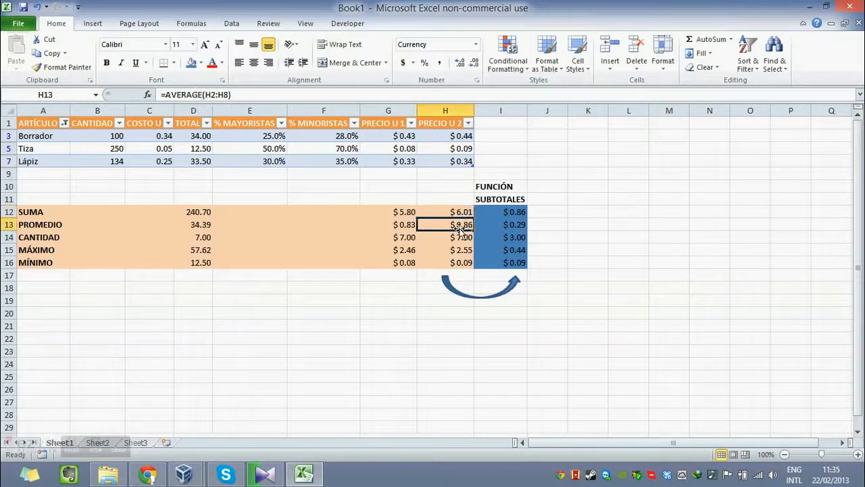
double_click(461, 225)
key("Escape")
double_click(462, 213)
key("Escape")
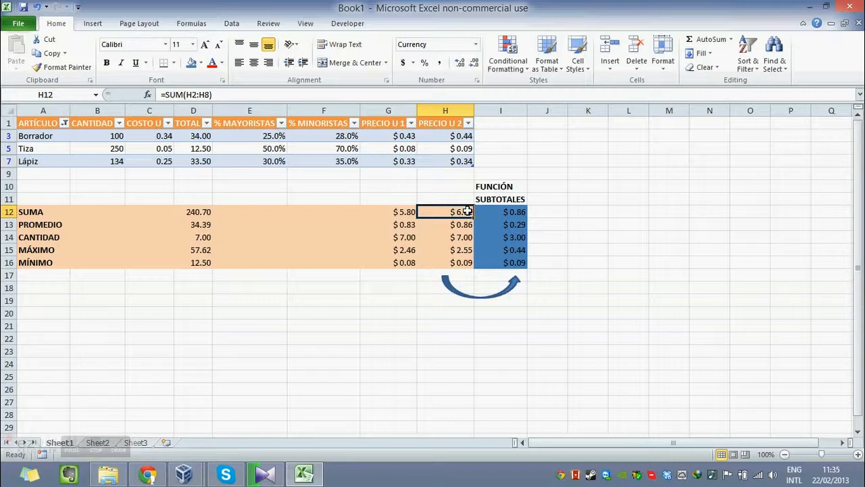
Examine the SUBTOTAL formulas in I12:I16 and compare their results for the filtered rows with the direct functions in H12:H16.
left_click(520, 211)
key("Return")
key("Return")
key("Return")
key("Return")
key("Return")
key("Return")
key("Return")
key("Return")
key("Return")
key("Return")
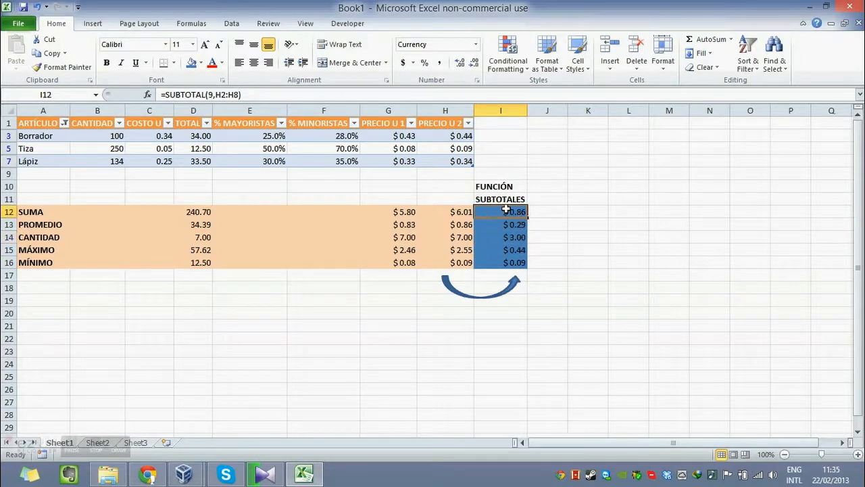
left_click_drag(518, 263, 517, 212)
left_click(516, 223)
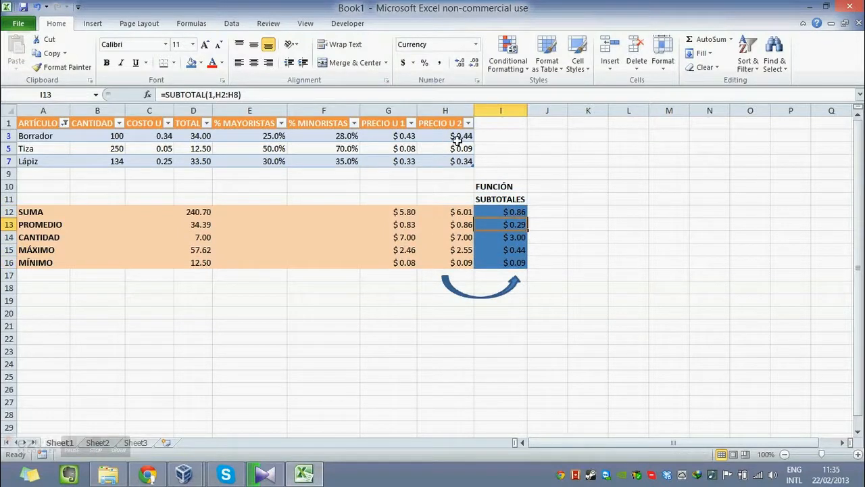
left_click(535, 267)
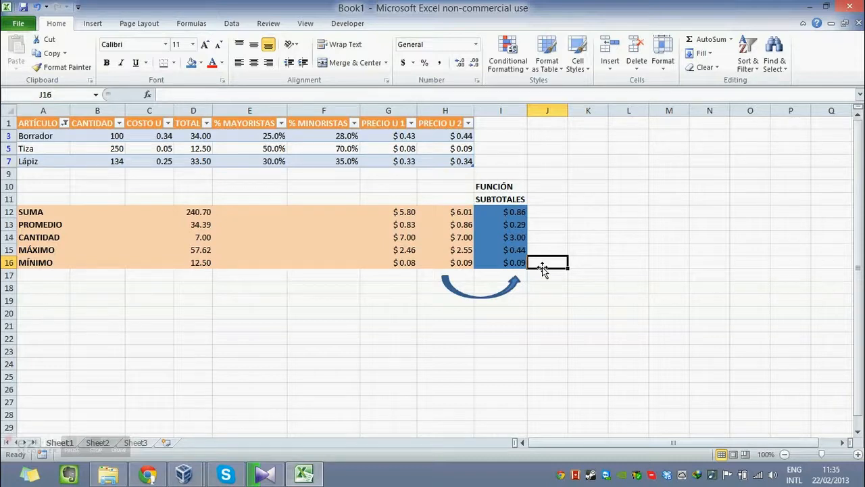
Switch to Chrome, maximize its window and view the Hoja Electrónica introduction on the Módulo 4 course page.
left_click(152, 478)
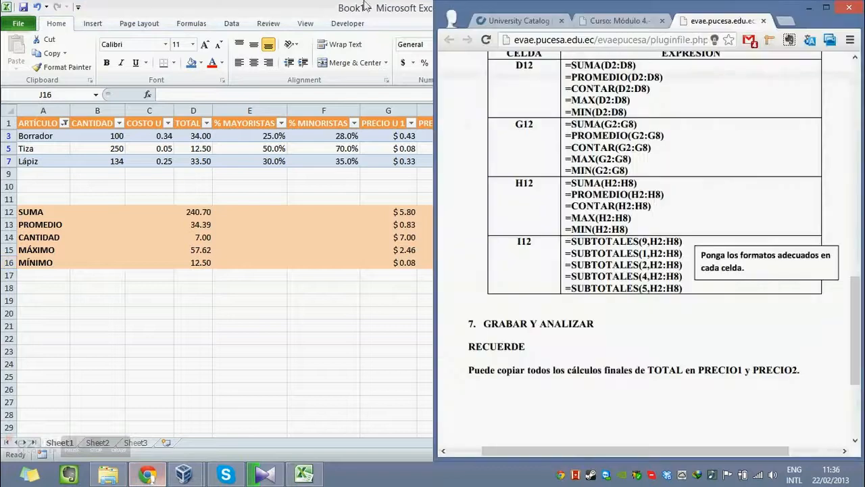
left_click(826, 7)
left_click(250, 8)
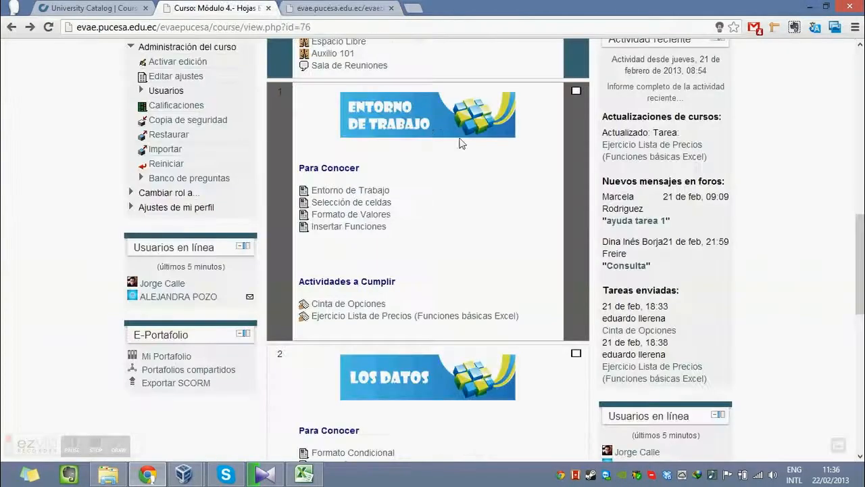
scroll(489, 152, "up", 10)
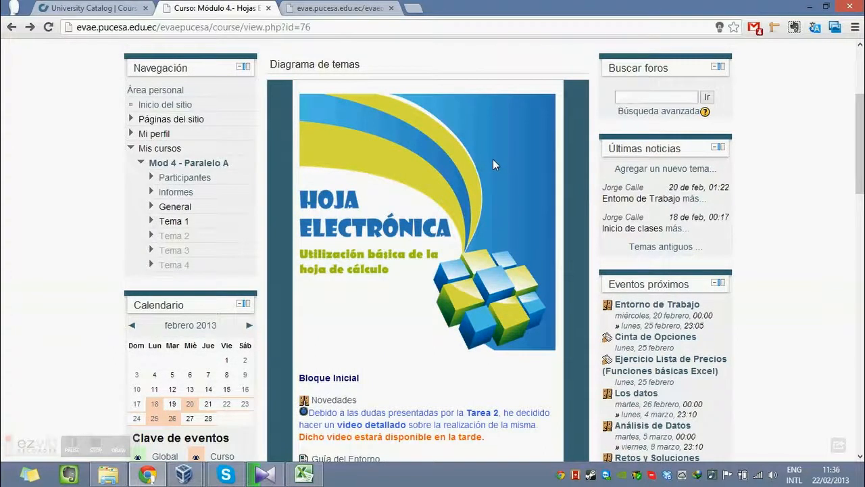